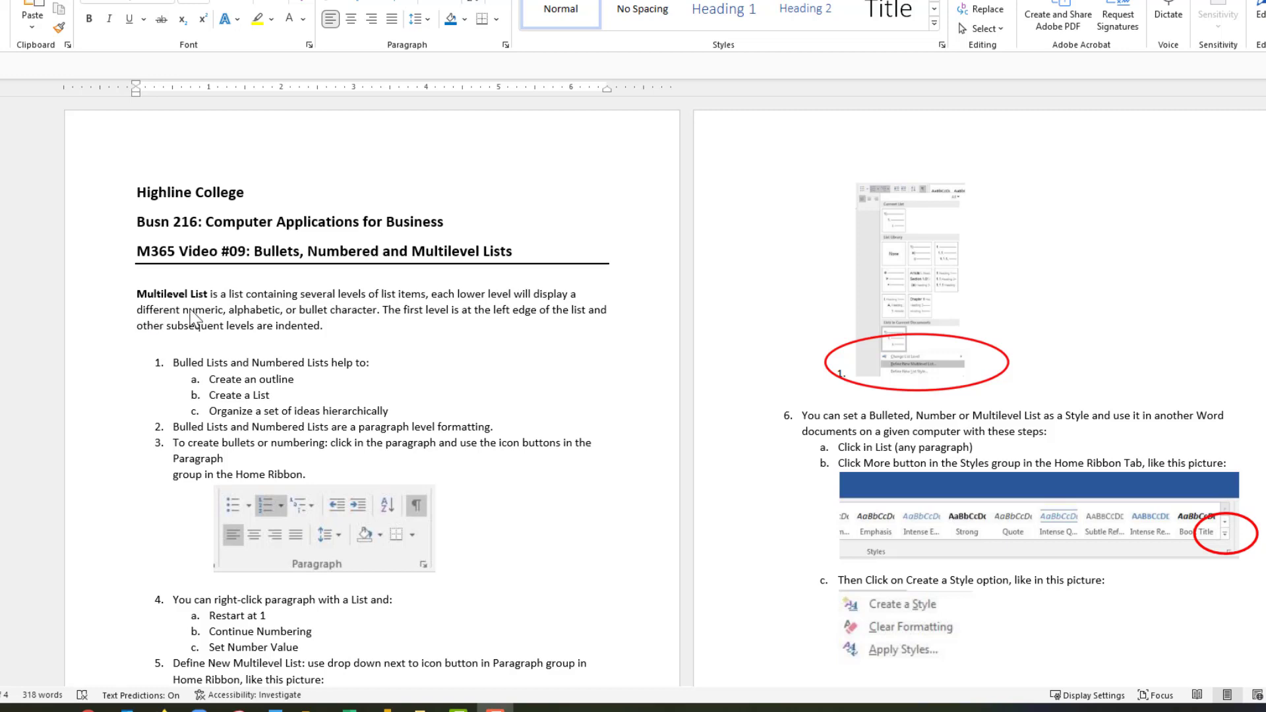
Close the open handout document, then launch Word and create a blank document.
key("alt+F4")
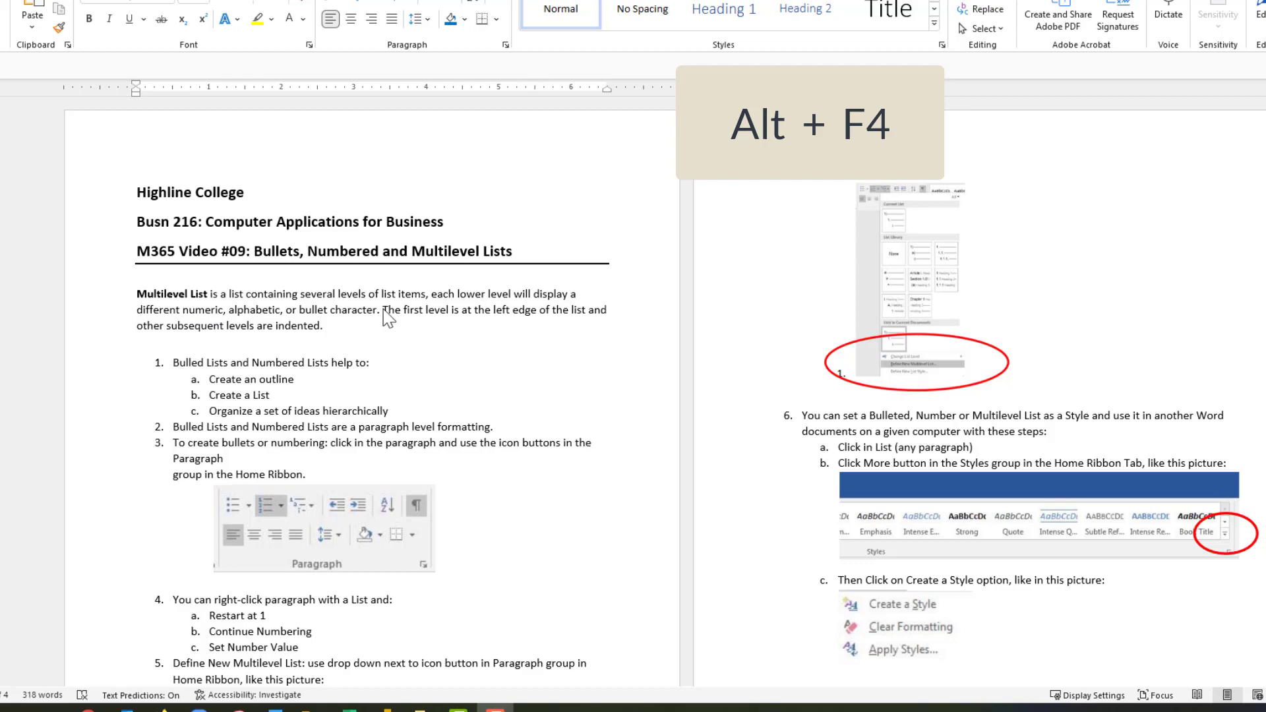
key("alt+F4")
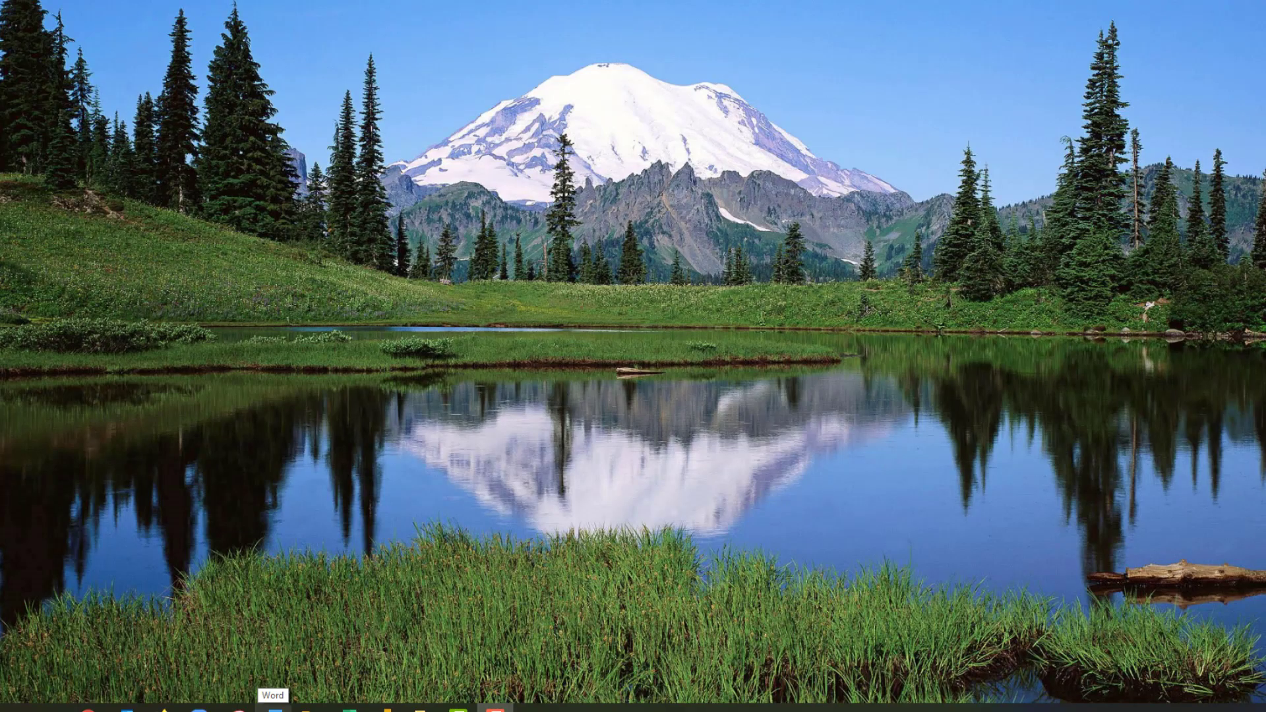
left_click(275, 708)
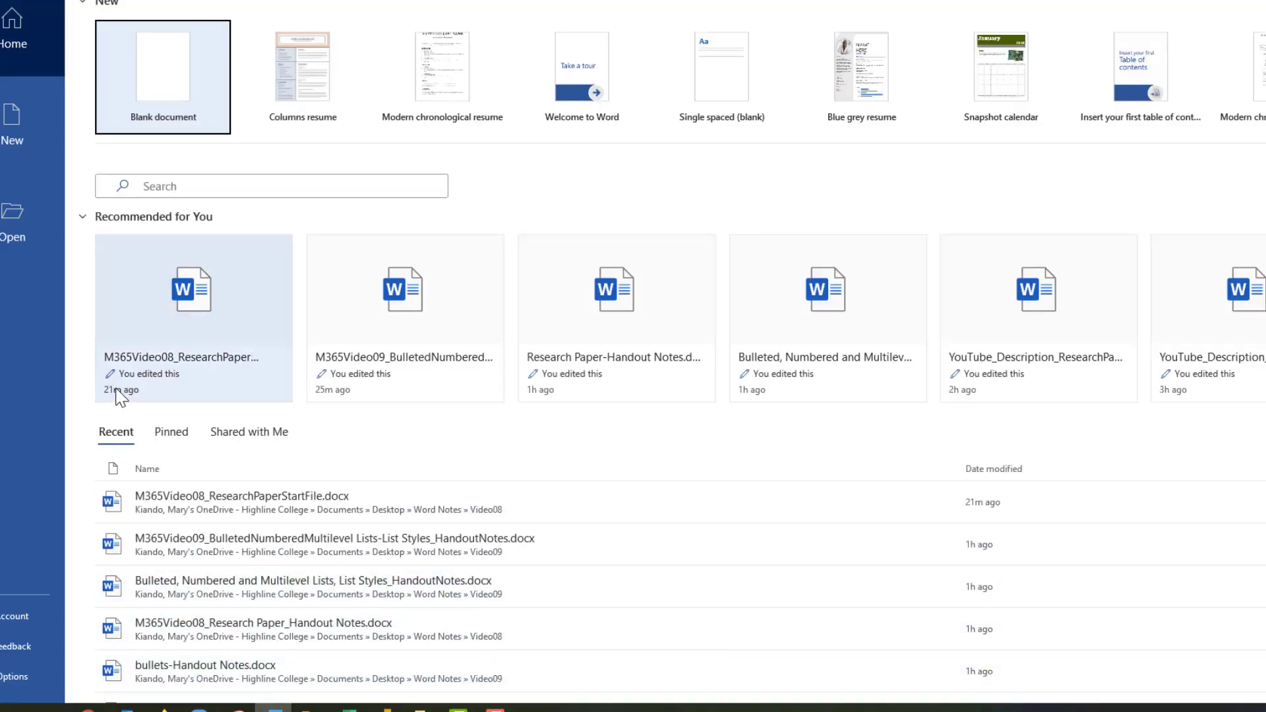
key("Return")
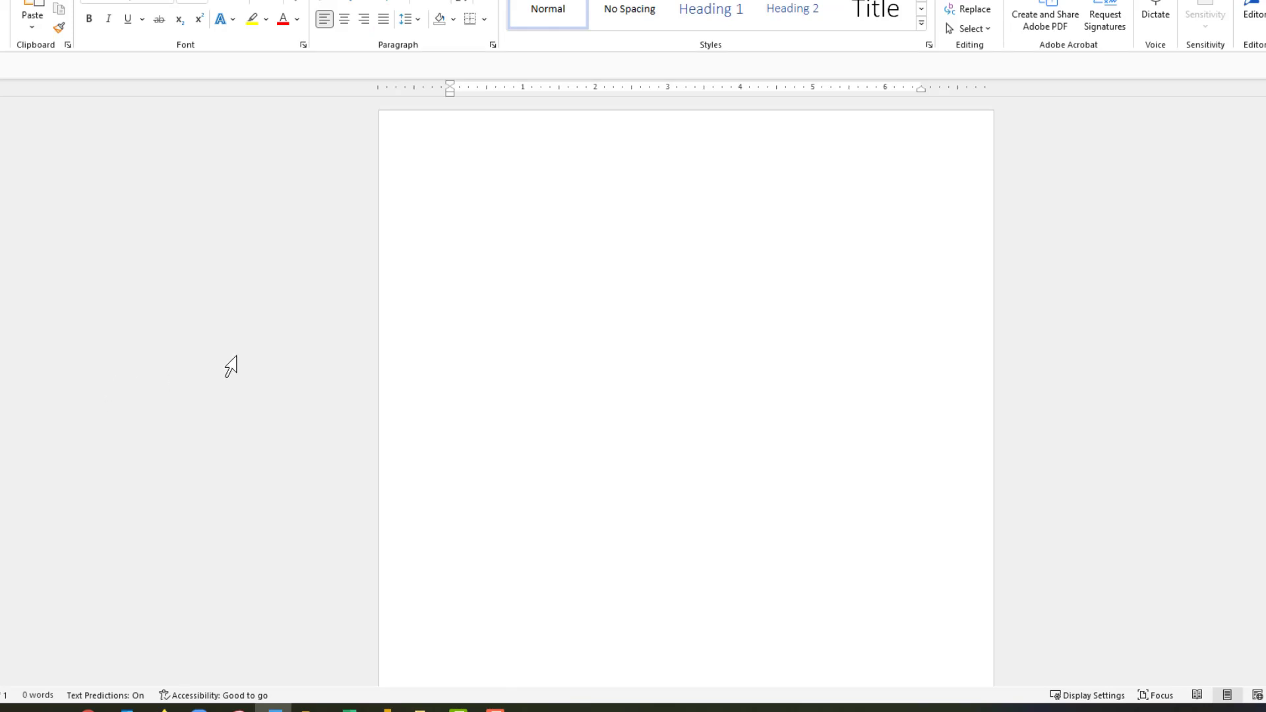
Start saving the document under a new name and browse to 01 Winter 2022 > Busn 216 > Video File > 02 Word.
key("F12")
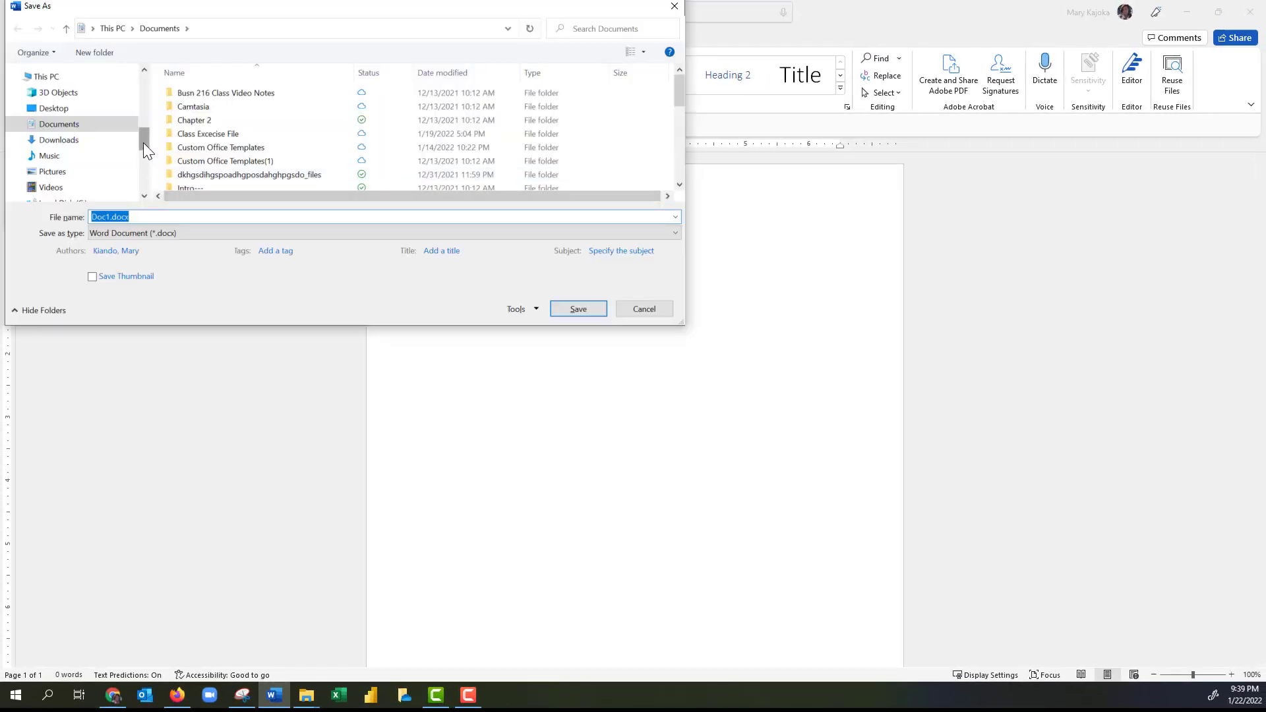
left_click_drag(143, 142, 143, 165)
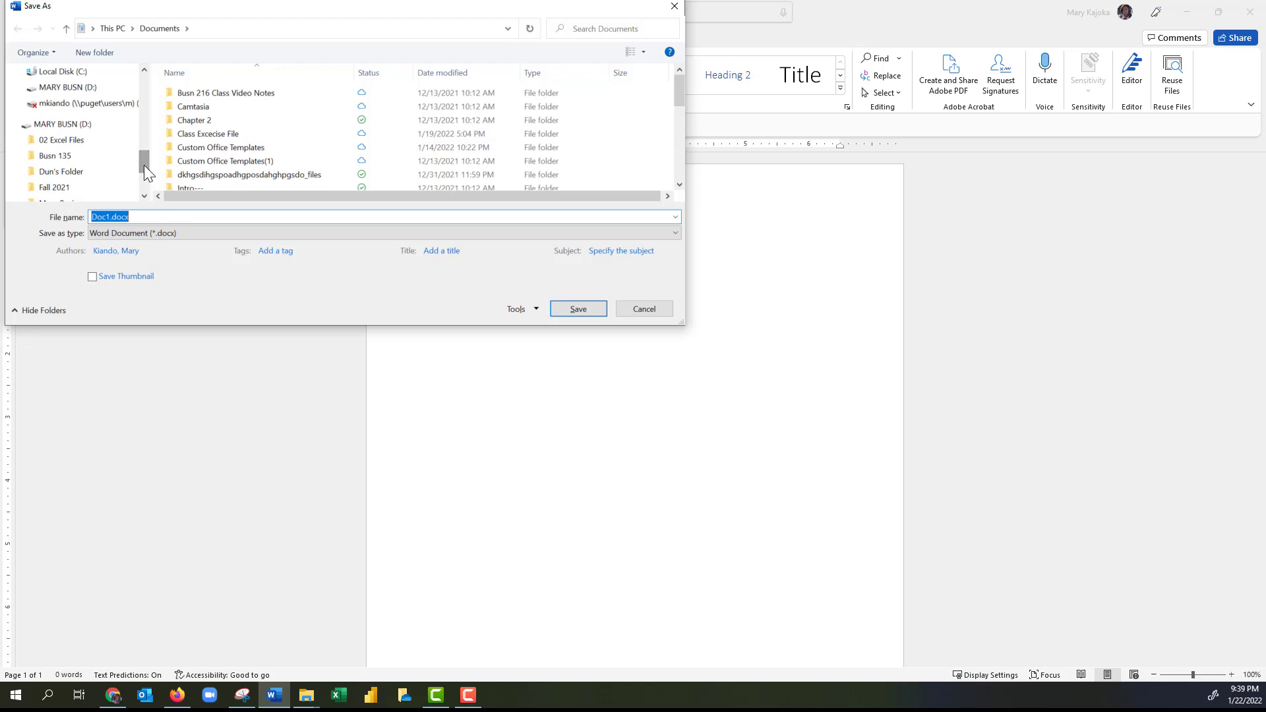
left_click(18, 199)
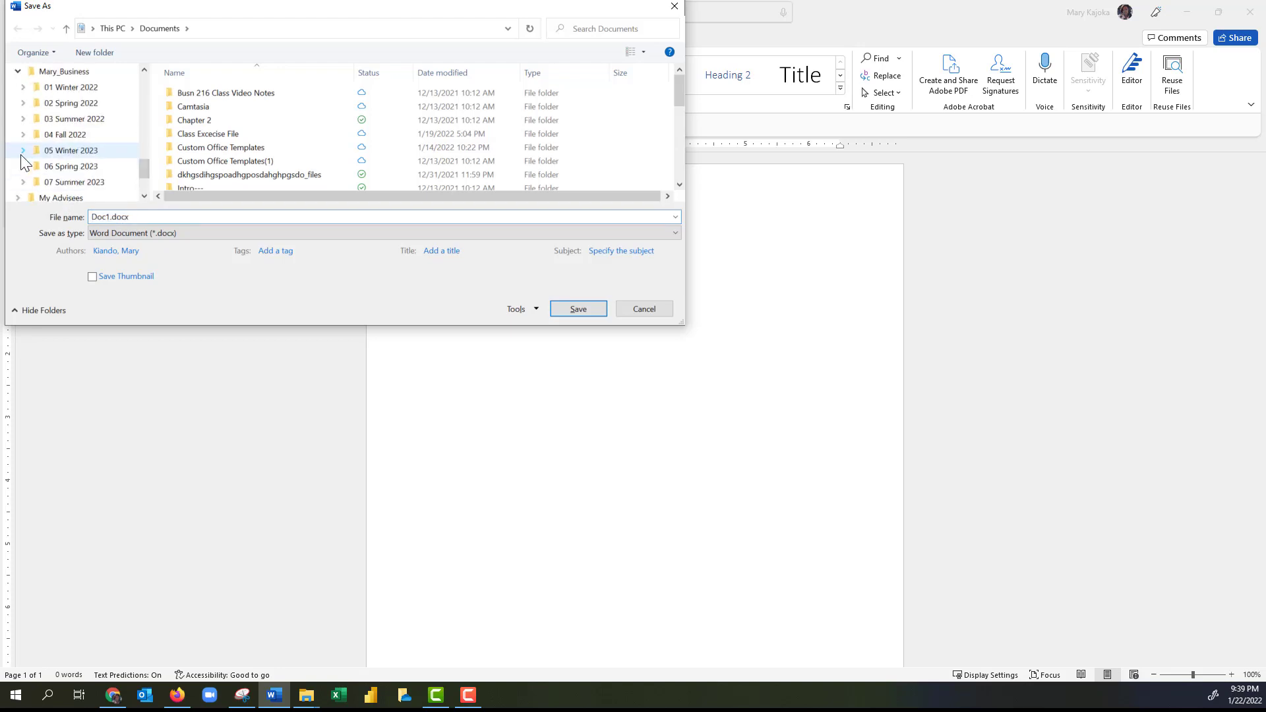
left_click(23, 87)
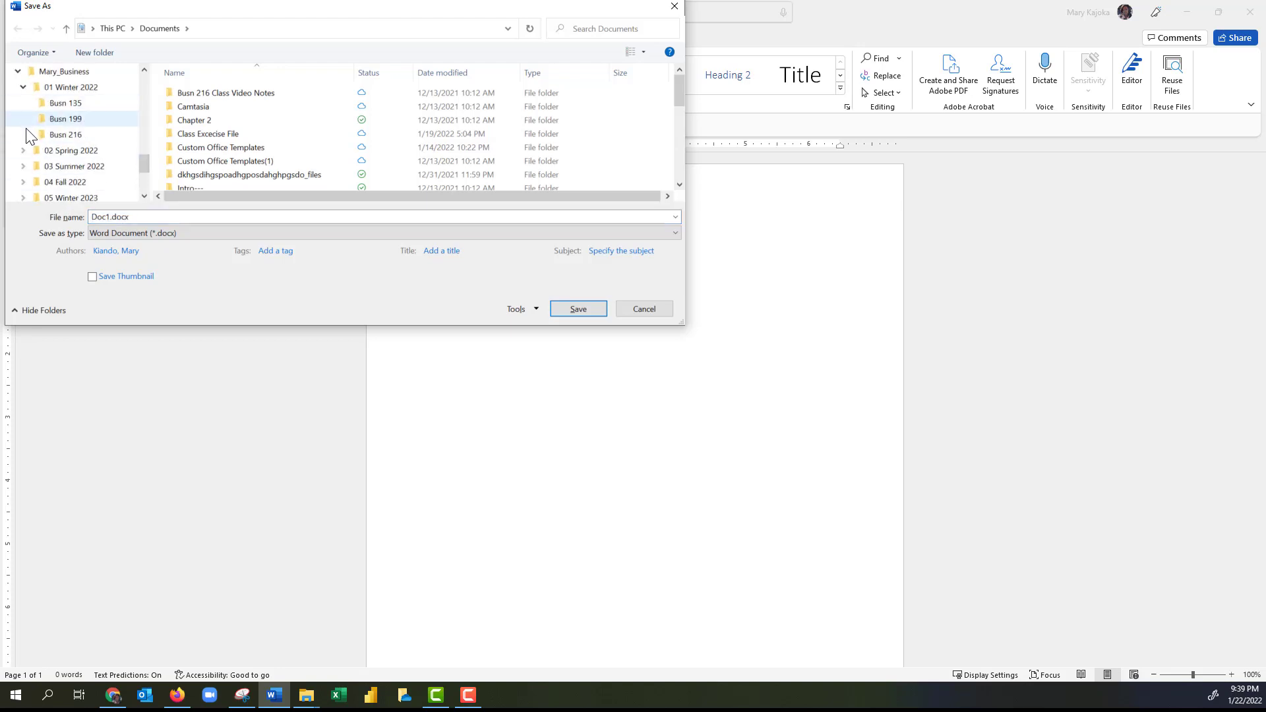
left_click(27, 135)
left_click(33, 166)
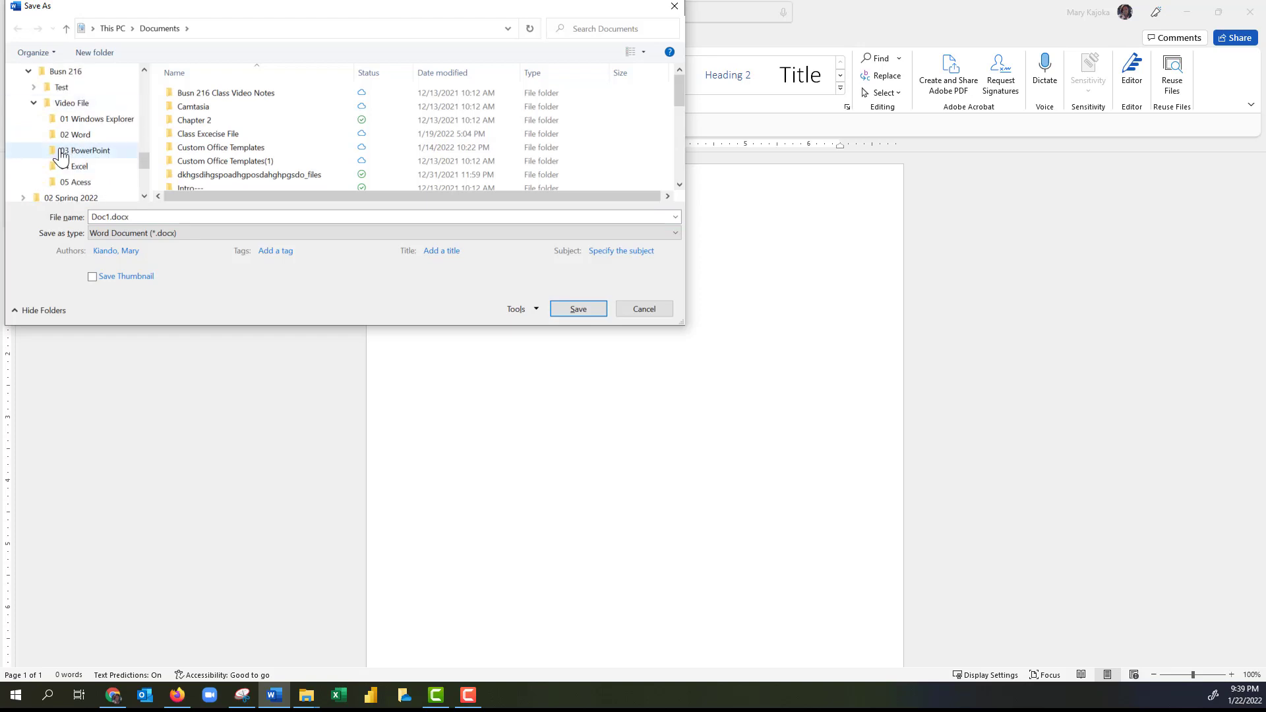
left_click(79, 136)
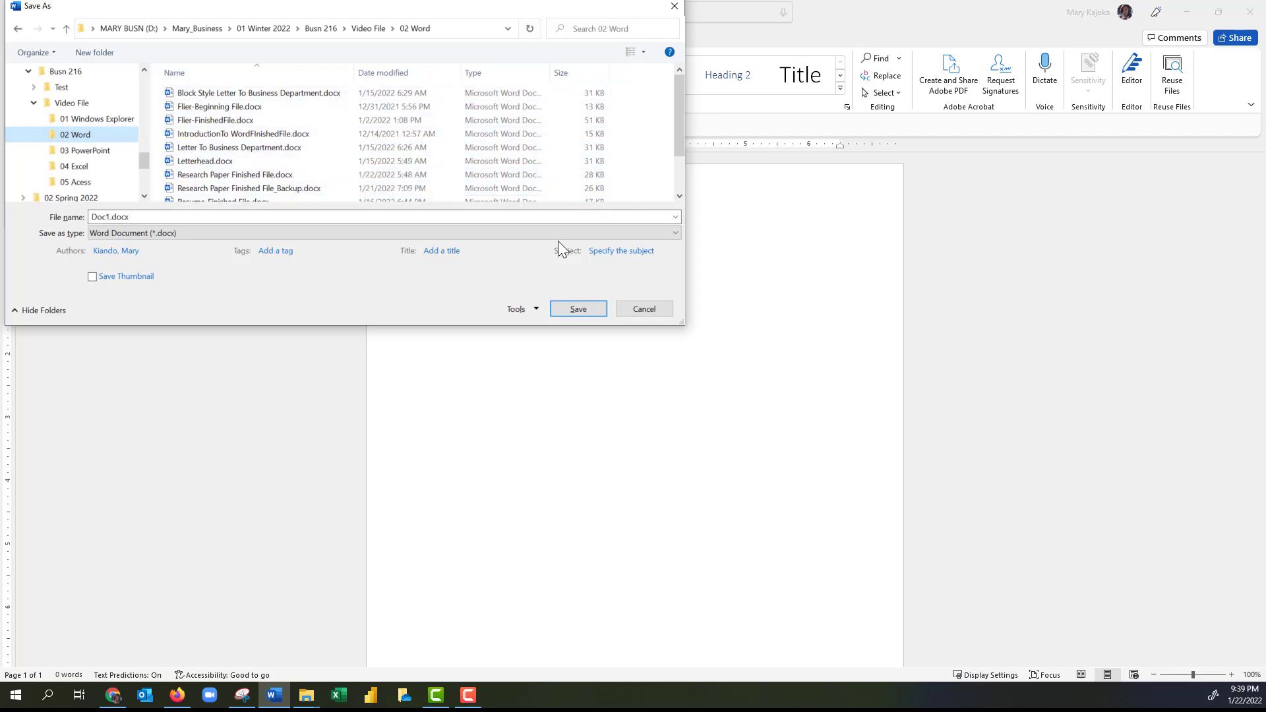
left_click_drag(455, 327, 460, 396)
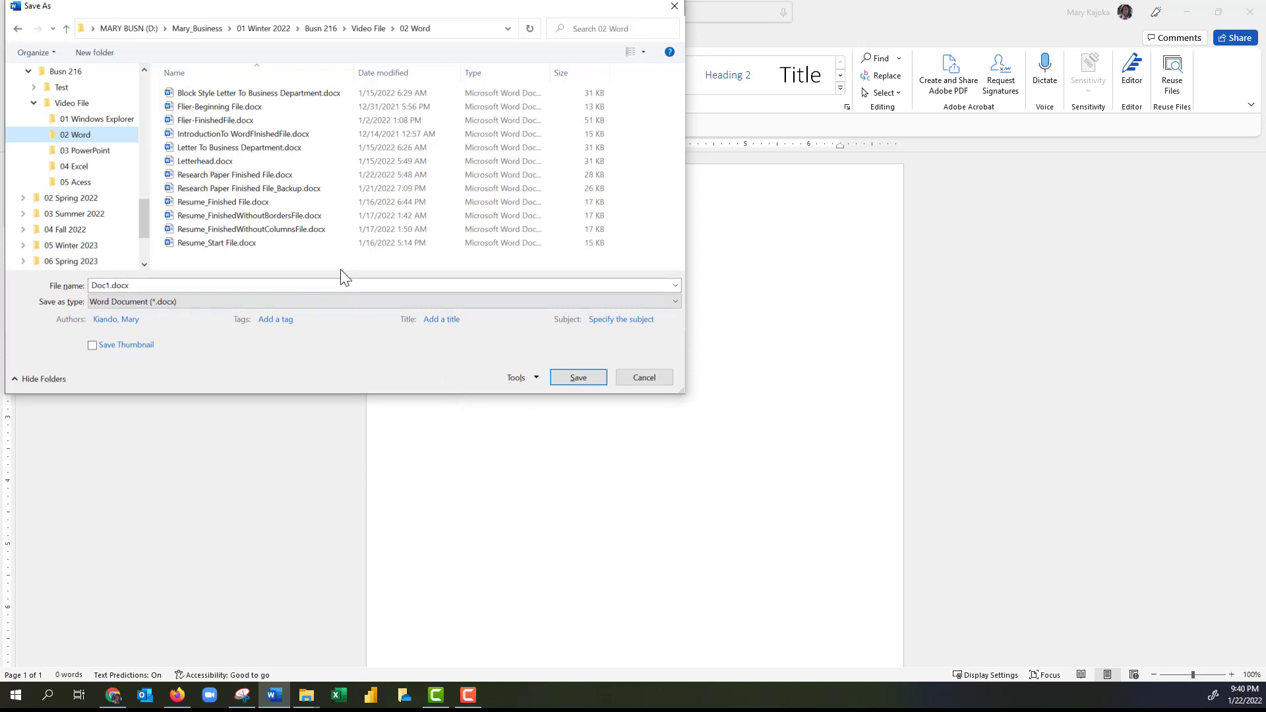
Save the document as MultilevelLists_Finished File.docx, basing the name on the existing Resume_Finished File.docx.
left_click(235, 204)
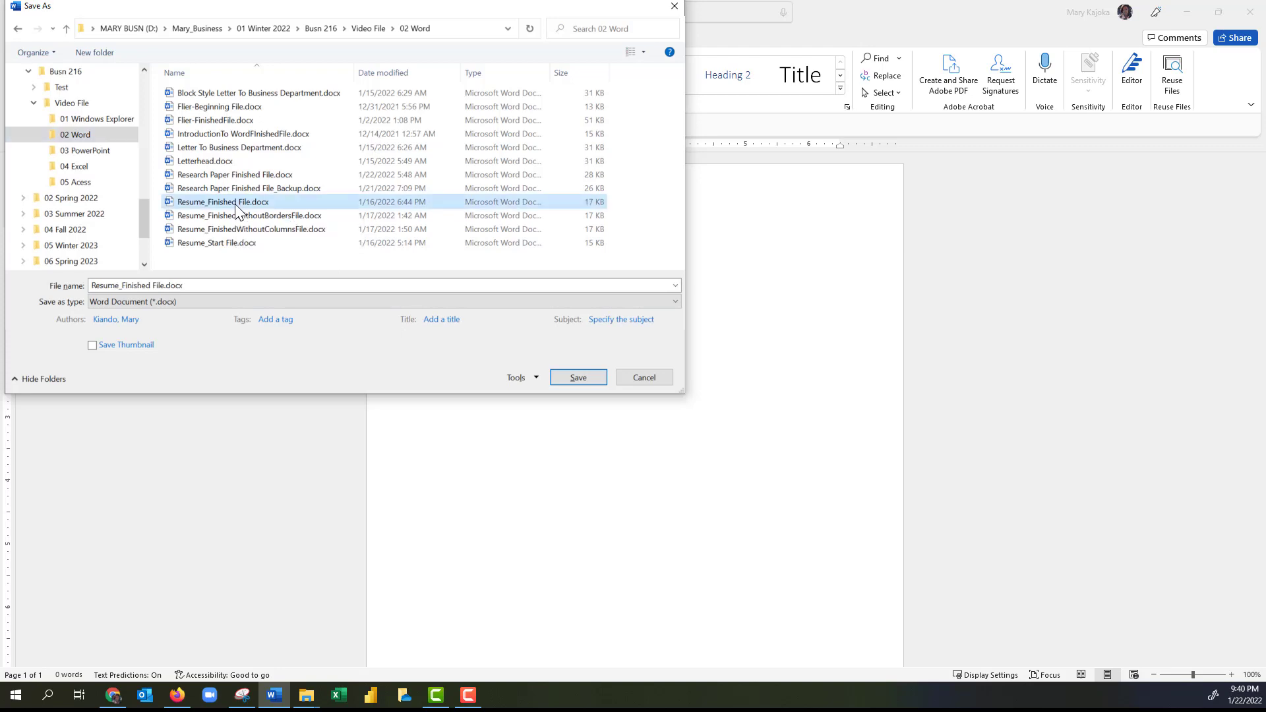
left_click(120, 285)
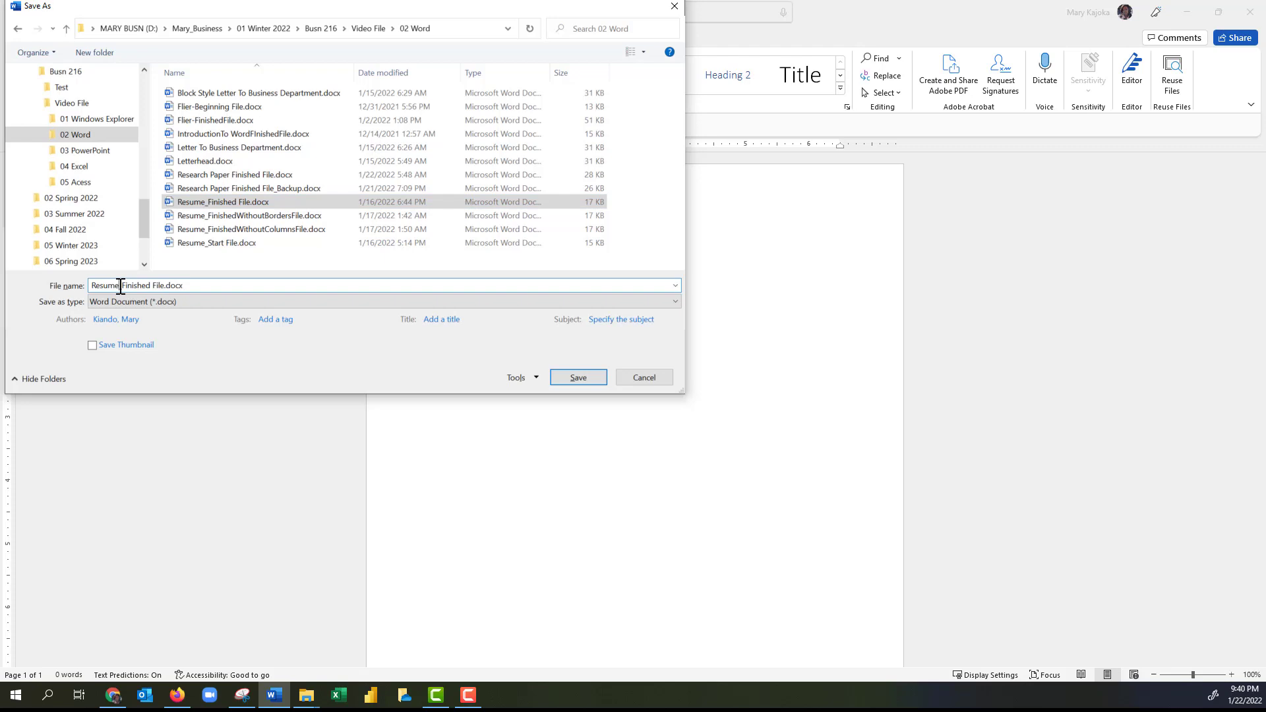
key("shift+Home")
type("Mul")
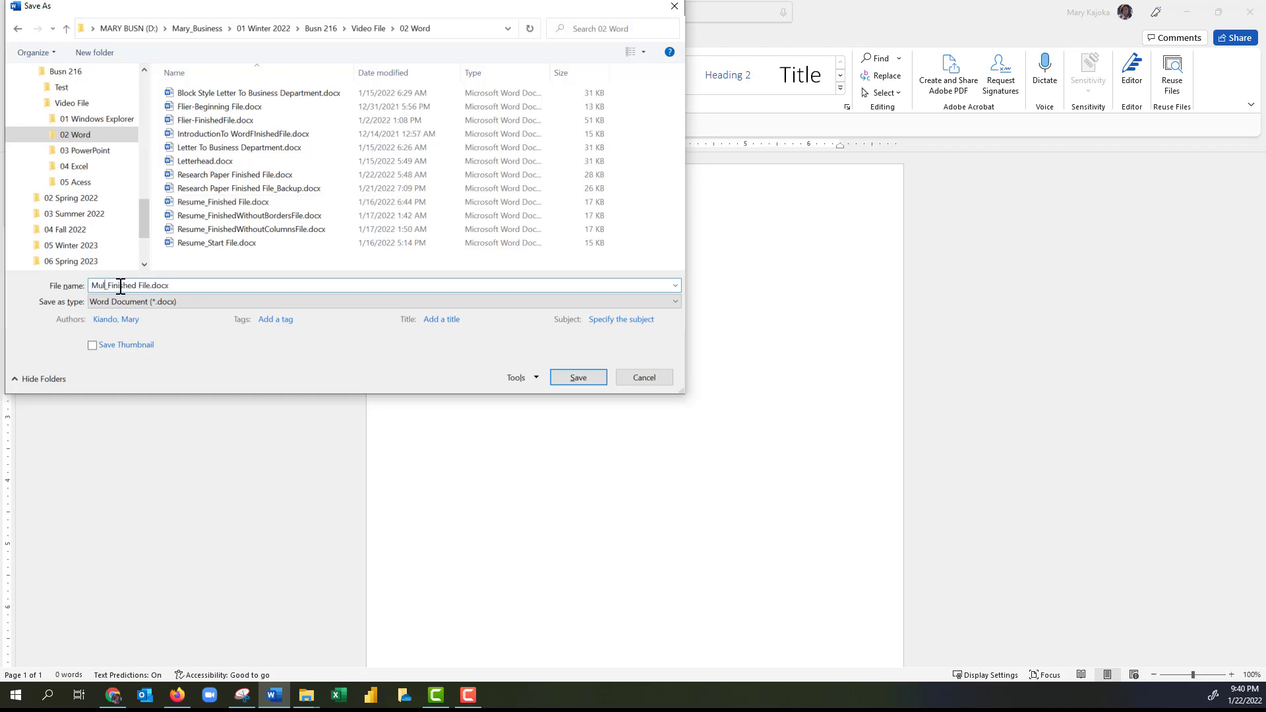
type("tilevel")
type("l")
type("Lists")
key("Return")
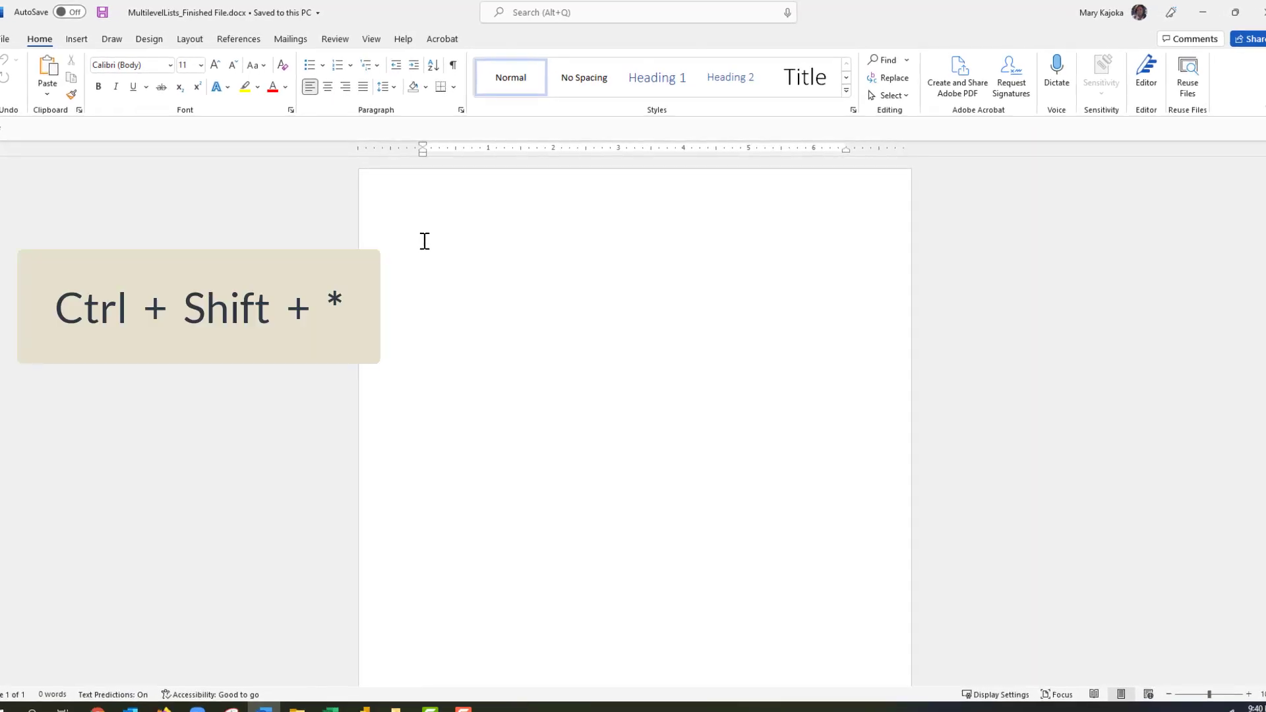
Show the formatting marks and start a square-bulleted list moved out to the left margin.
key("ctrl+shift+8")
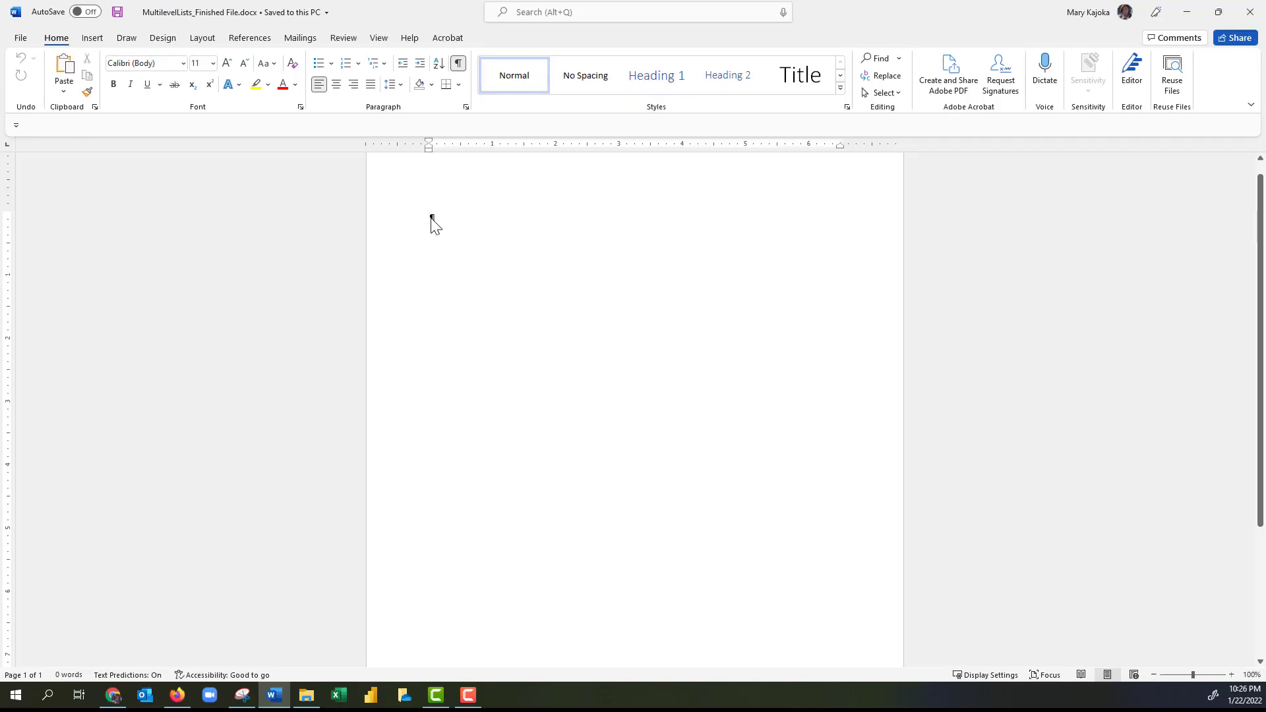
scroll(432, 221, "up", 7, "ctrl")
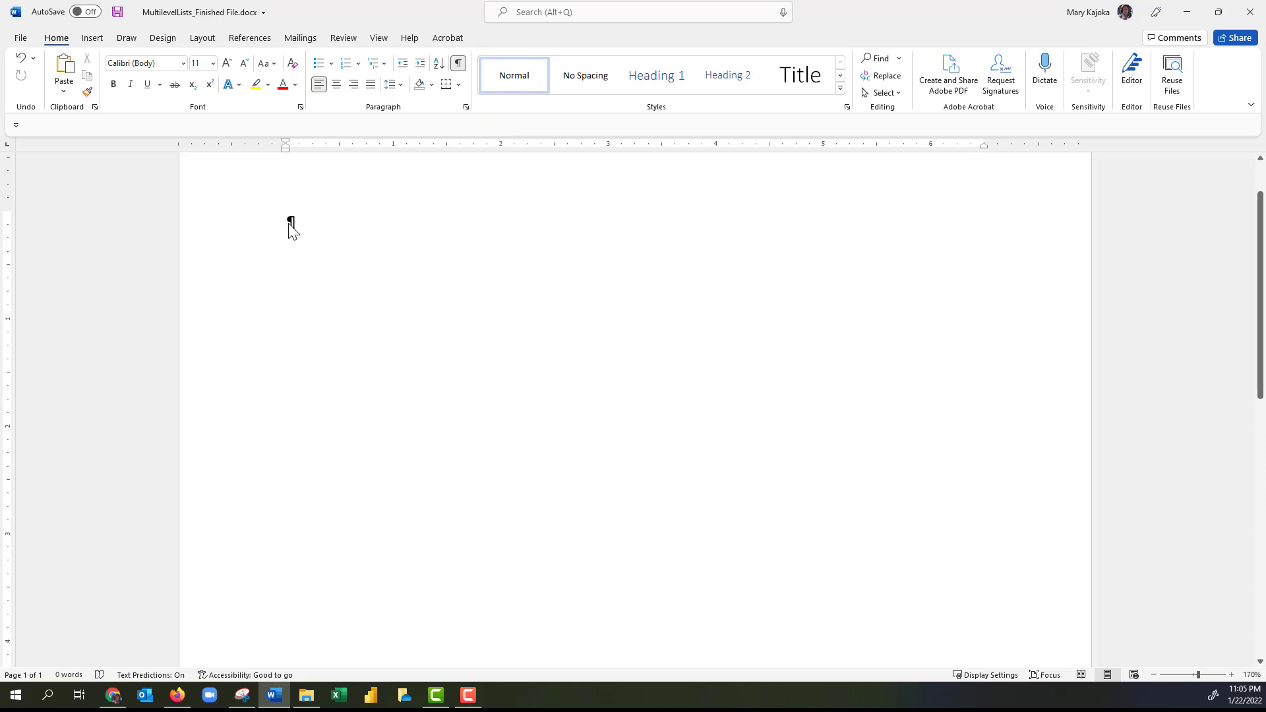
left_click(331, 63)
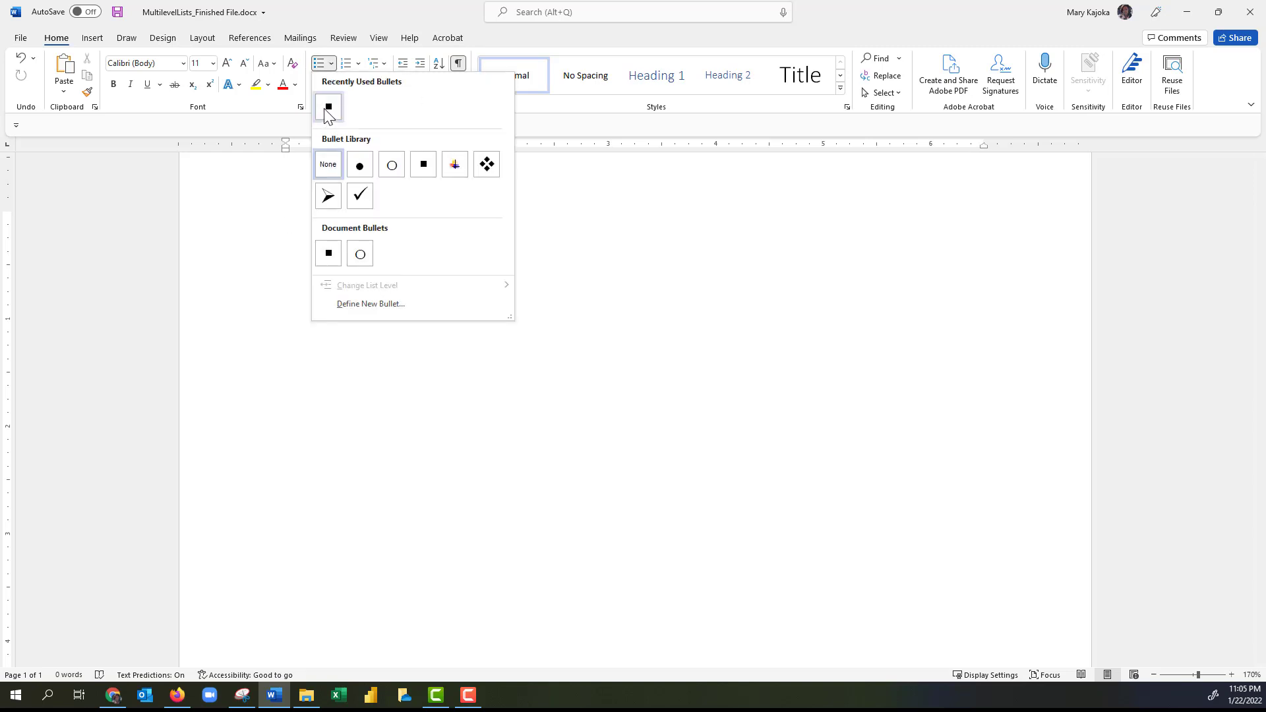
left_click(327, 108)
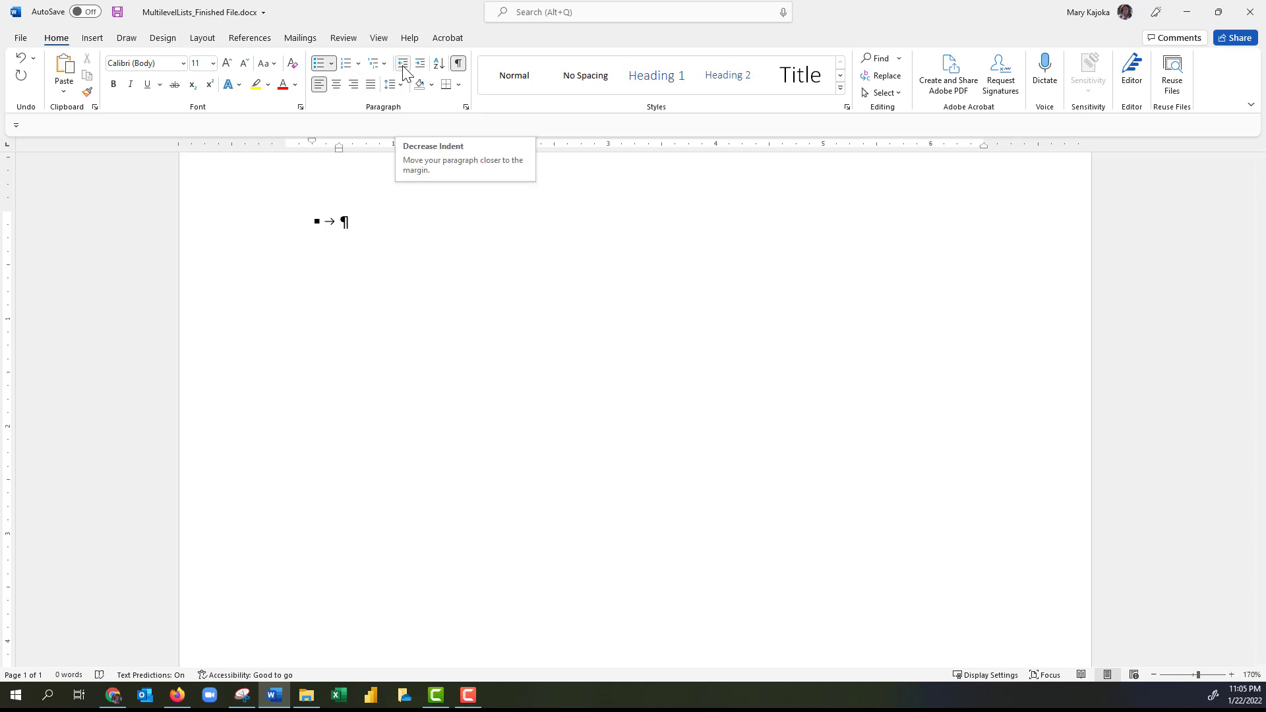
left_click(404, 69)
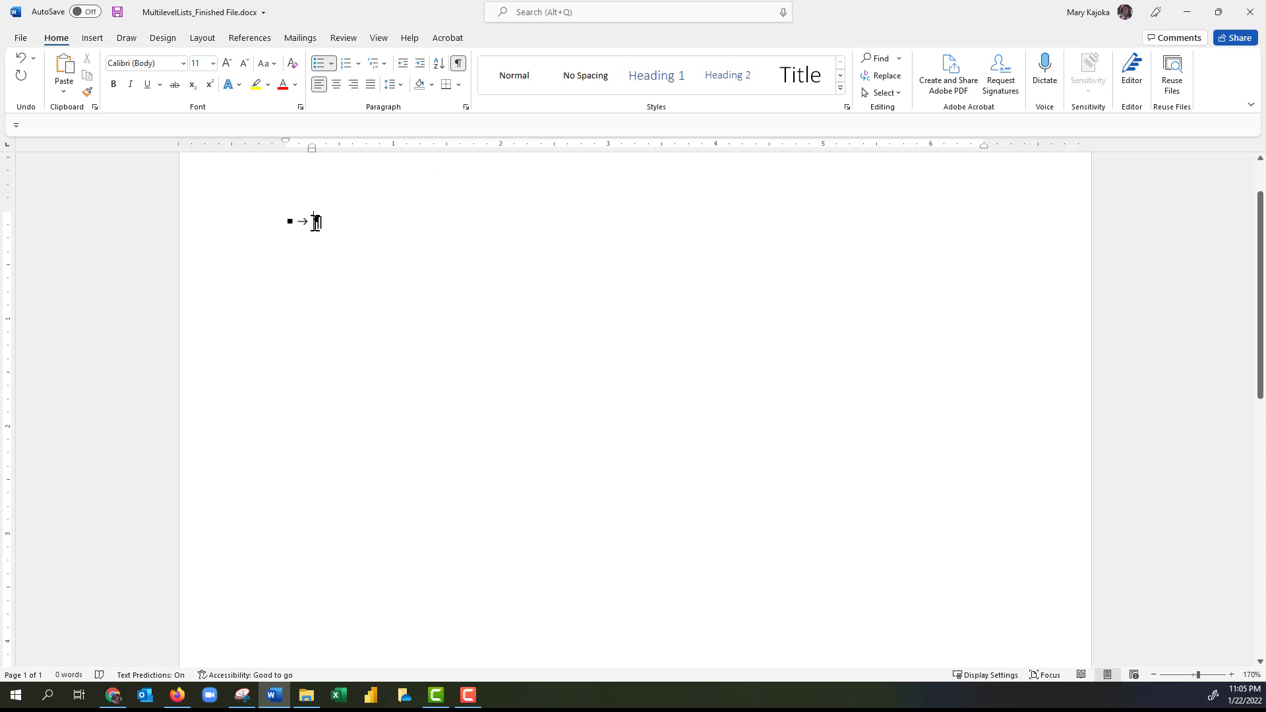
Enter "Team building activities" as the first-level bullet and "Indoor activities" as a second-level bullet beneath it.
type("Te")
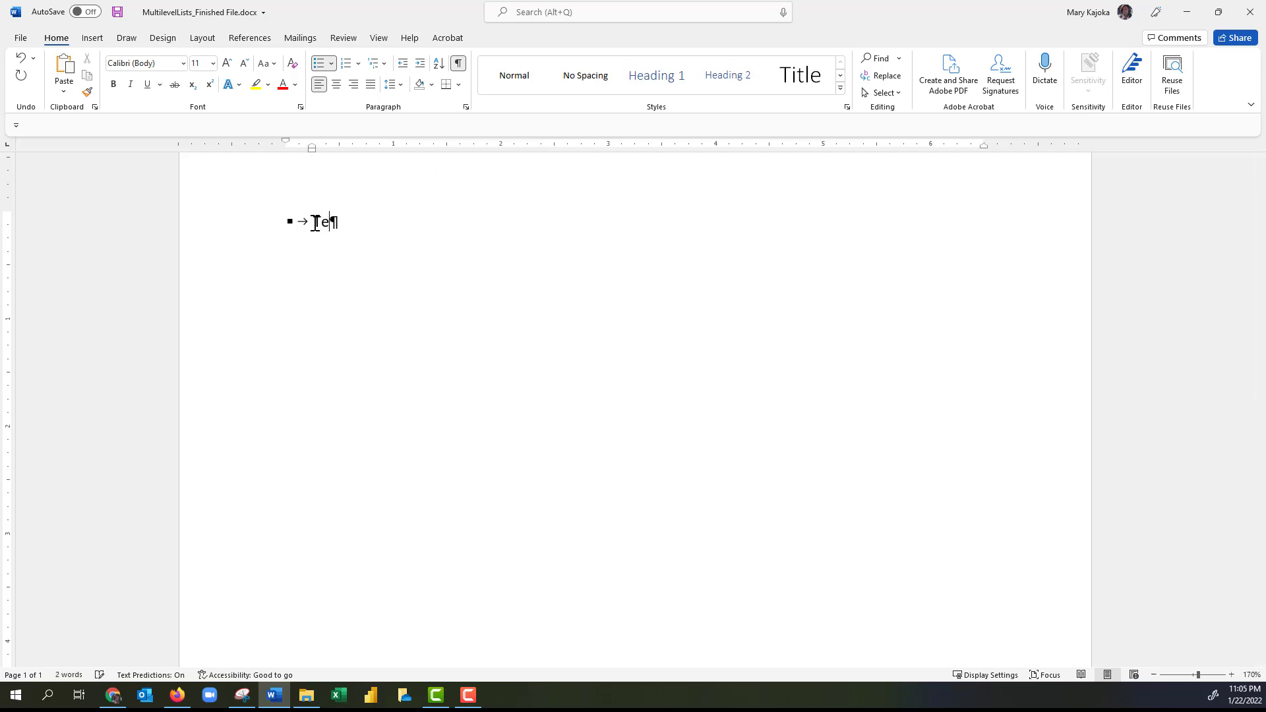
type("am building activities")
key("Return")
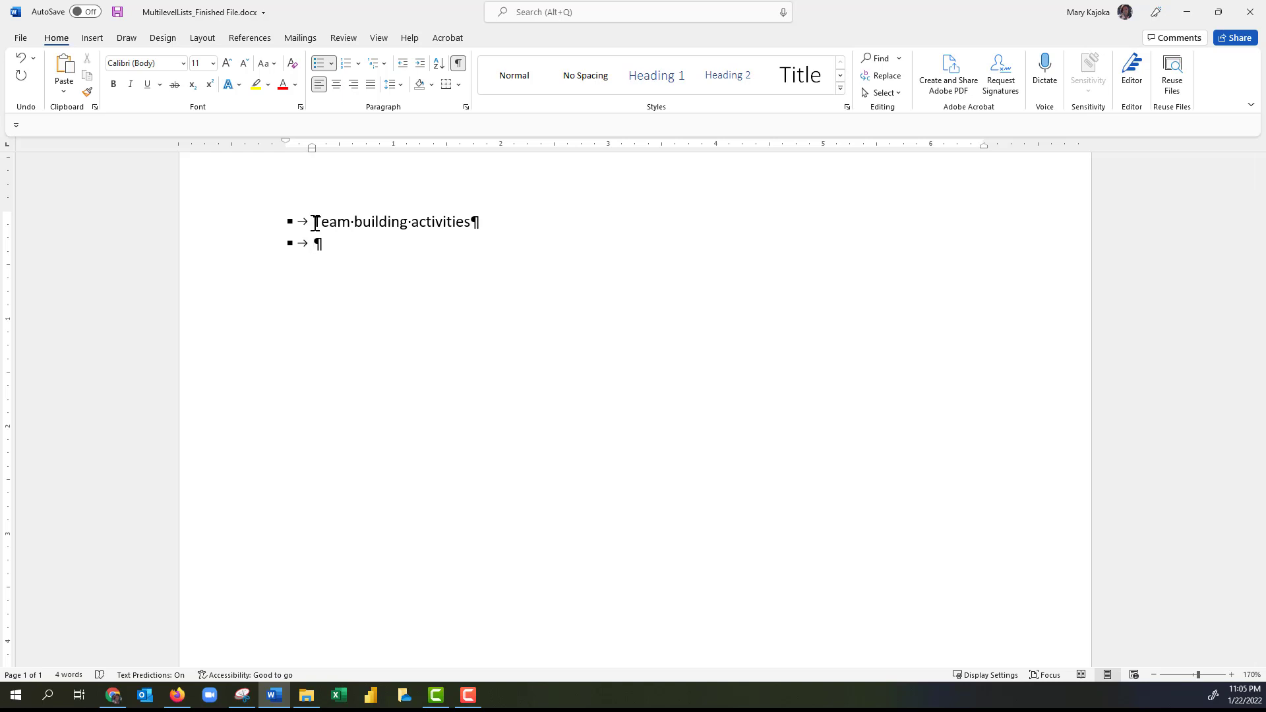
key("Tab")
type("Indoor activities")
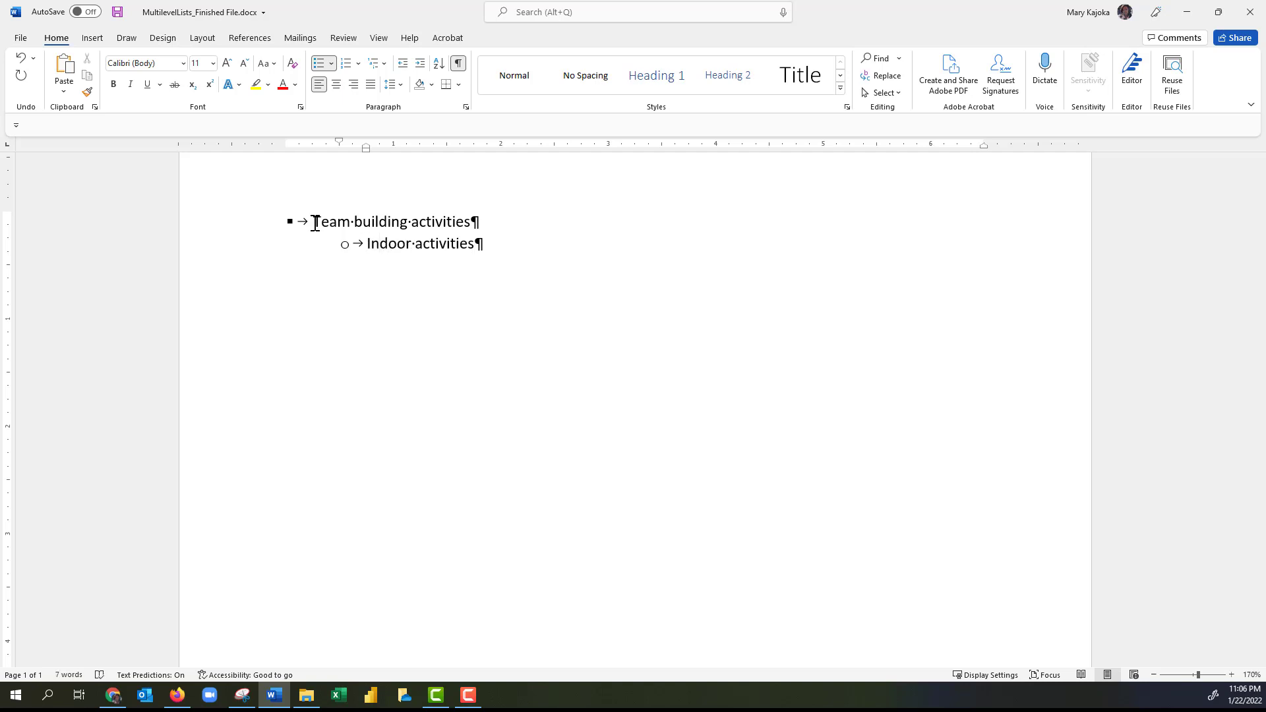
Start a third-level item under "Indoor activities" and change its bullet to the solid round one.
key("Return")
key("Tab")
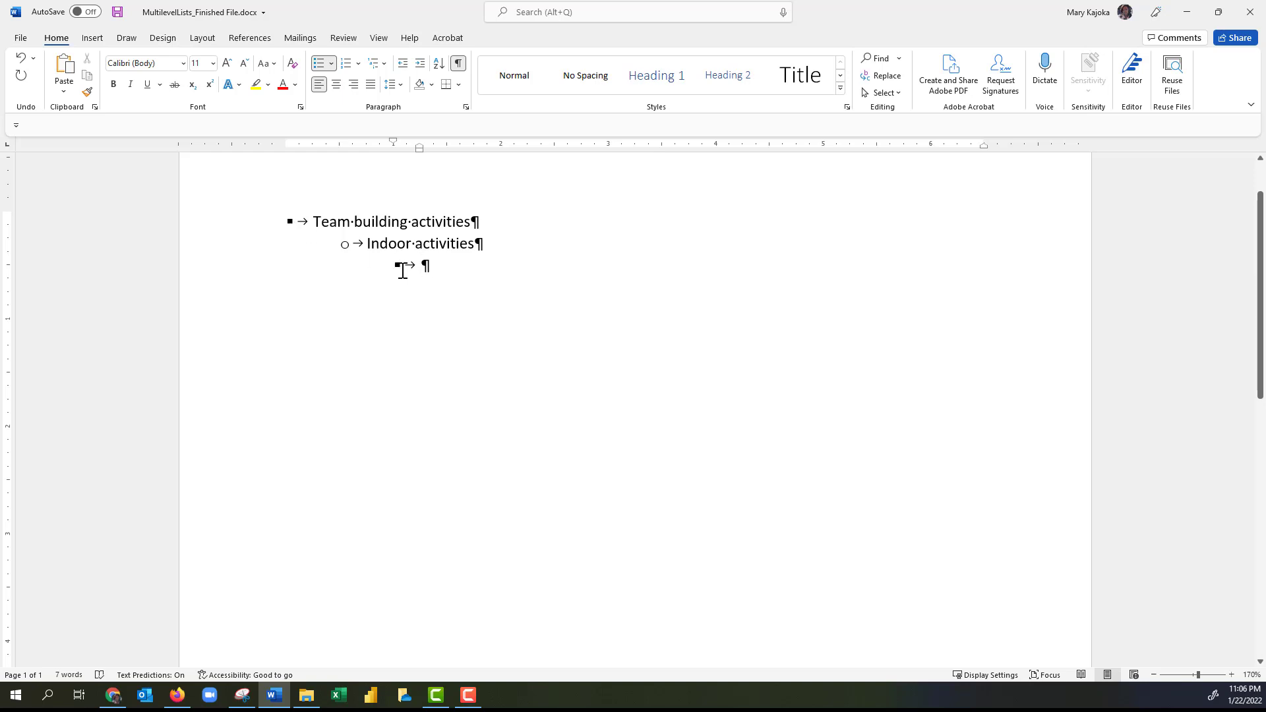
left_click(331, 64)
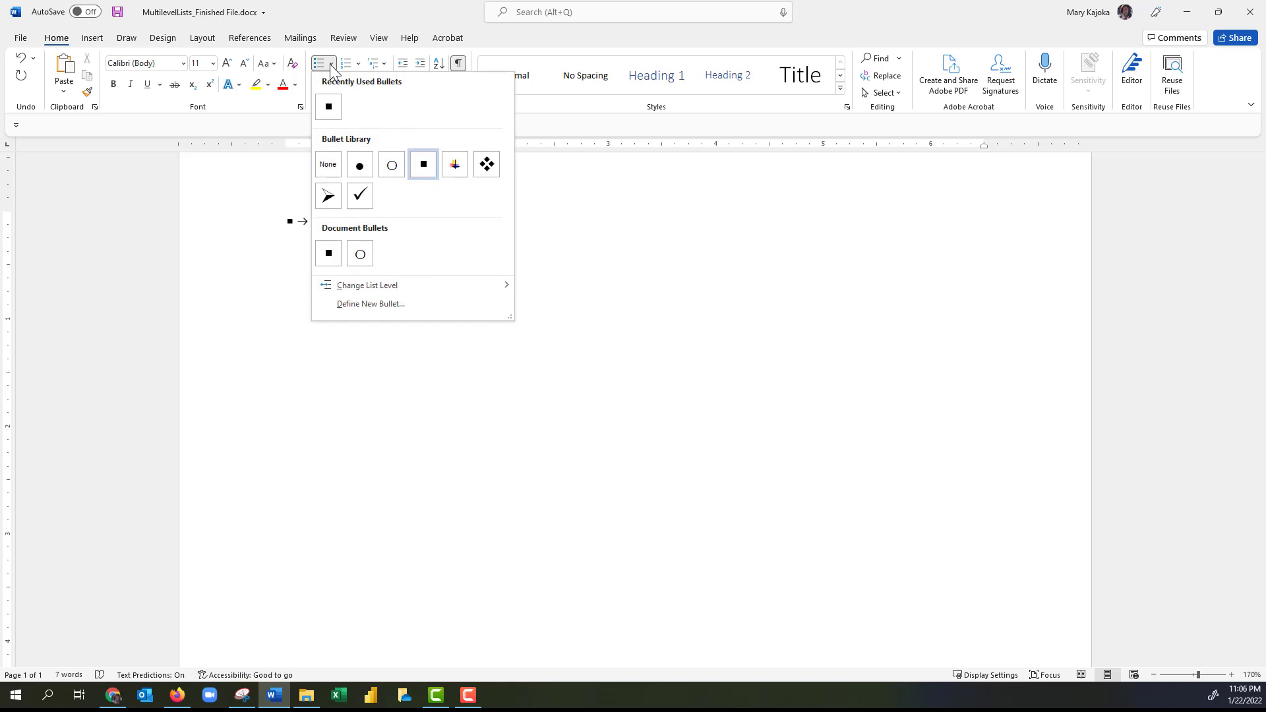
left_click(393, 166)
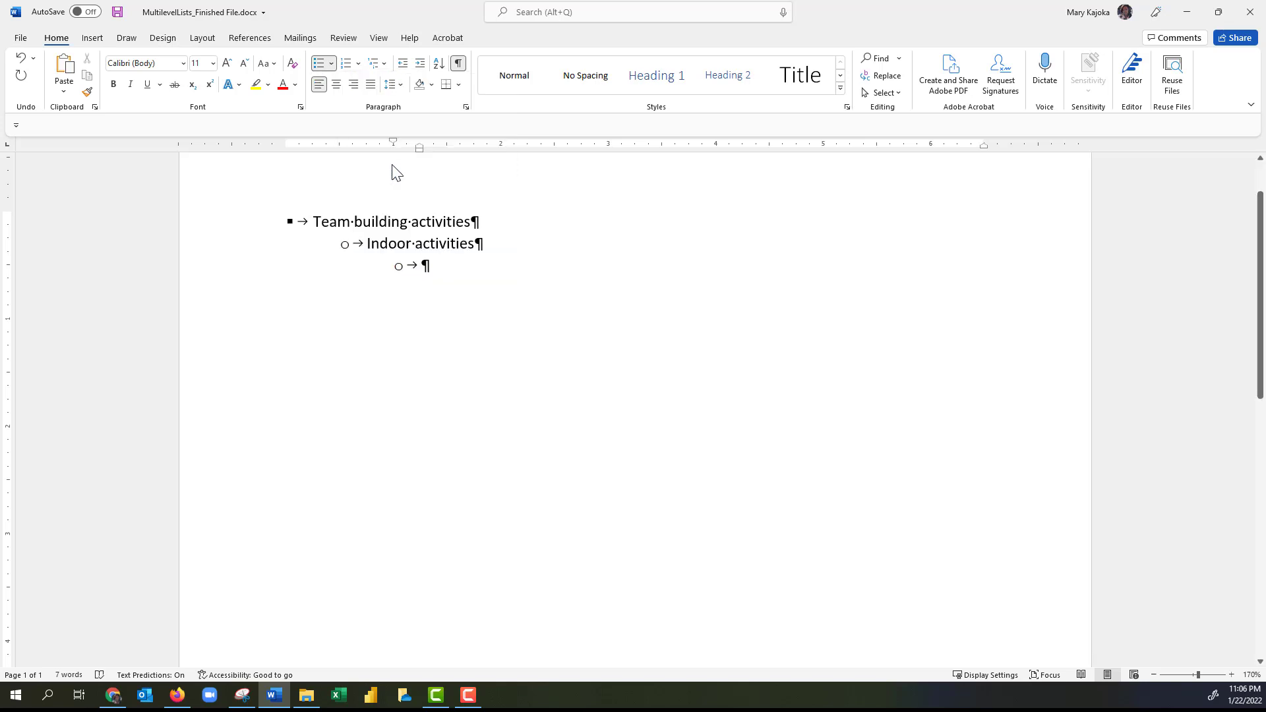
left_click(331, 64)
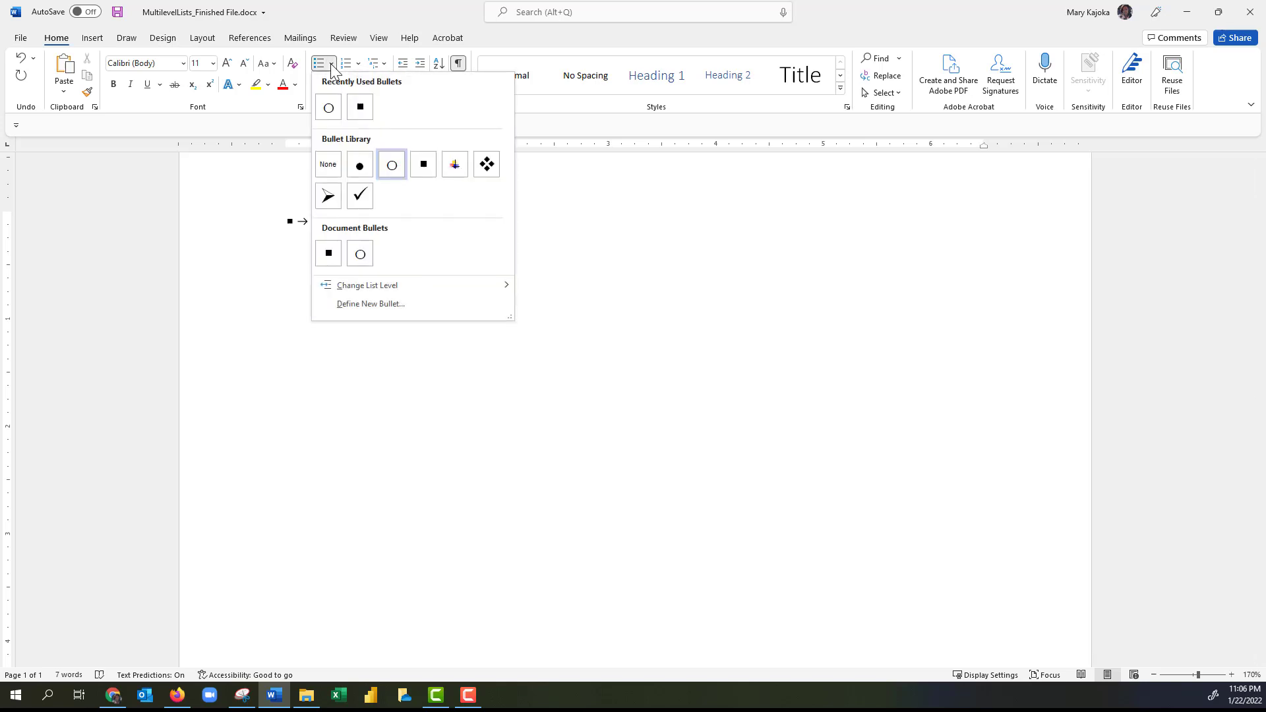
left_click(360, 169)
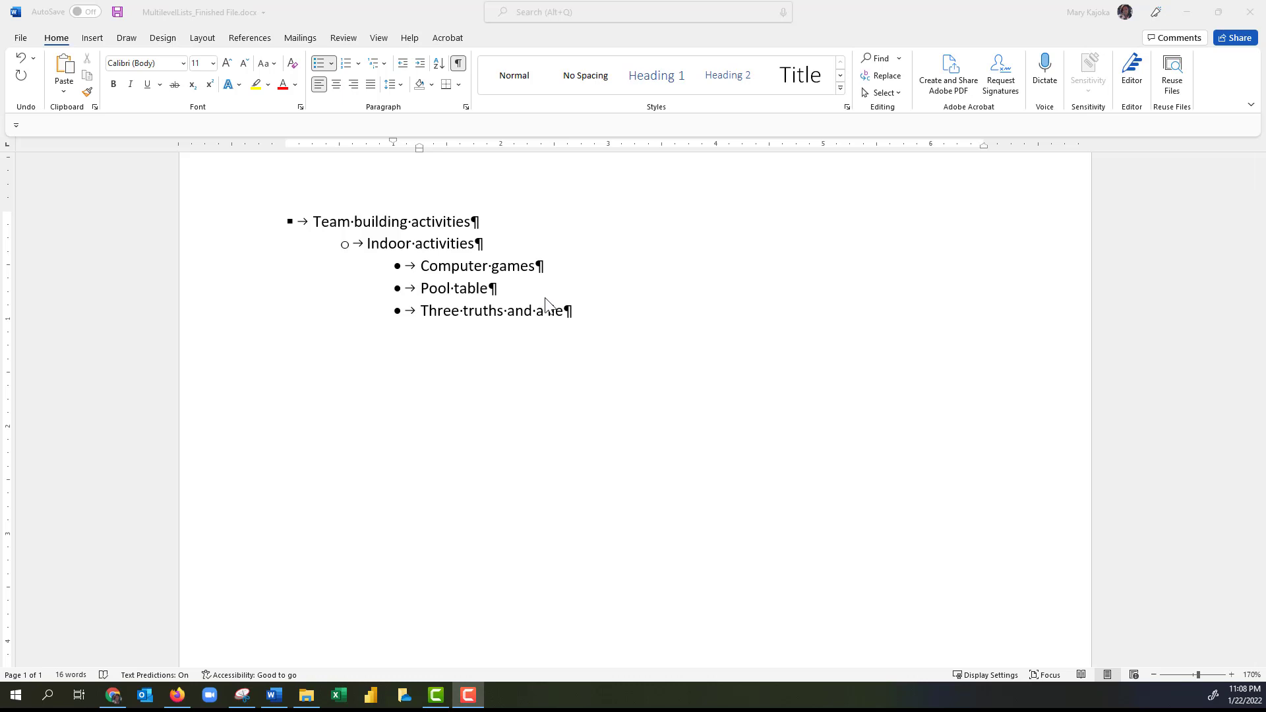
Add "Outdoor activities" as a second-level bullet after "Three truths and a lie" and start a third-level item beneath it.
left_click(568, 310)
key("Return")
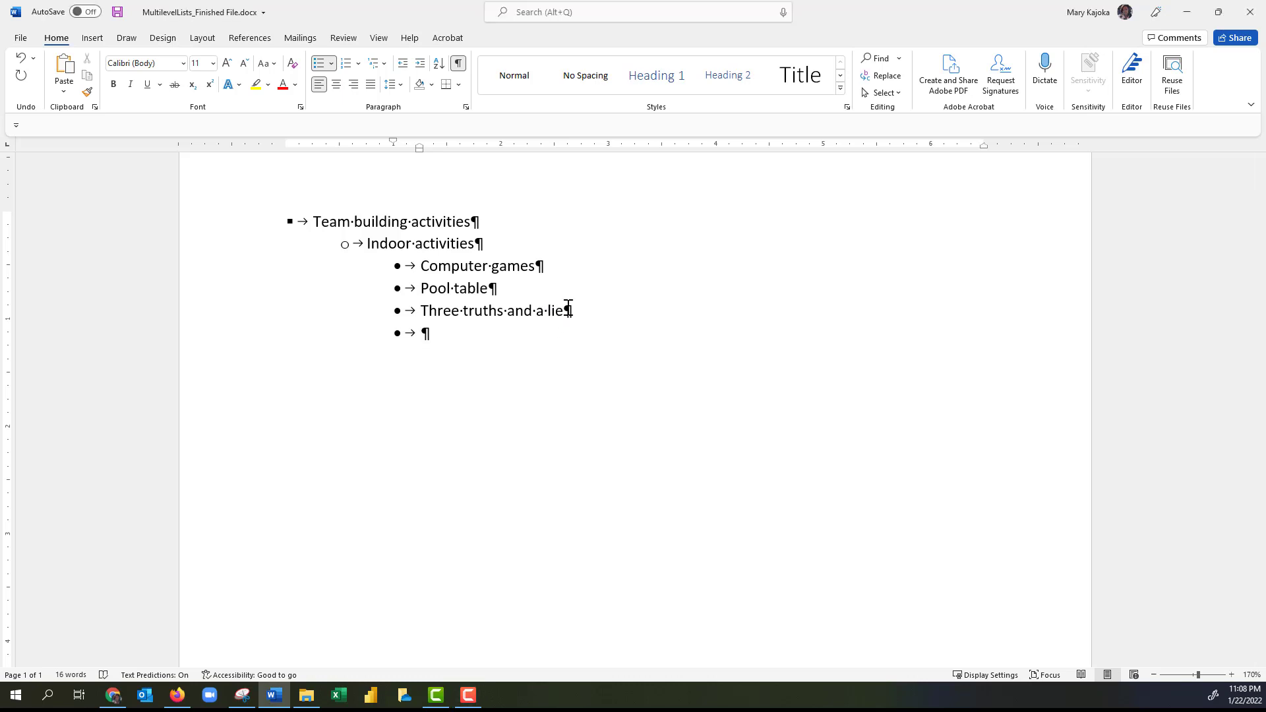
key("shift+Tab")
type("Outdoor activities")
key("Return")
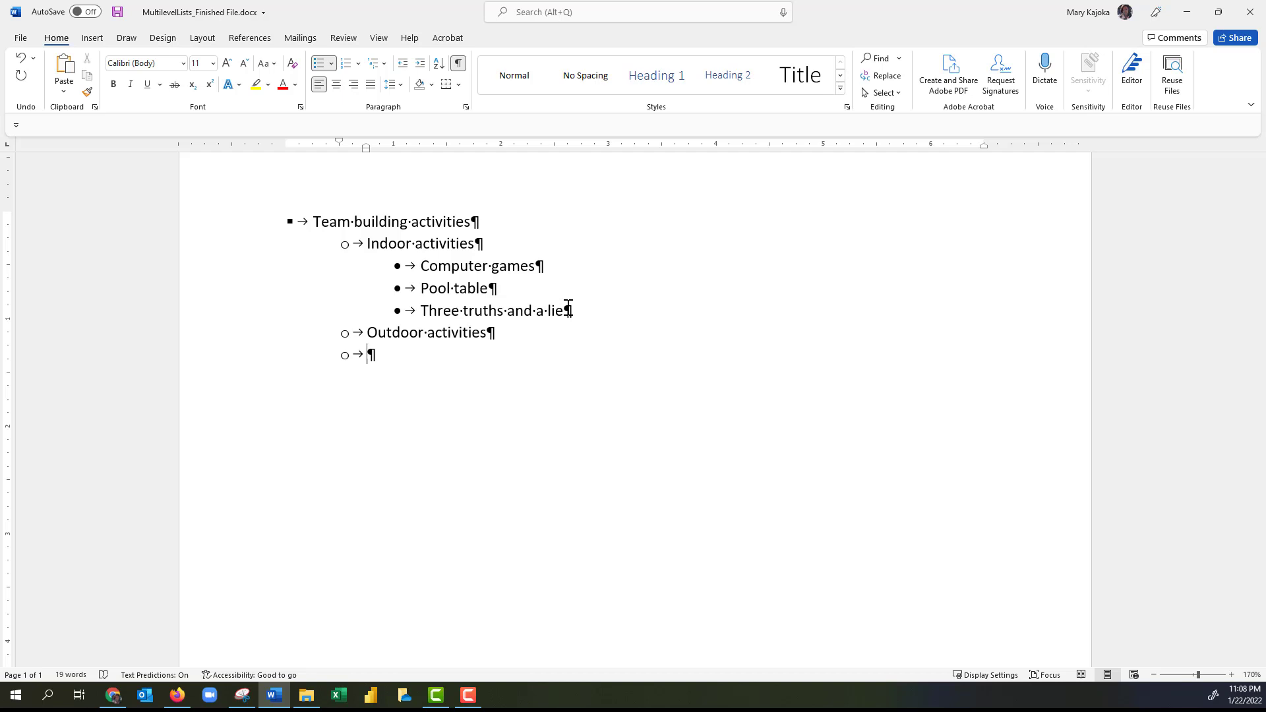
key("Tab")
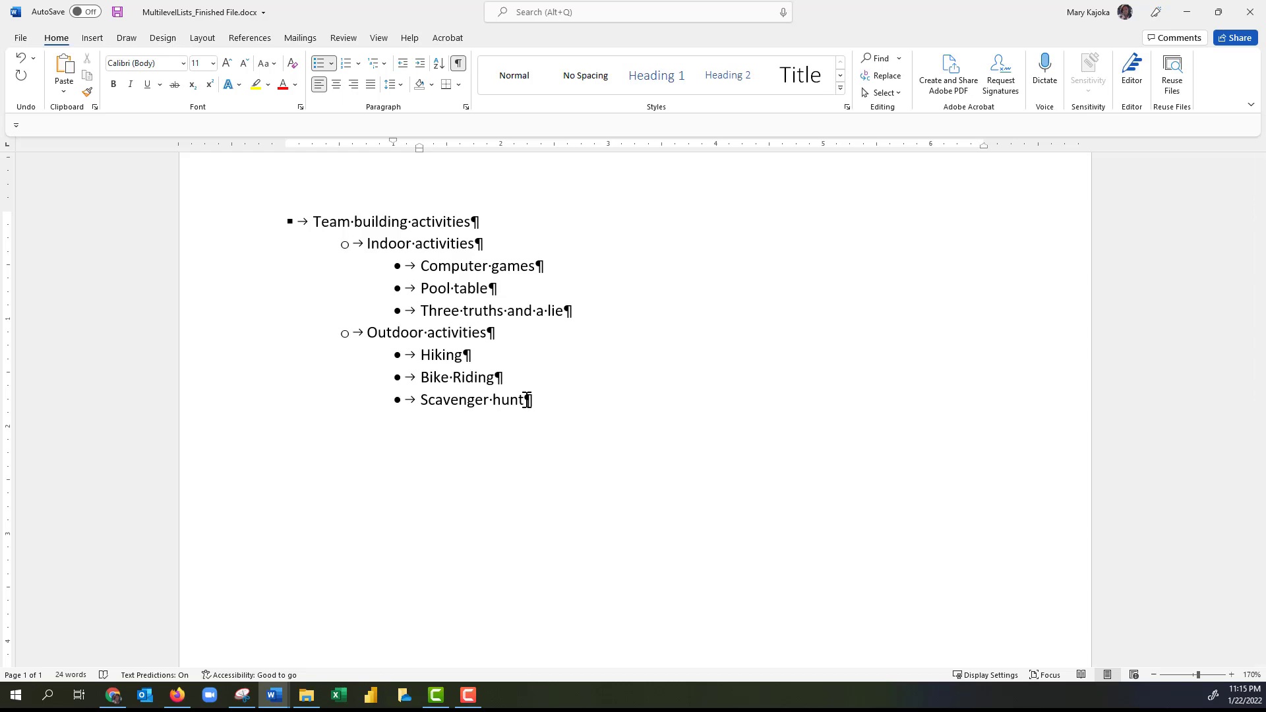
End the bulleted list after "Scavenger hunt" with an unbulleted paragraph at the left margin.
key("Return")
key("shift+Tab")
key("shift+Tab")
key("Return")
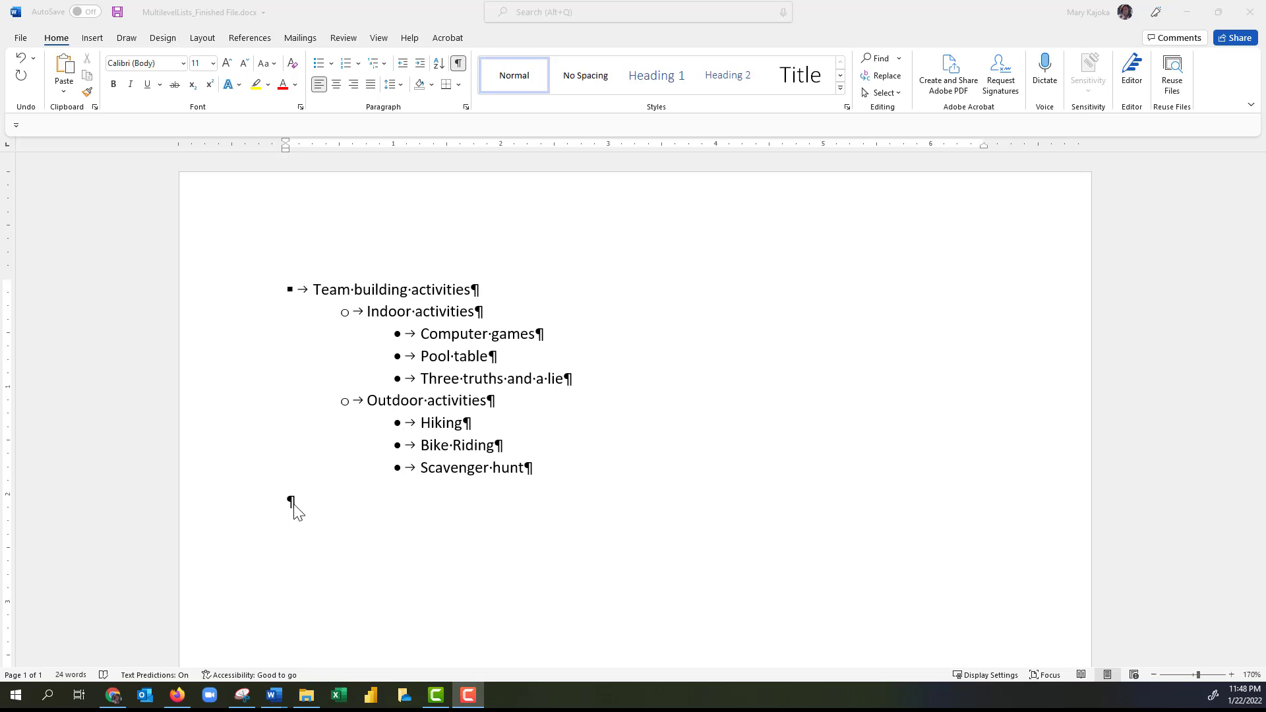
Enter Windows Explorer, Word, PowerPoint, Excel and Access as separate paragraphs below the list and select all five.
left_click(295, 511)
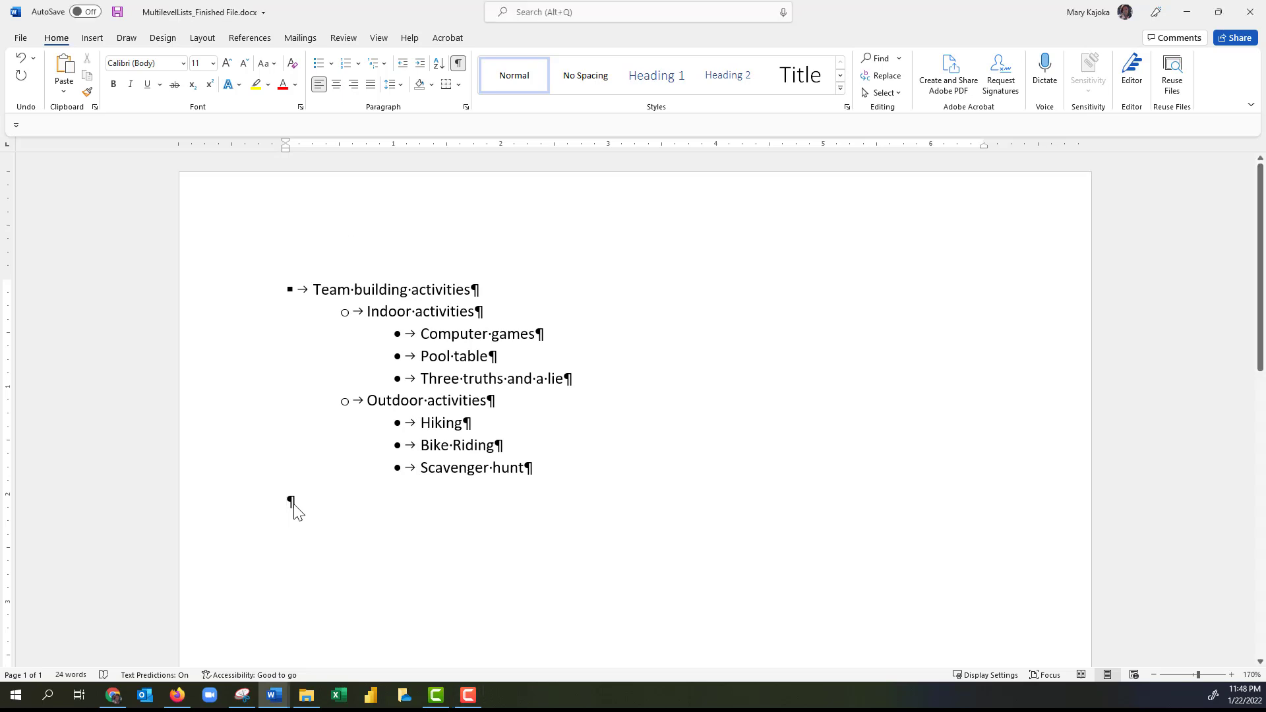
type("Windows Explorer Word PowerPoint Excel Access")
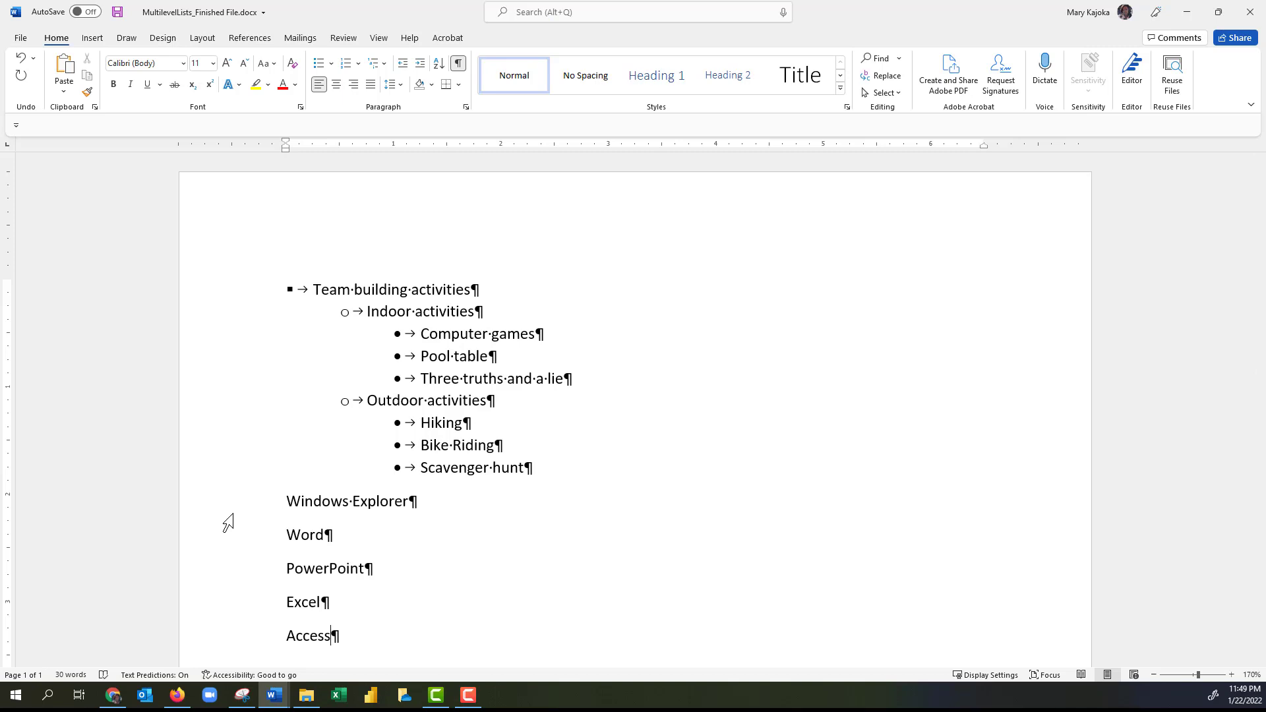
left_click(227, 523, "shift")
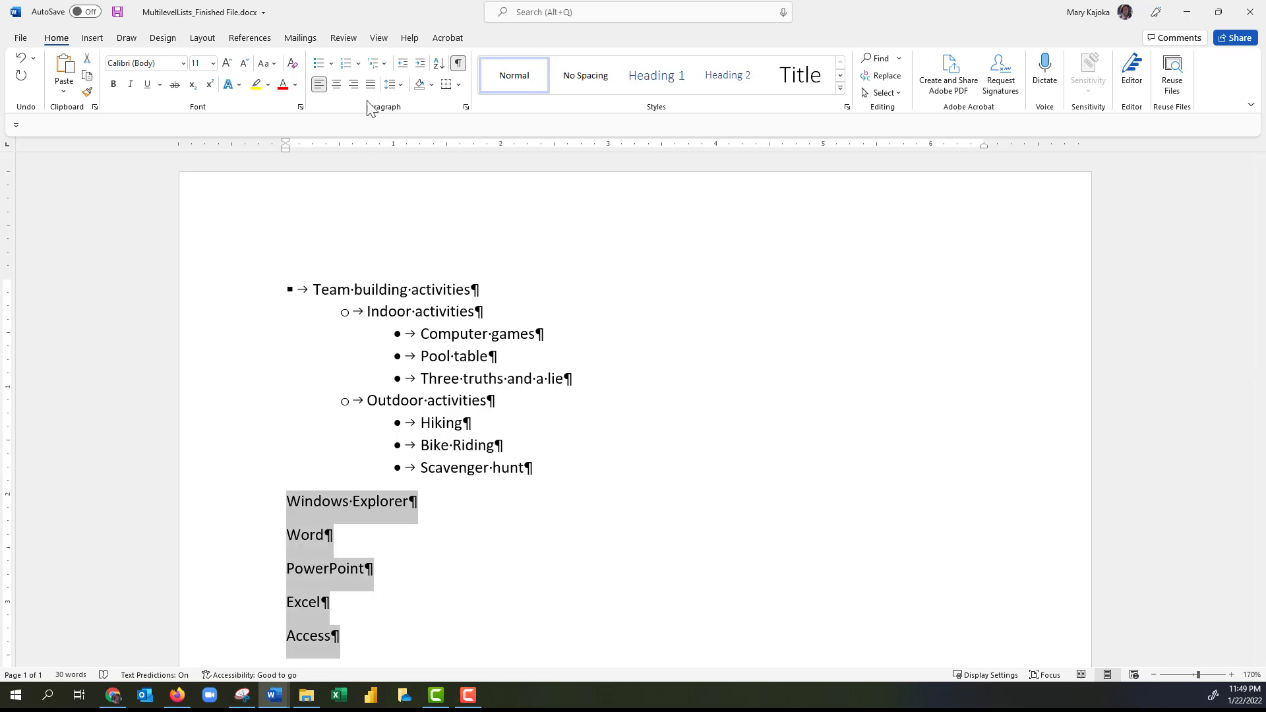
Number the five selected paragraphs with the 1. 2. 3. format and decrease their indent to the left margin.
left_click(358, 65)
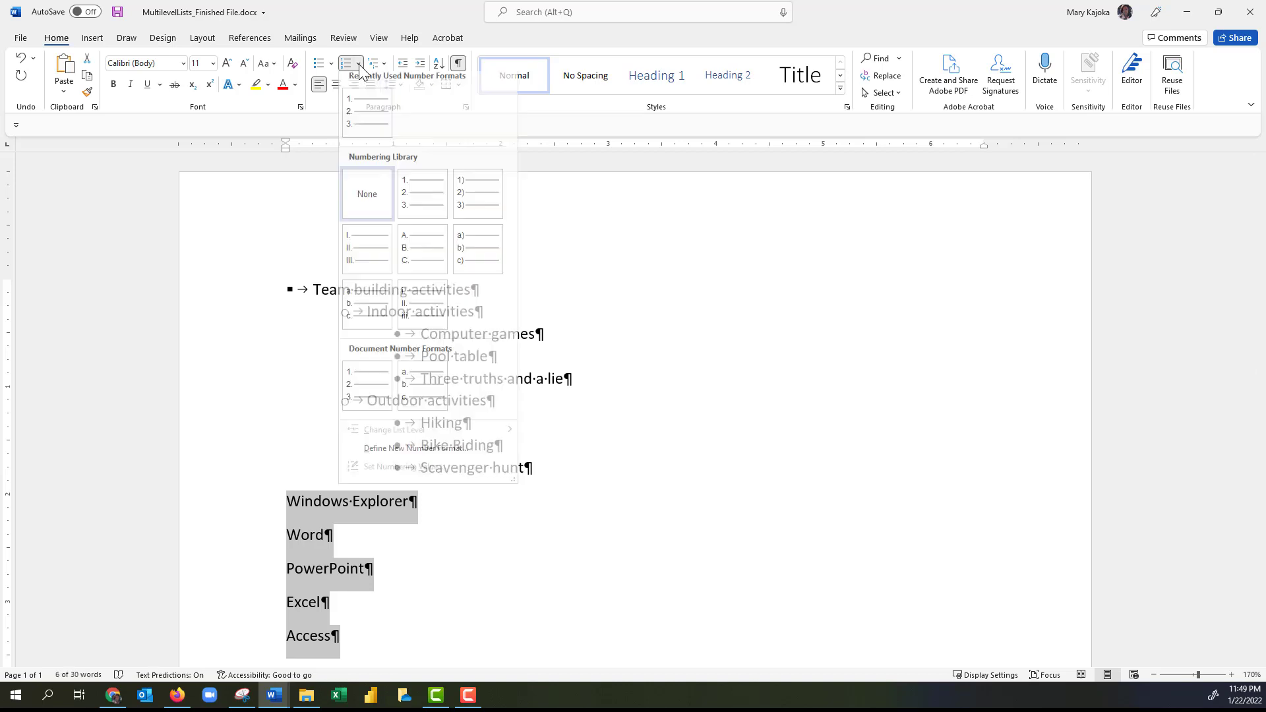
left_click(360, 119)
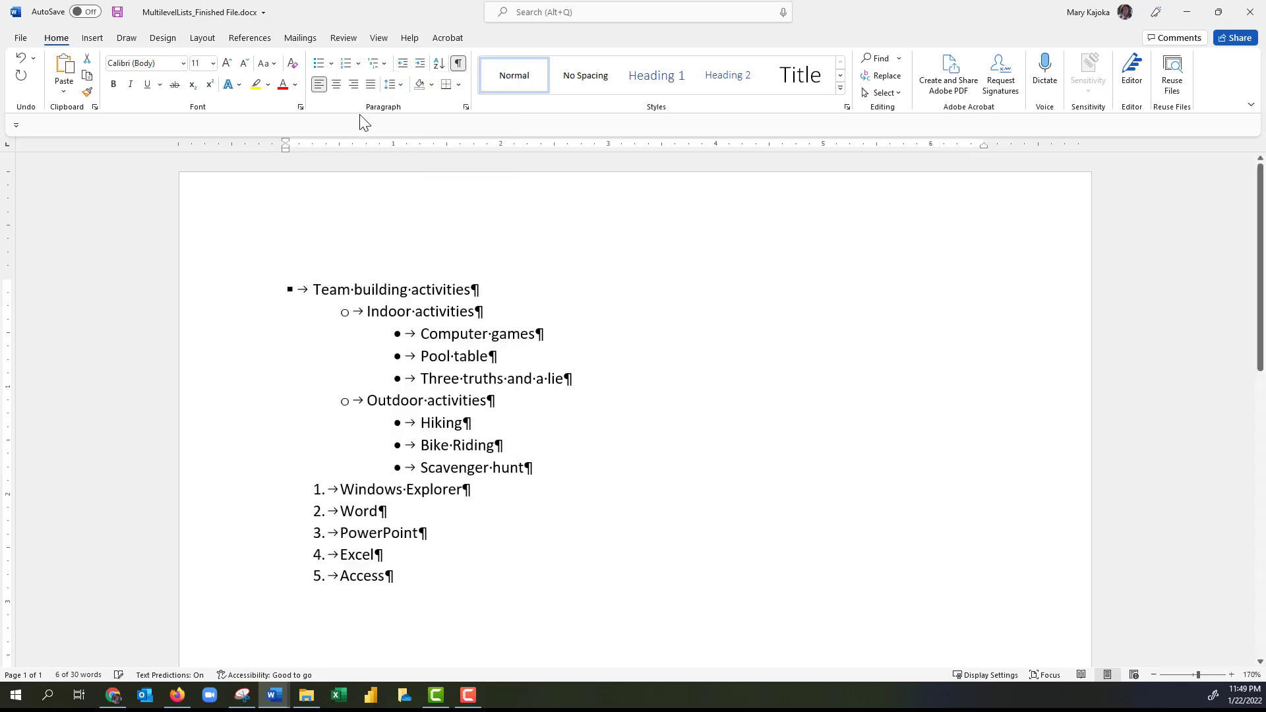
left_click(403, 64)
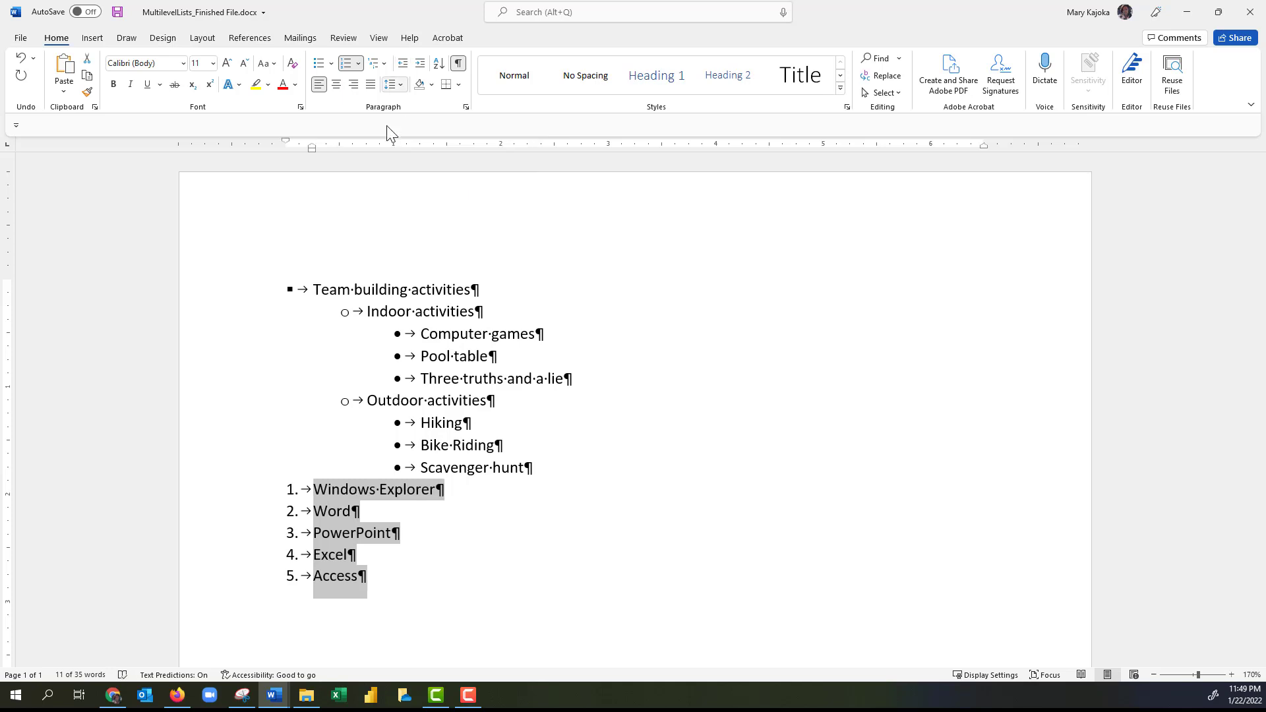
Add "File Management" as a second-level item under "Windows Explorer" in the numbered list.
left_click(436, 489)
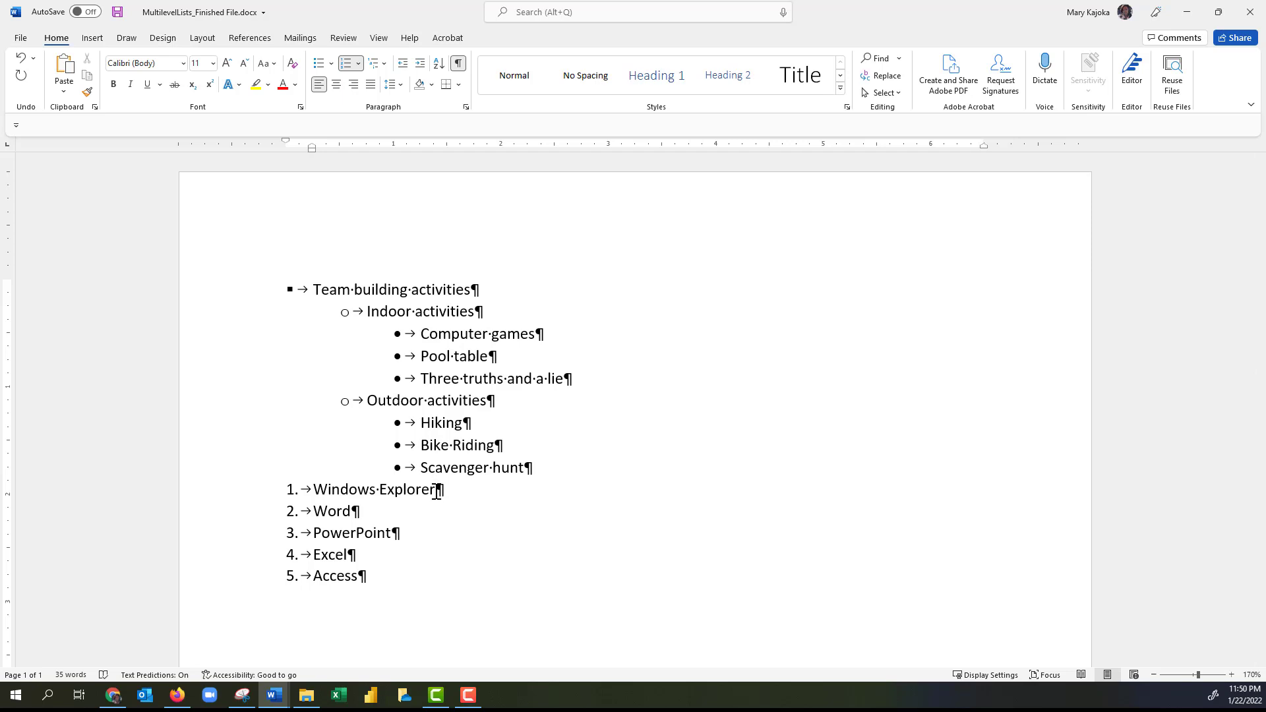
key("Return")
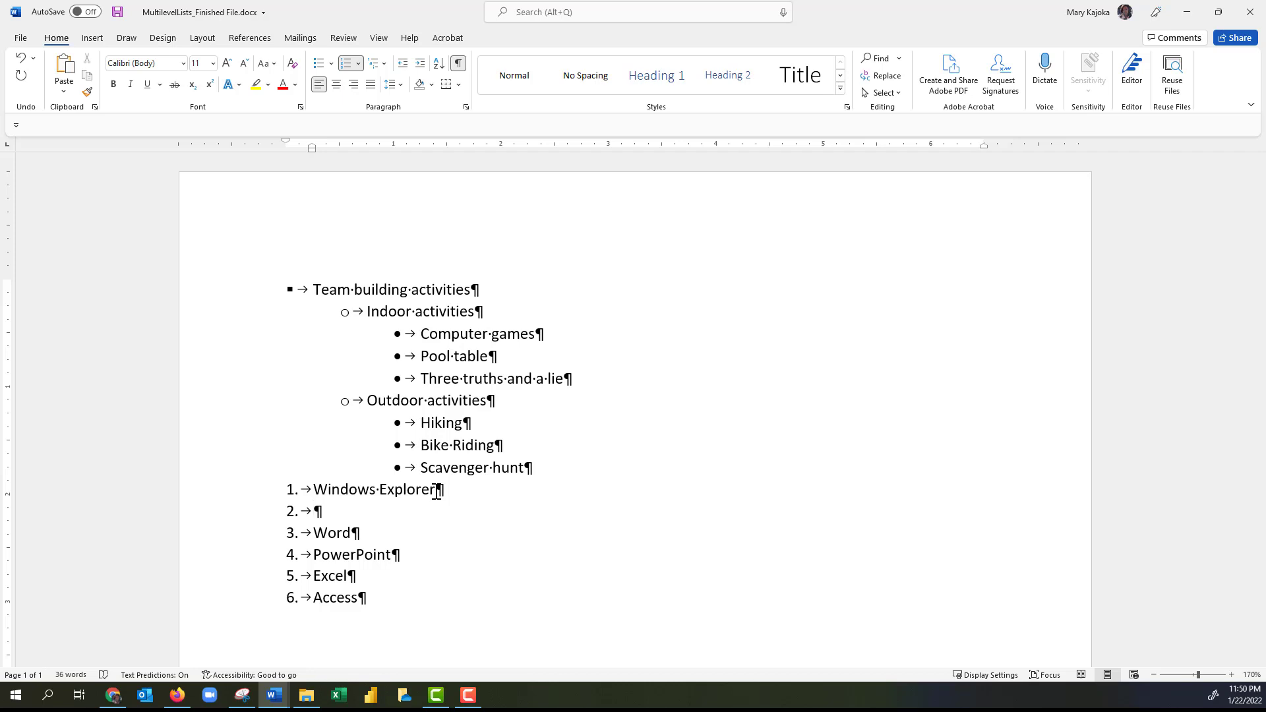
key("Tab")
key("Tab")
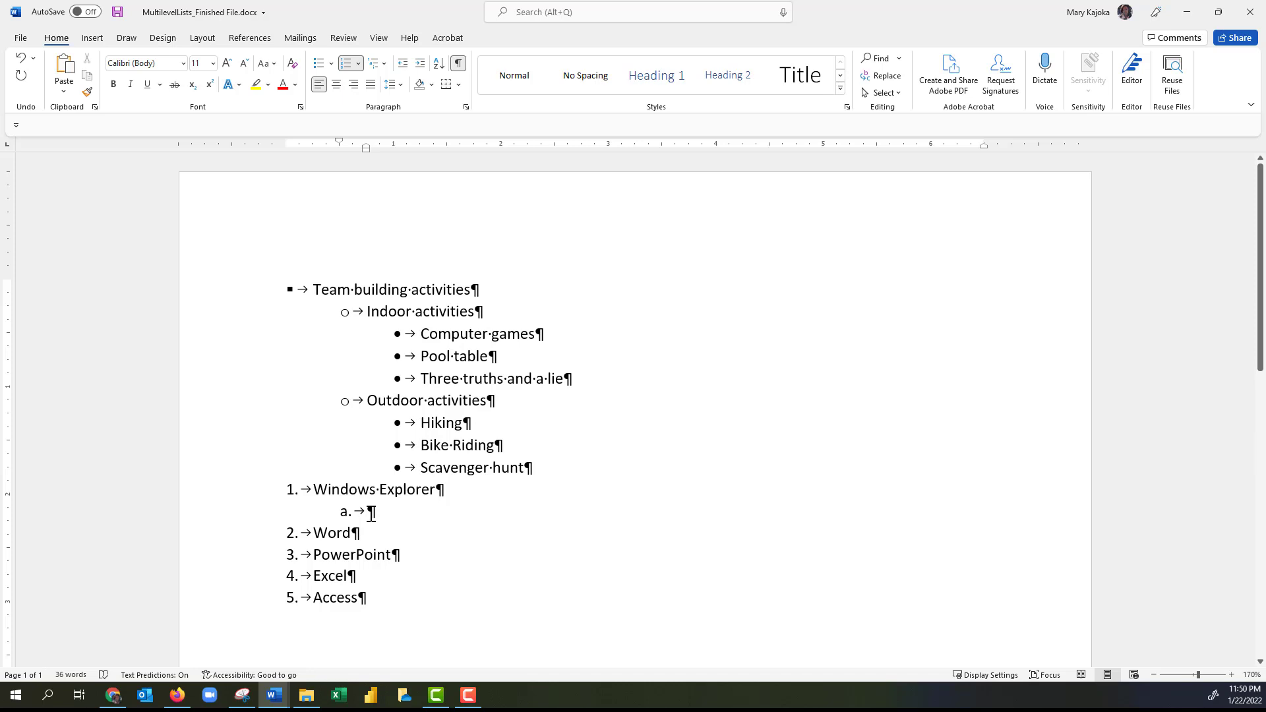
type("File Management")
Add third-level items "System of folders makes it easy to locate files and folders" and "Copy, Cut, Paste, Move, Delete and Backup Files" under "File Management".
key("Return")
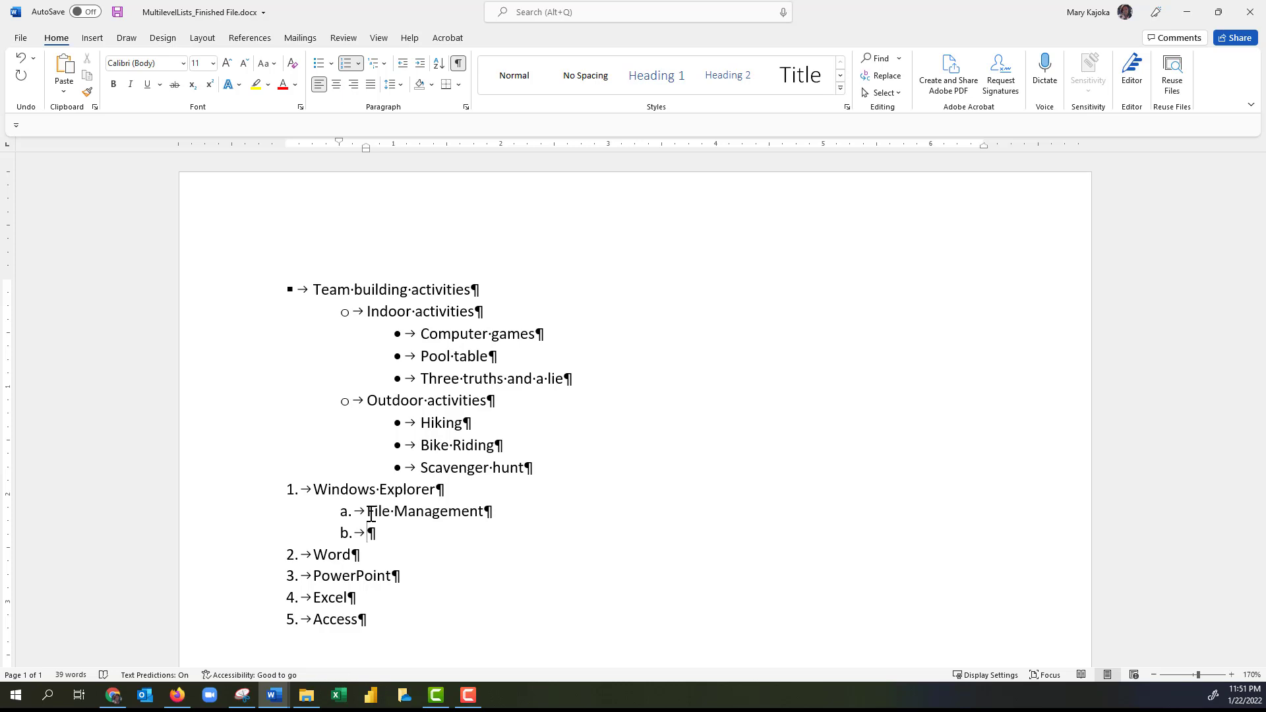
key("Tab")
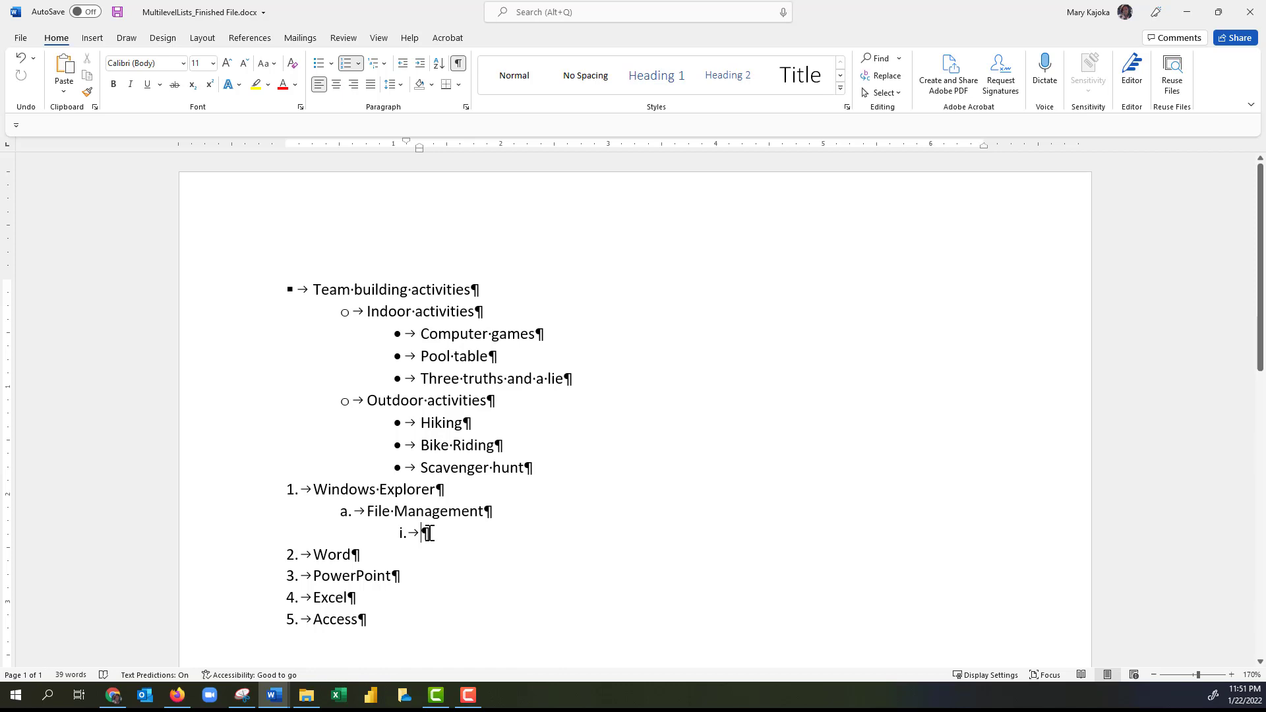
type("em")
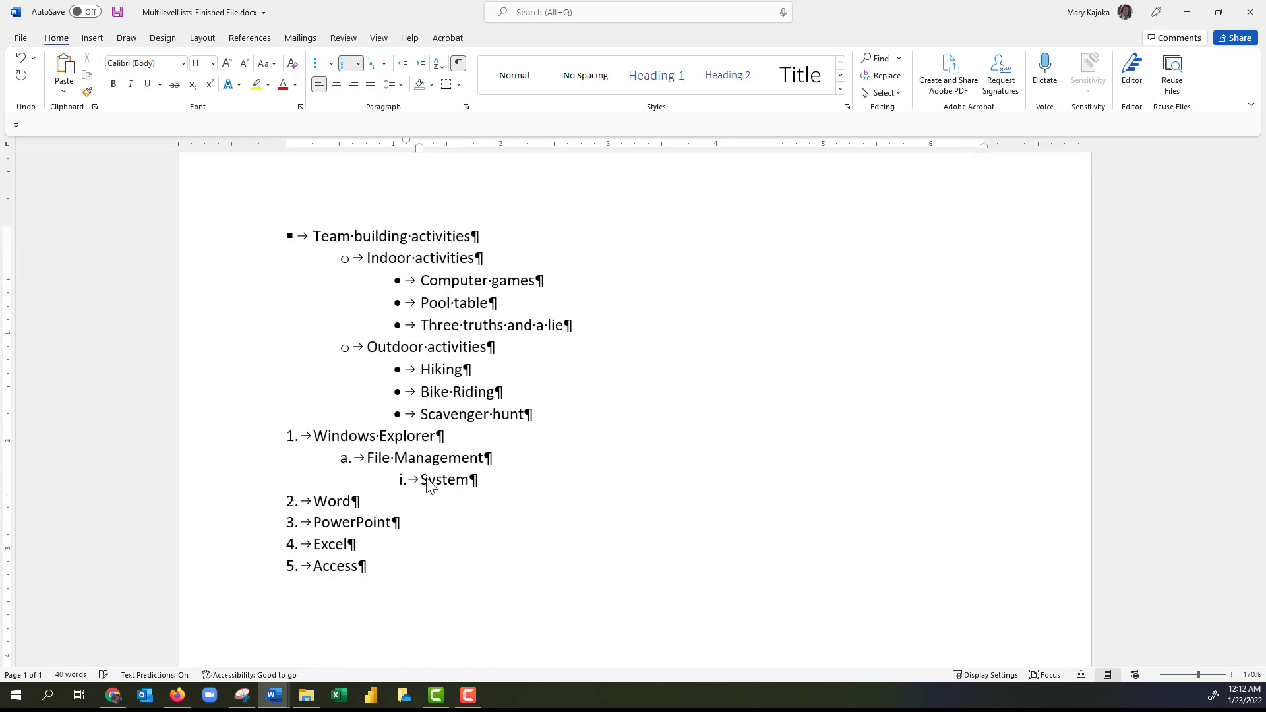
type(" of folders makes it easy to locate files and folders")
key("Return")
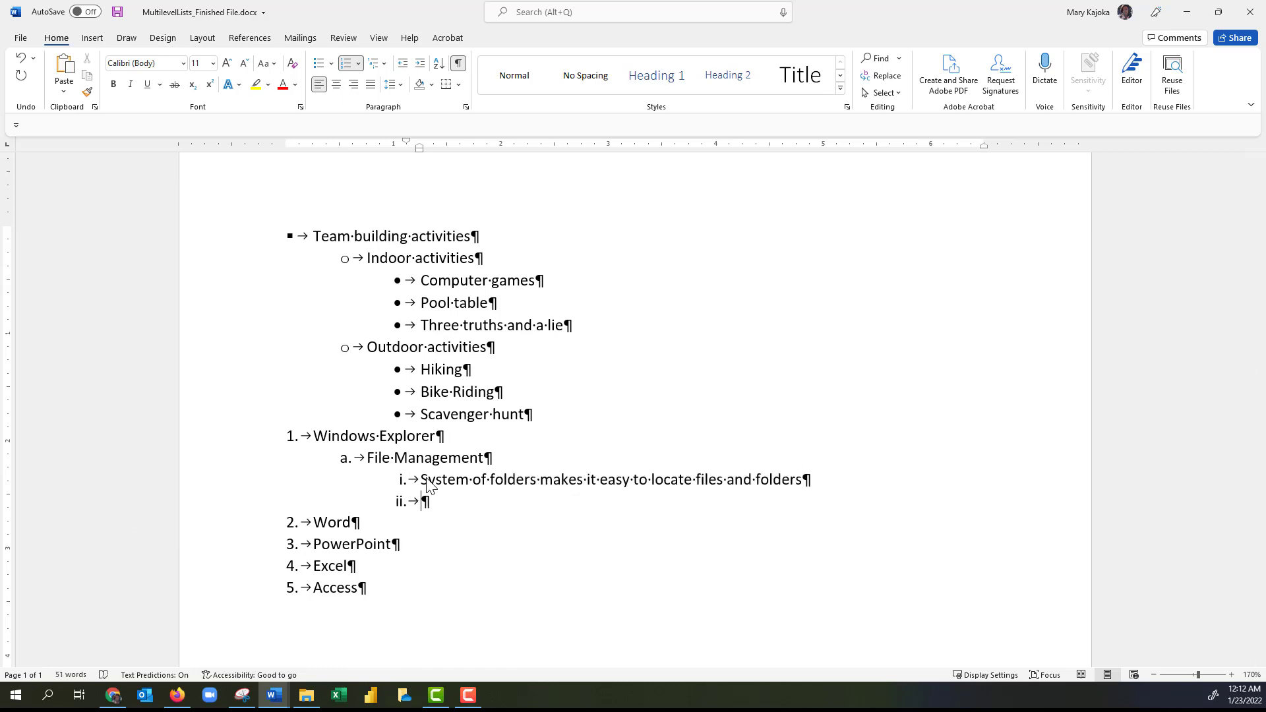
type("Copy, Cut, Paste, Move, Delete and Backup Files")
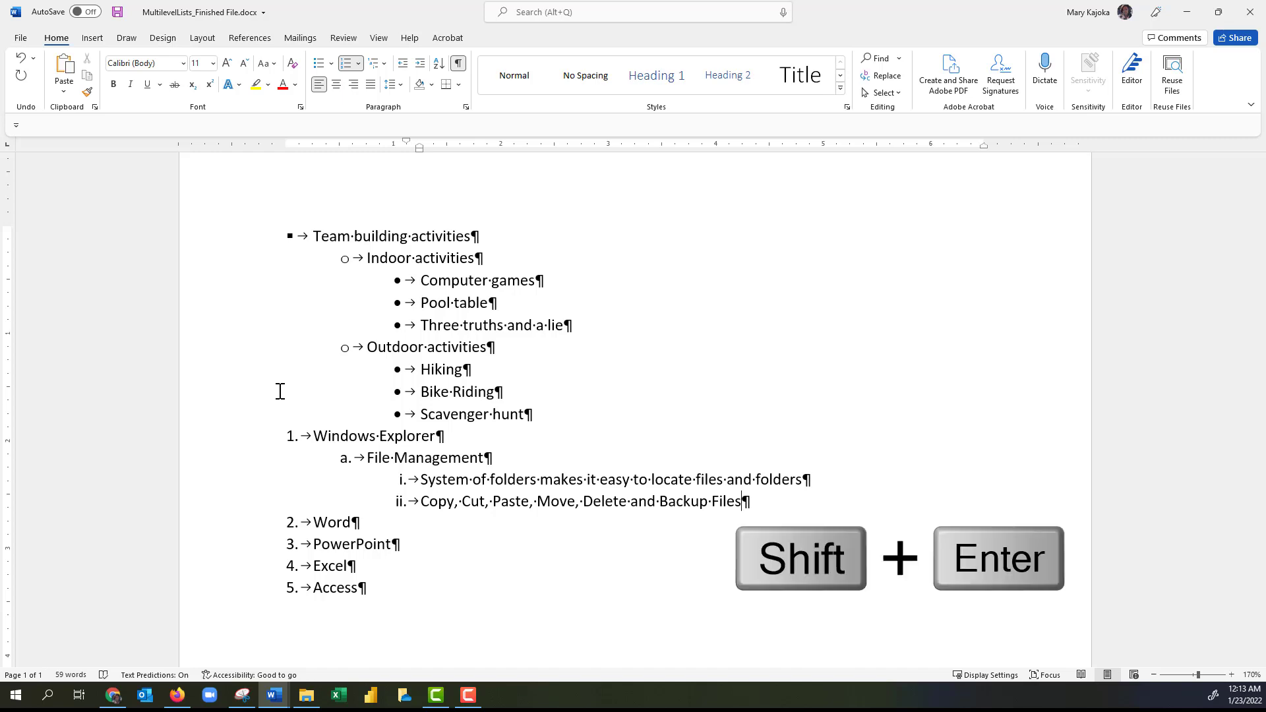
Try a line break, and a new item promoted to the first level, after the "Backup Files" item and remove both.
key("shift+Return")
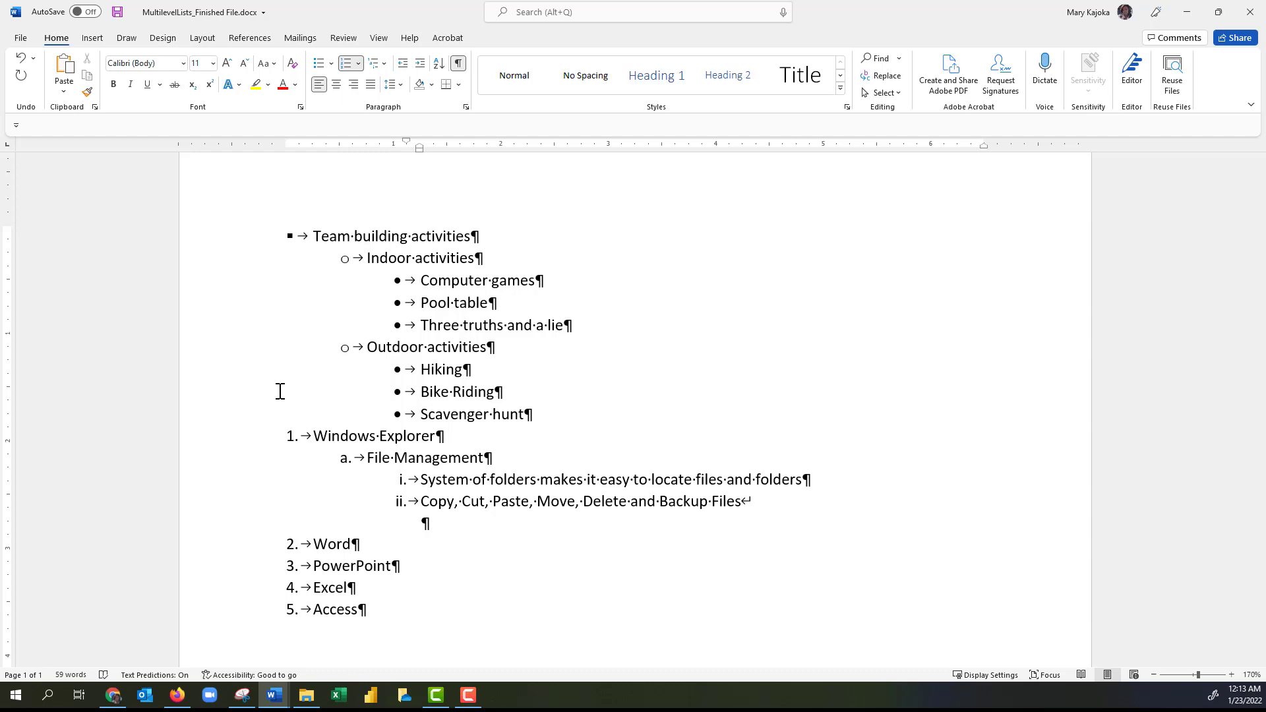
key("BackSpace")
key("Return")
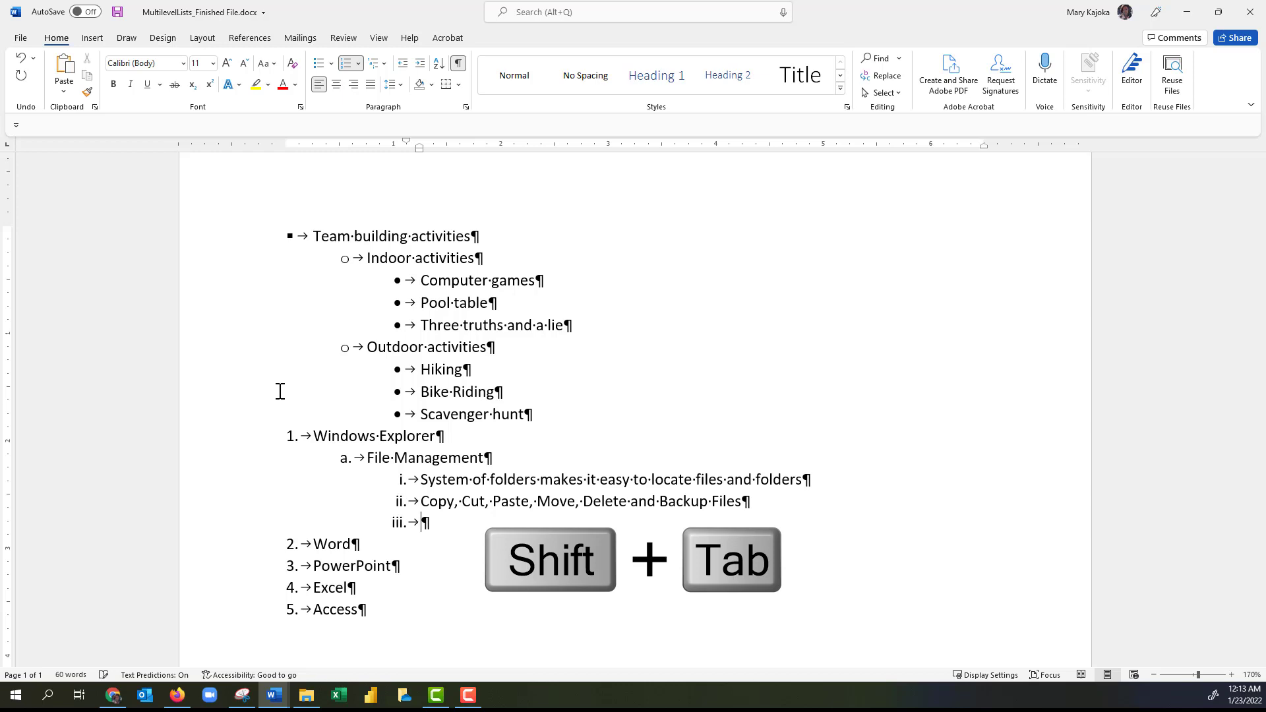
key("shift+Tab")
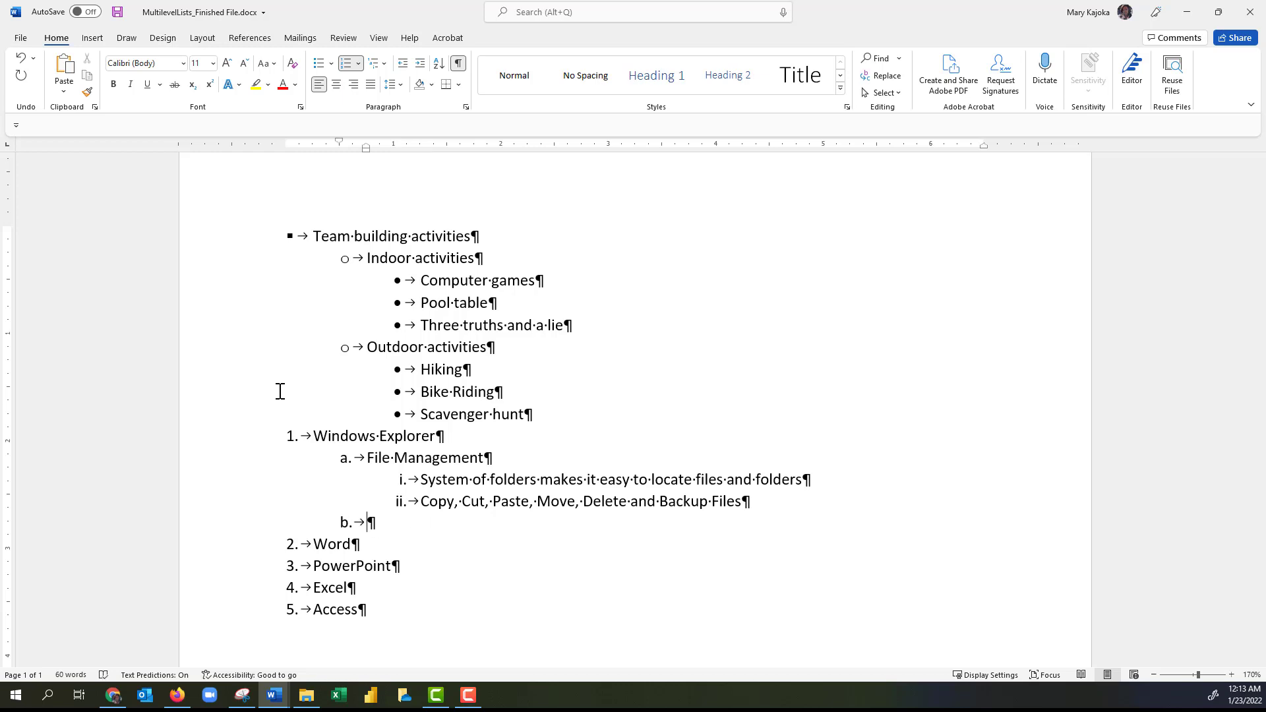
key("shift+Tab")
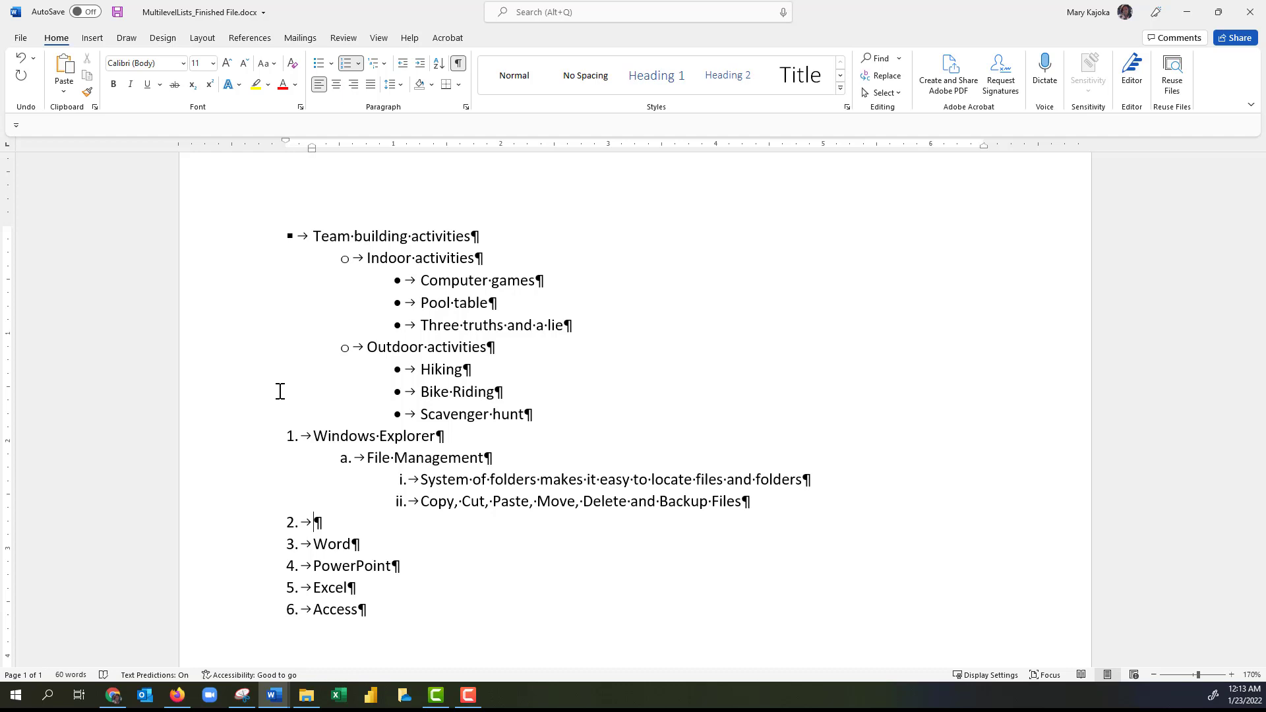
key("Delete")
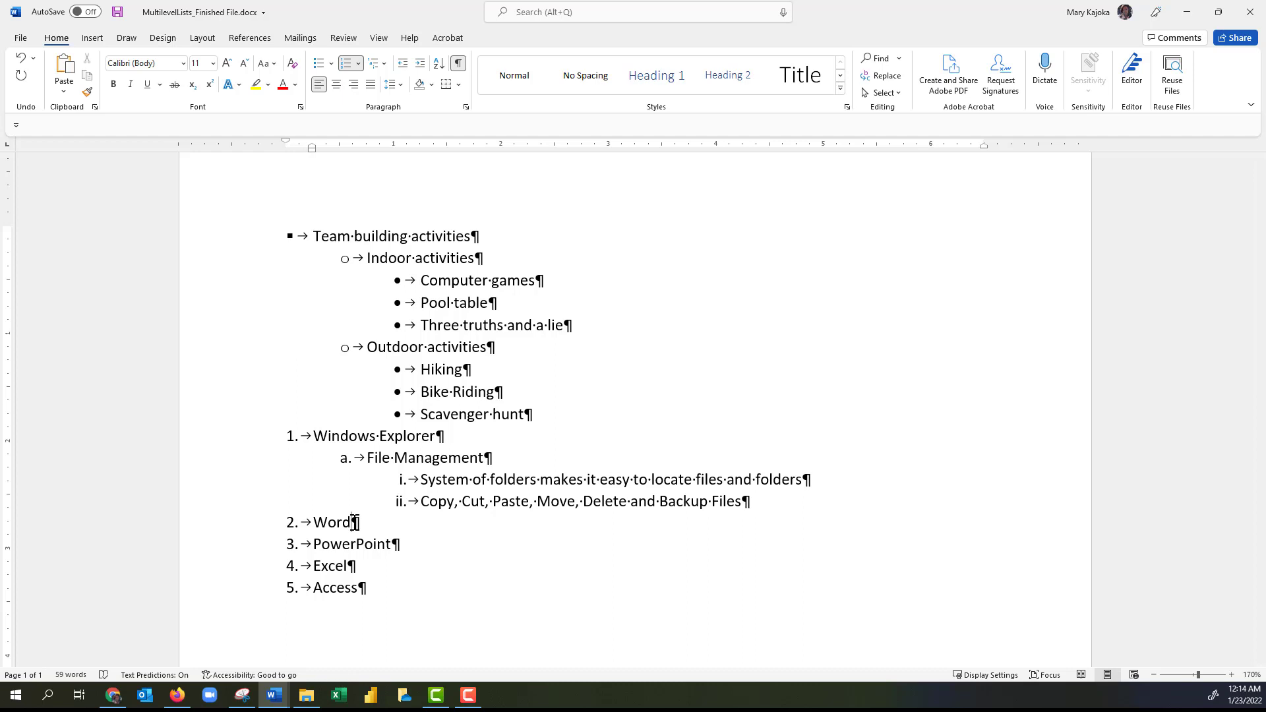
Add "Levels of Formatting" as a second-level item under "Word", with third-level items "Character", "Paragraph" and "Section".
key("Return")
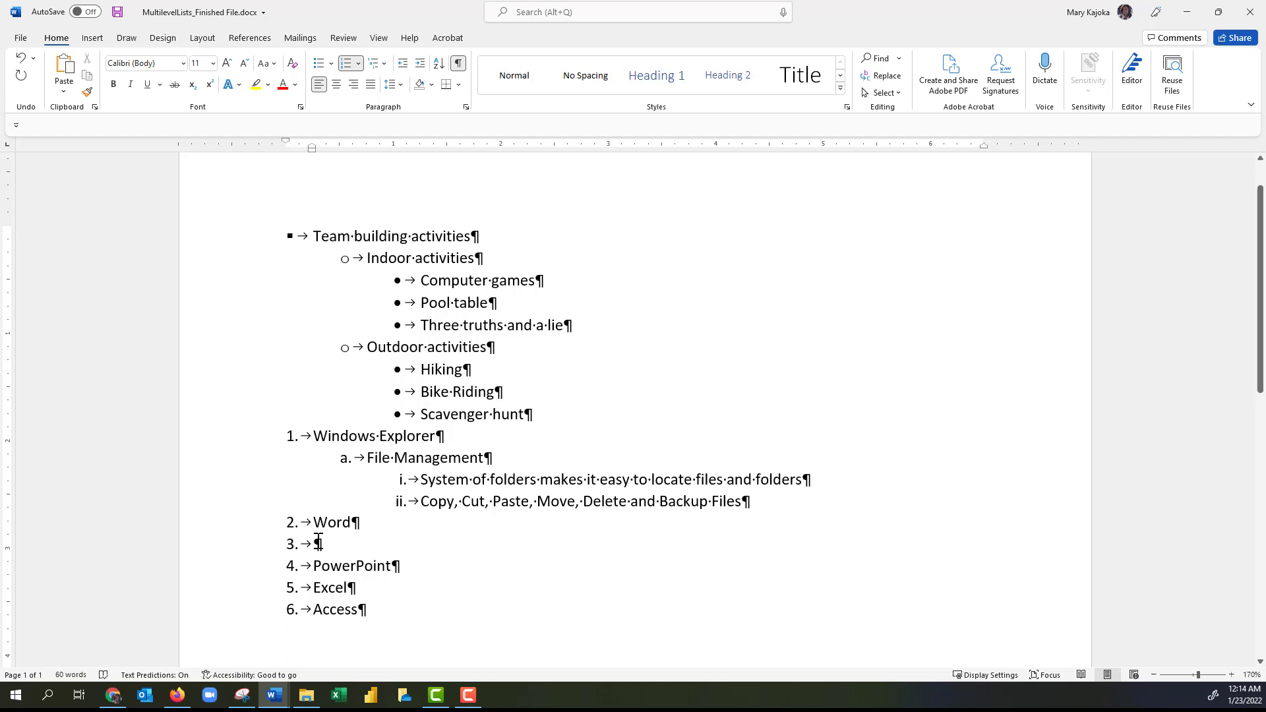
key("Tab")
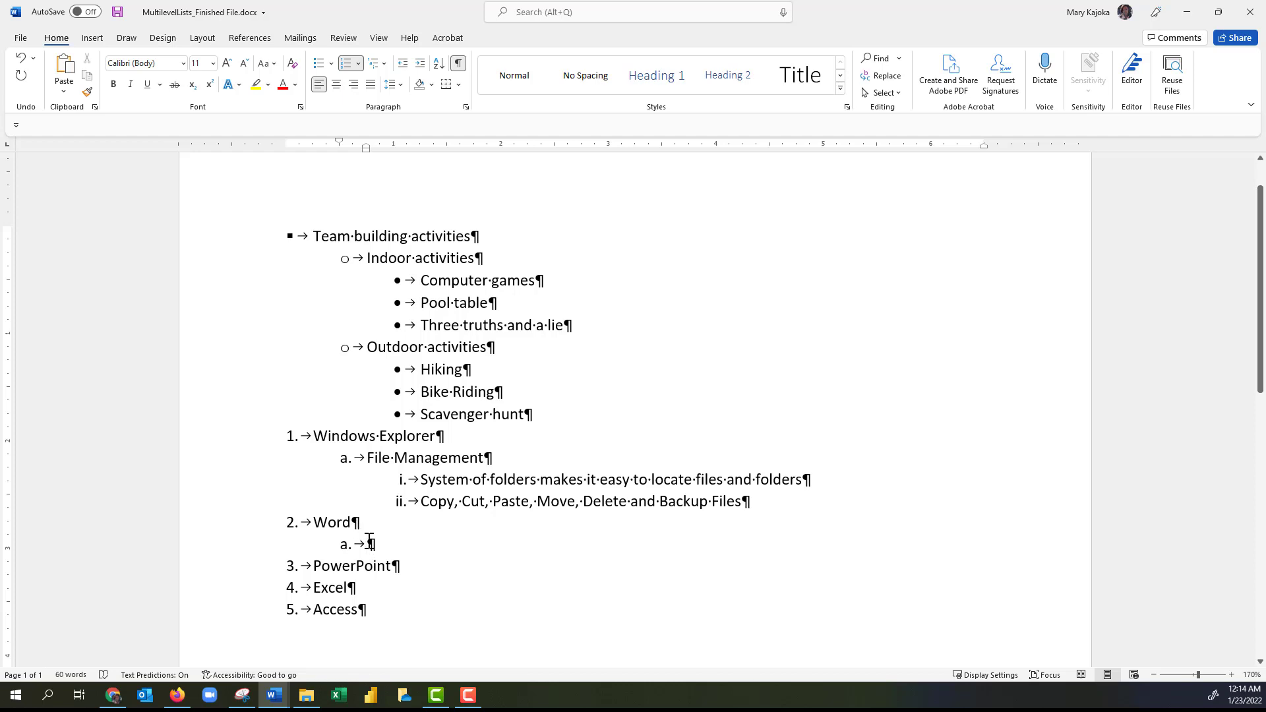
type("Levels of Formatting")
key("Return")
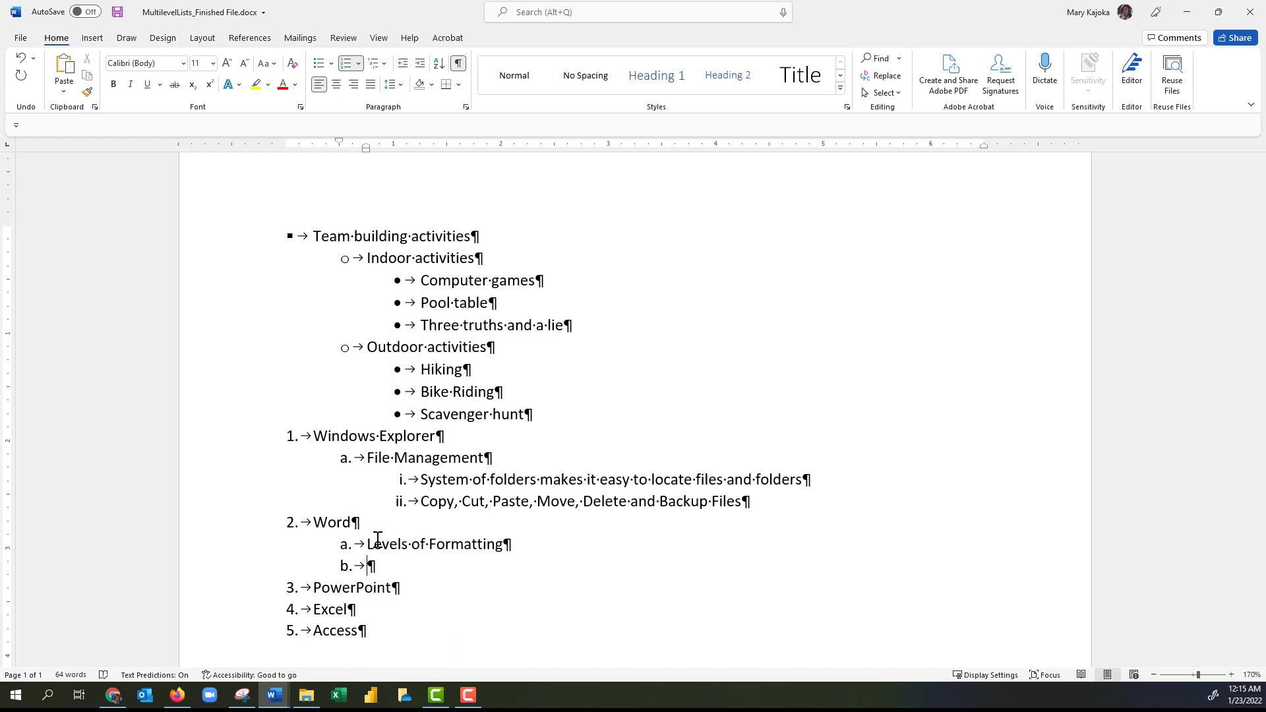
key("Tab")
type("tion")
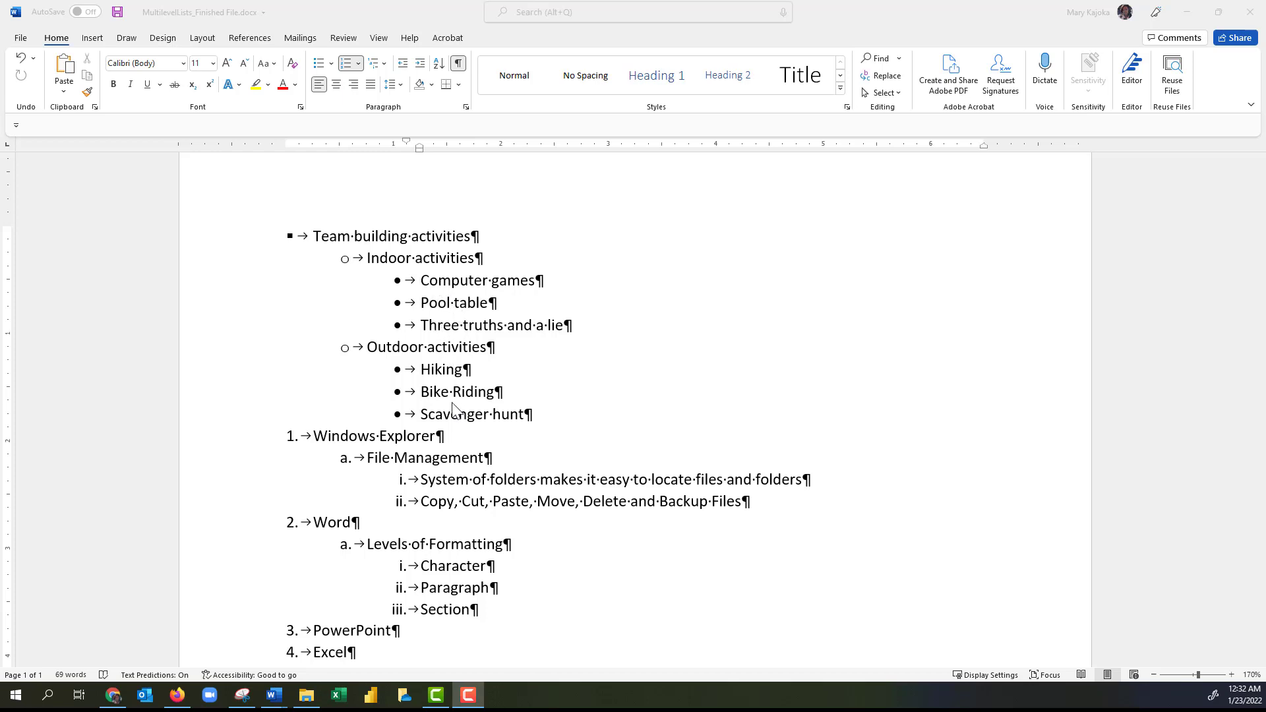
Insert a manual line break after "Scavenger hunt" to separate the bulleted list from the numbered list.
left_click(528, 414)
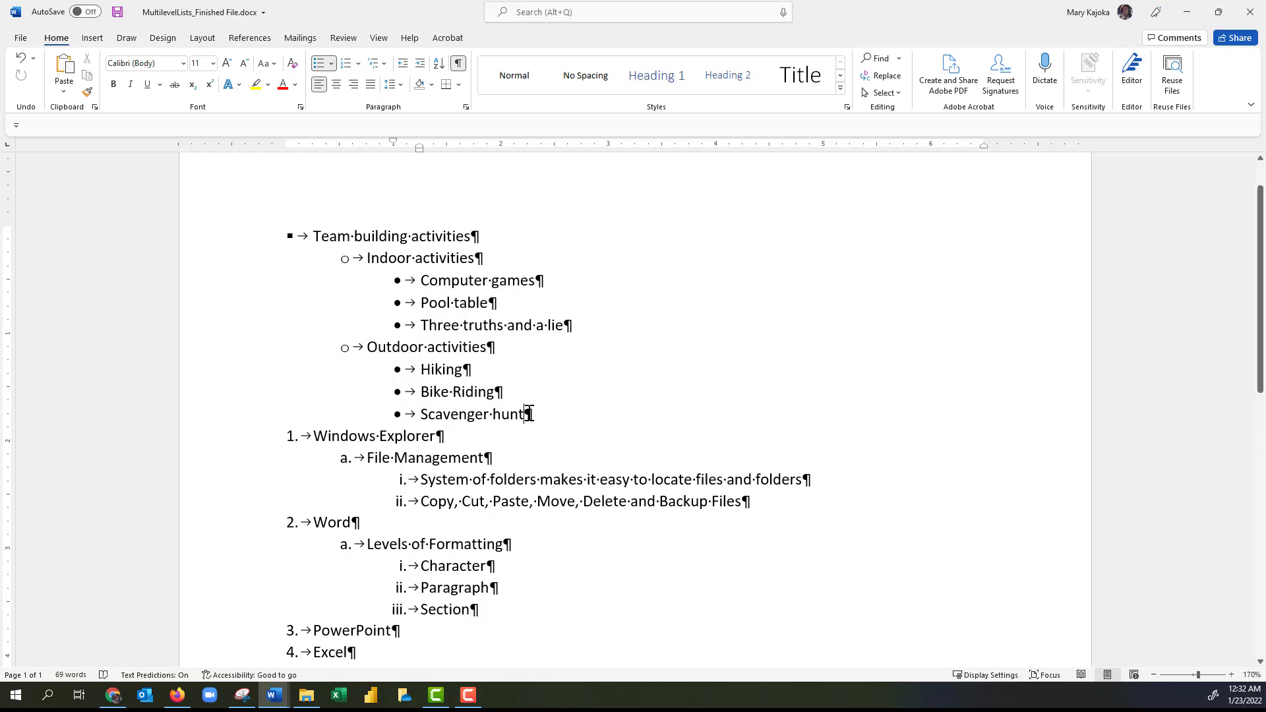
key("shift+Return")
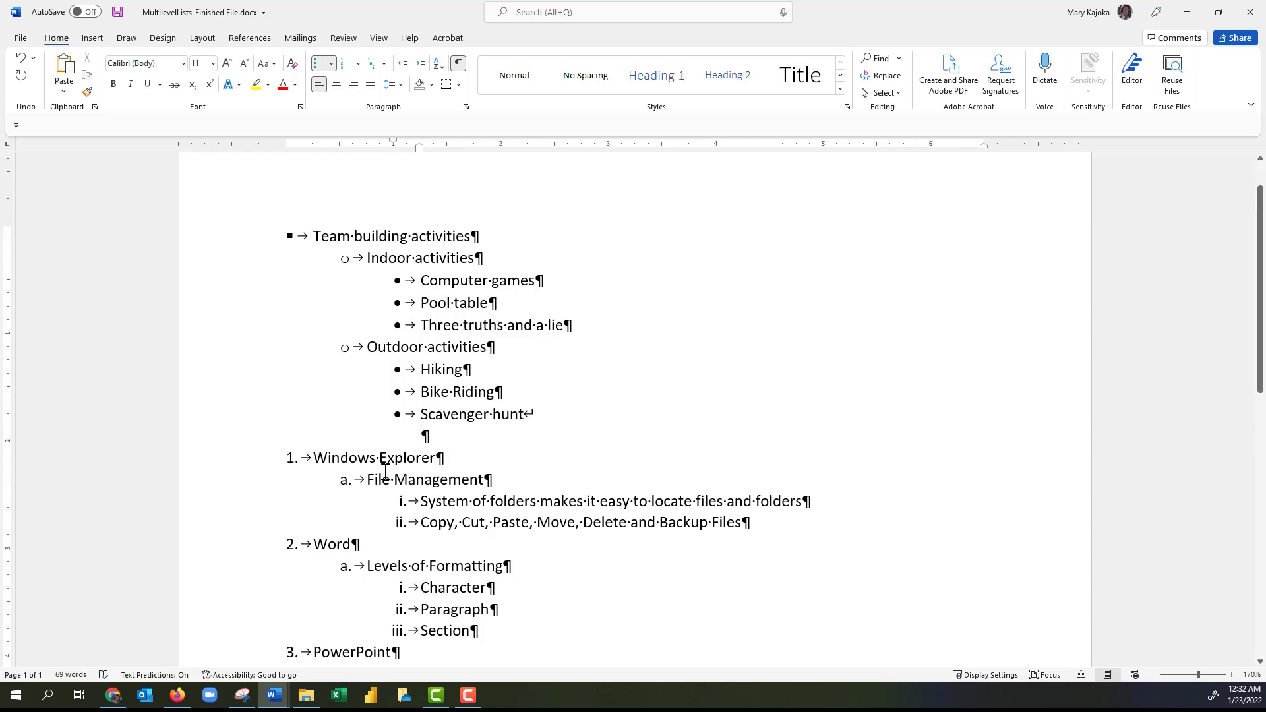
Define a new multilevel list from the numbered list and set level 2's number style to i, ii, iii.
scroll(386, 452, "down", 2)
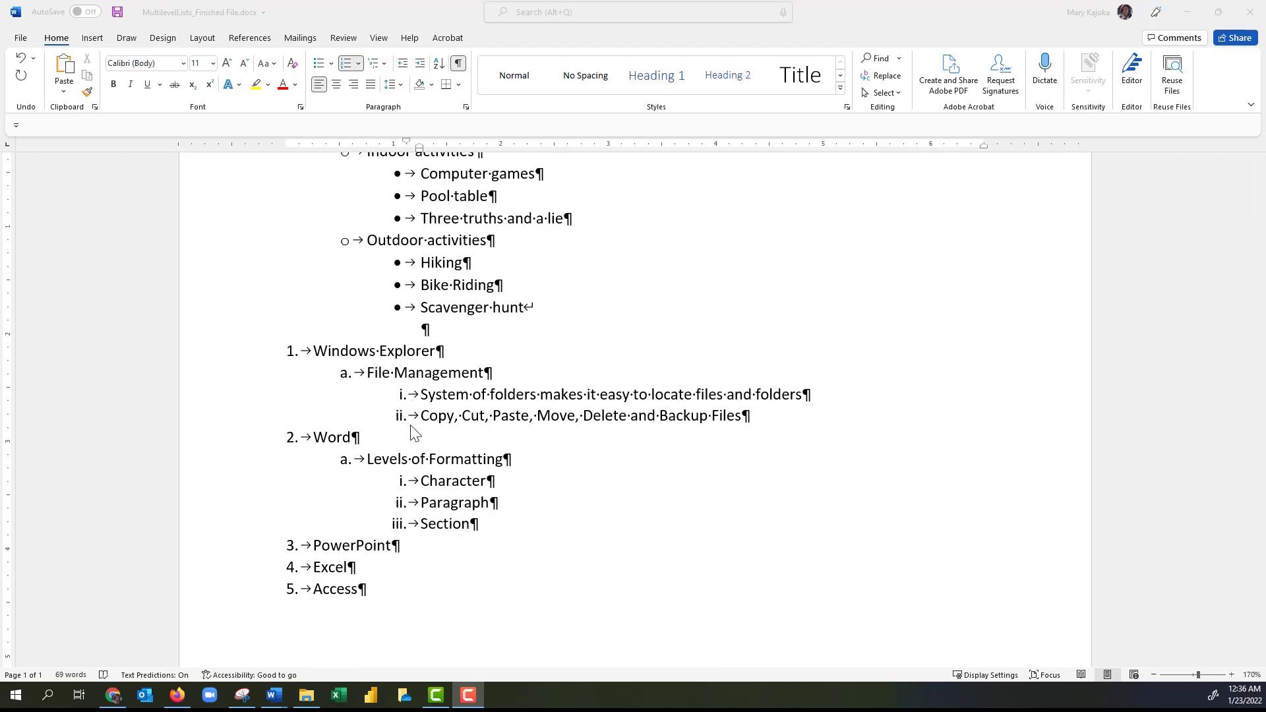
left_click(422, 394)
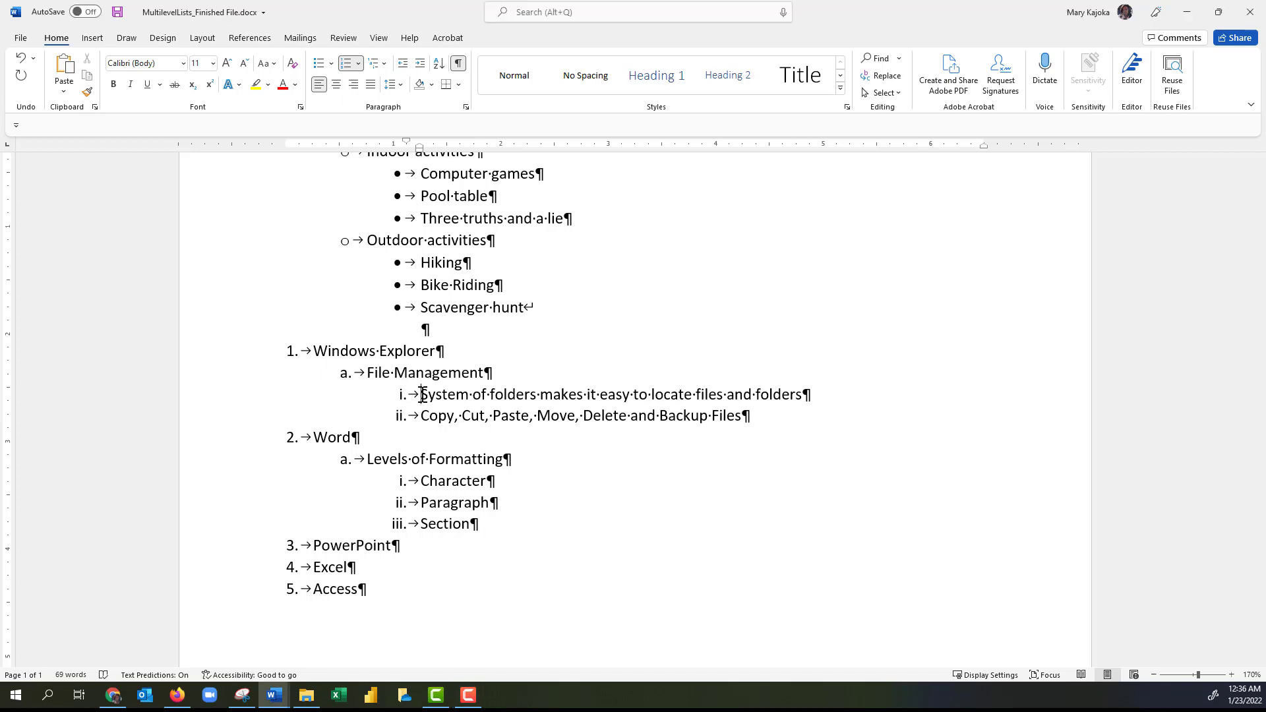
left_click(385, 63)
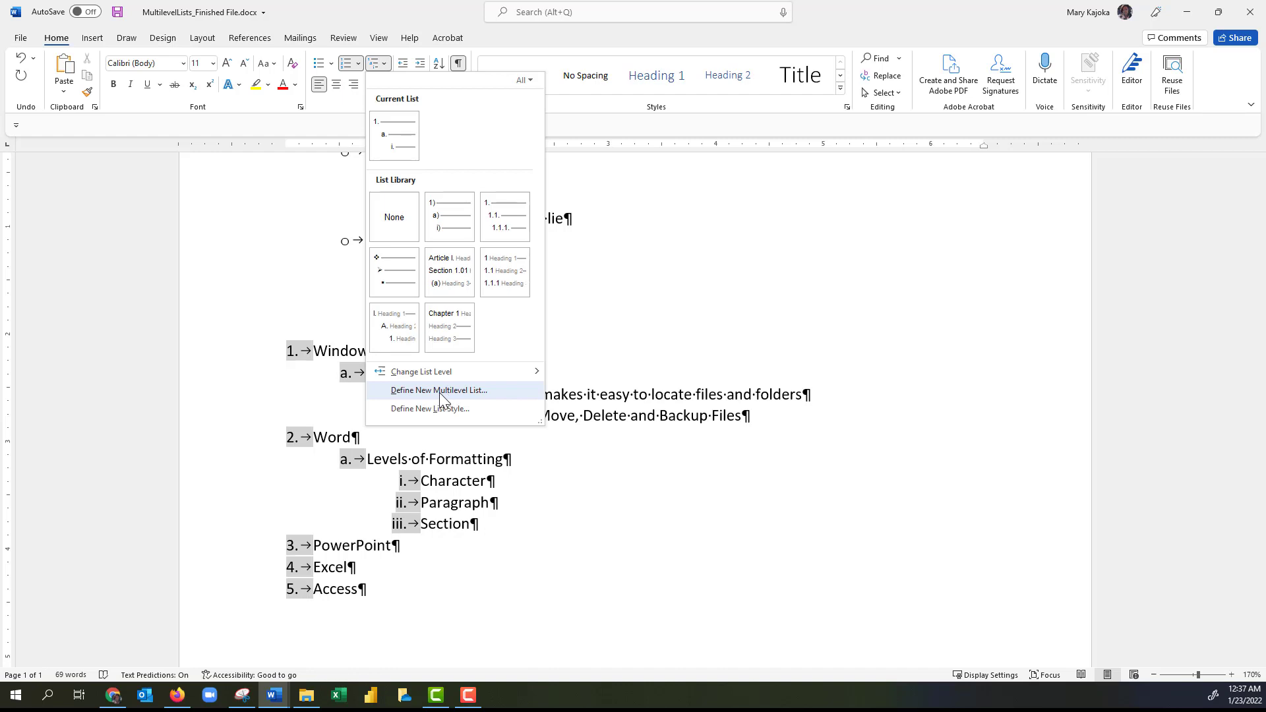
left_click(441, 394)
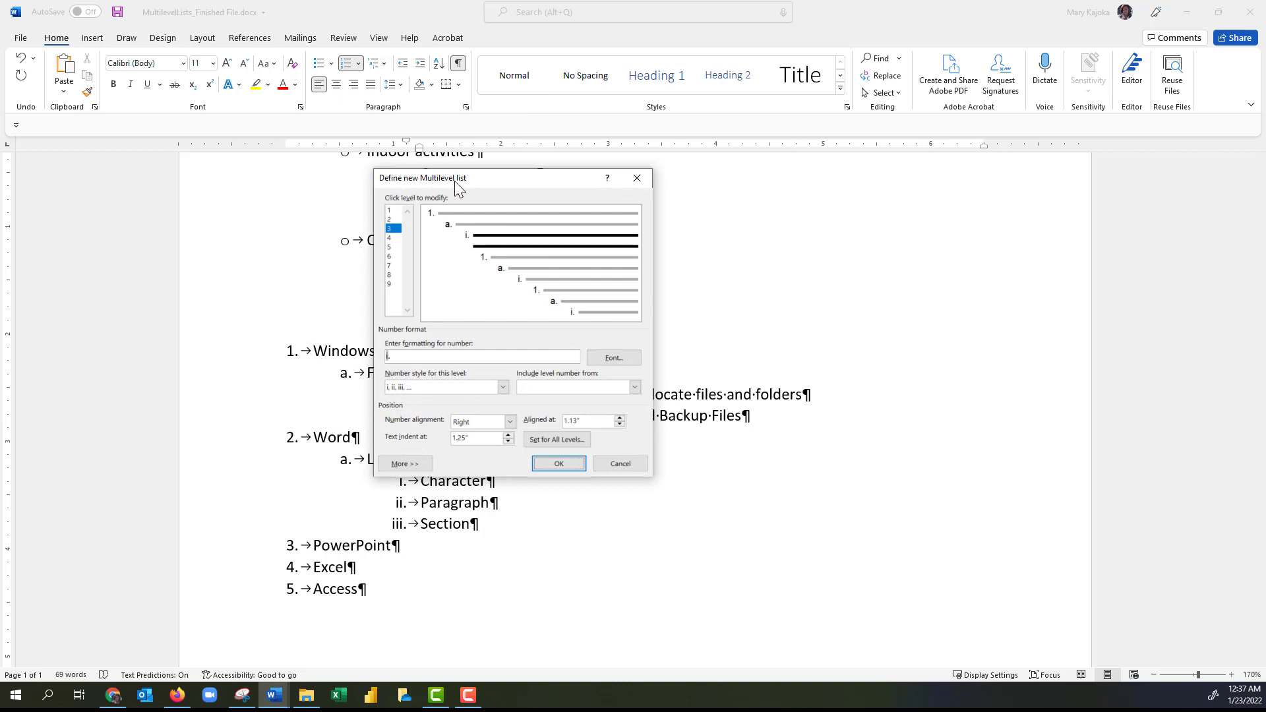
left_click(390, 210)
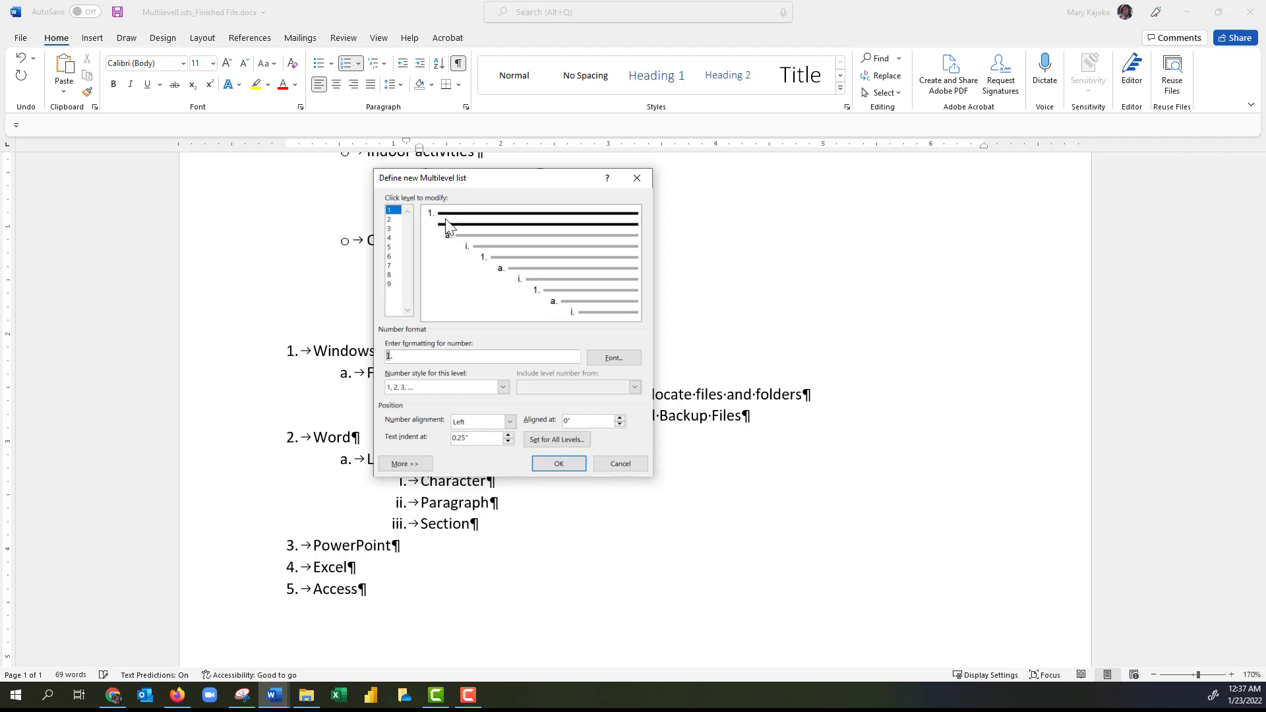
left_click(391, 220)
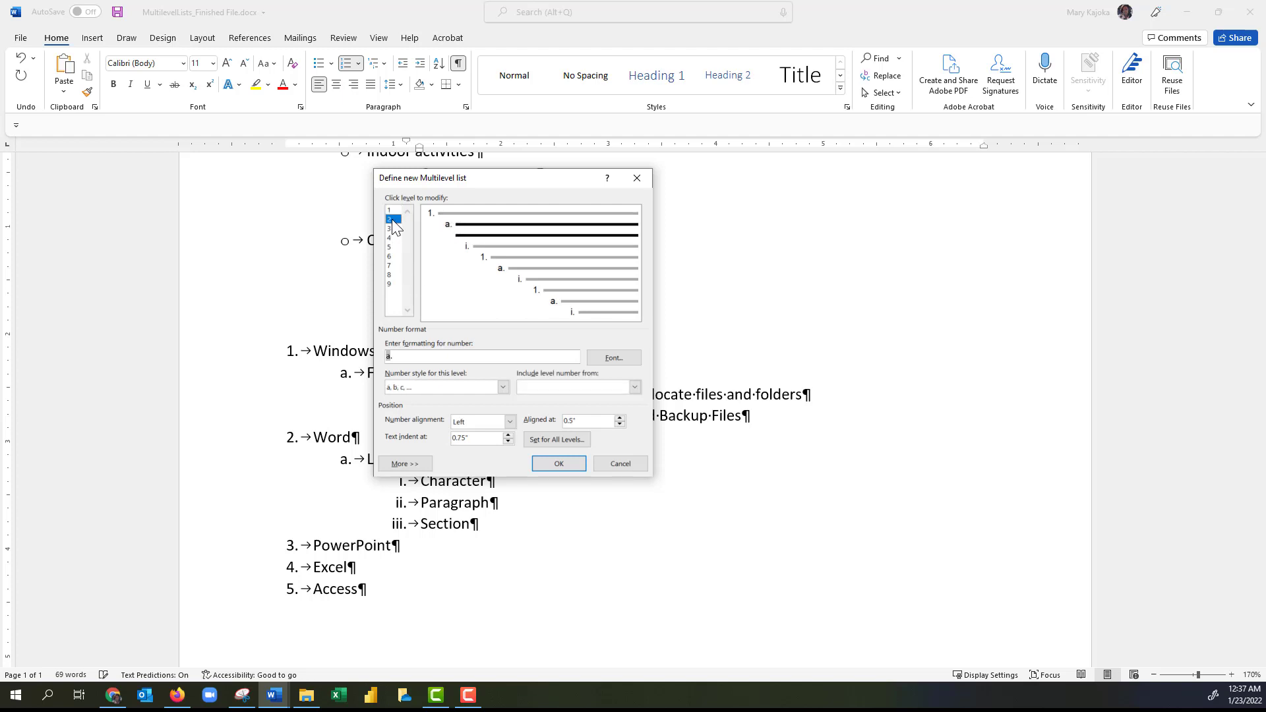
left_click(501, 386)
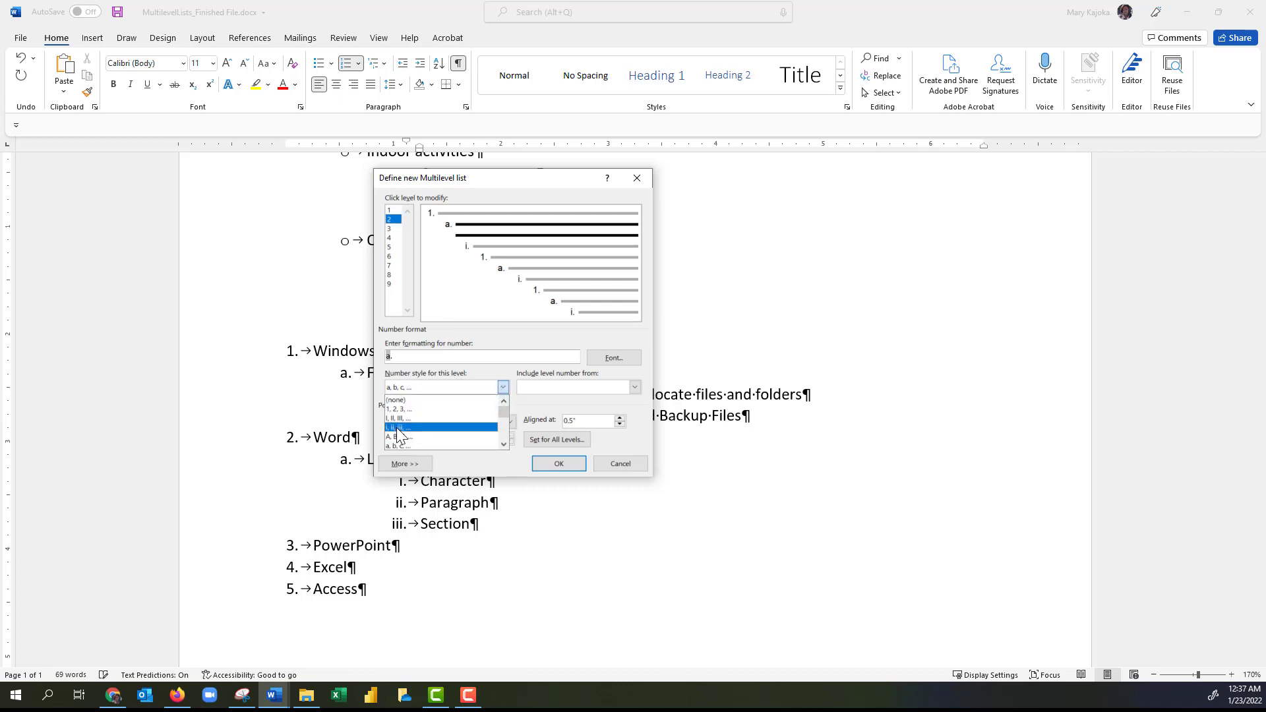
left_click(398, 427)
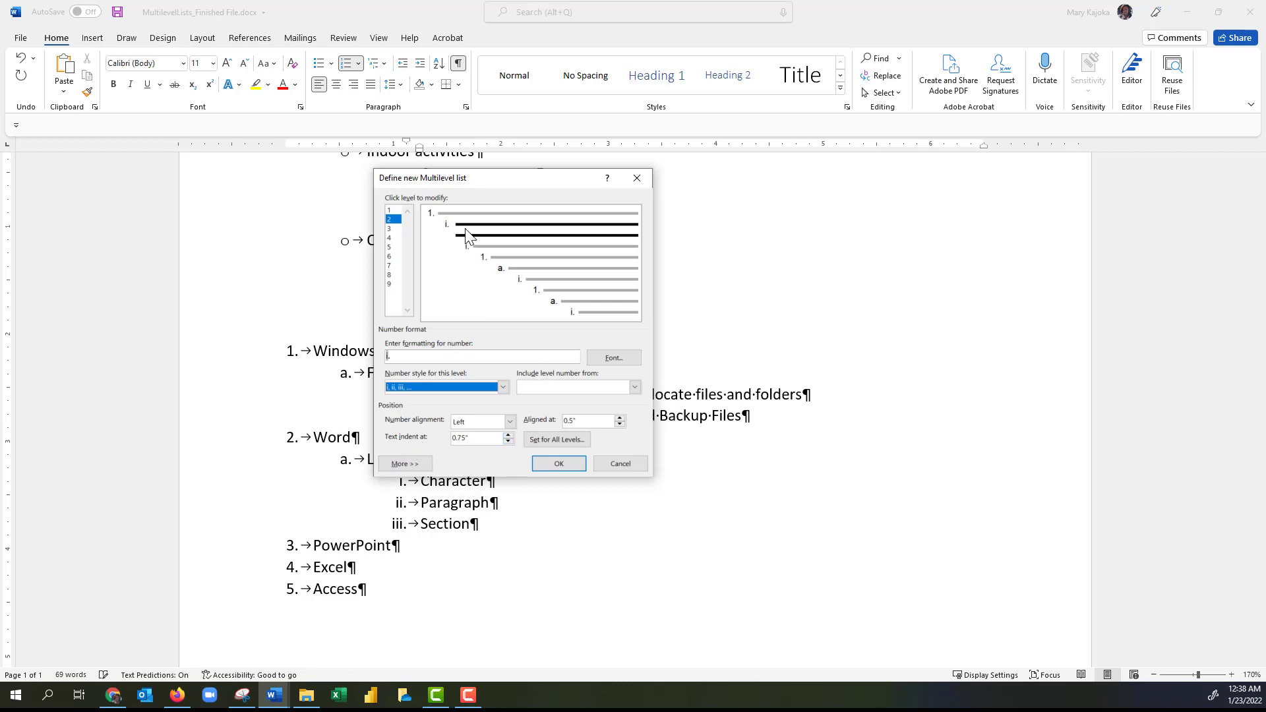
Try a text indent of 1" for level 2 and restore the original indent.
left_click(509, 435)
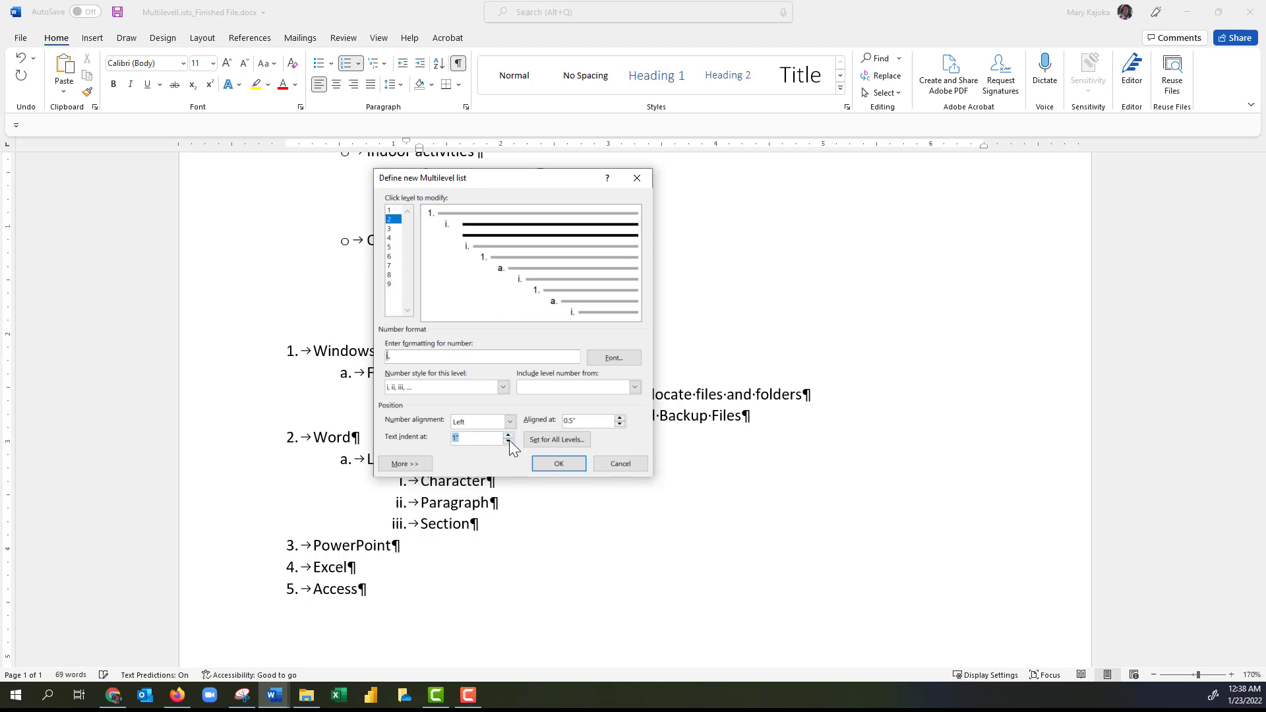
left_click(508, 442)
left_click(508, 441)
left_click(509, 442)
left_click(508, 442)
left_click(508, 442)
Set level 3's number style to a, b, c and level 4's number format to "1).".
left_click(390, 228)
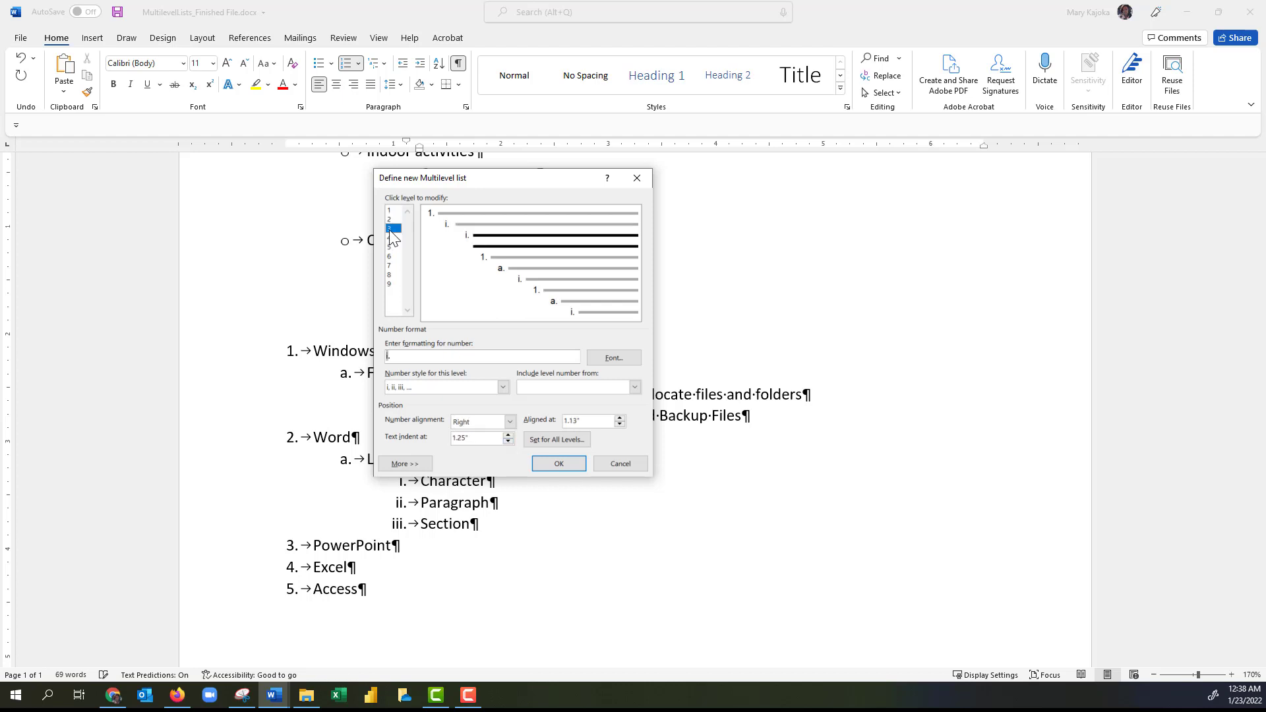
left_click(501, 387)
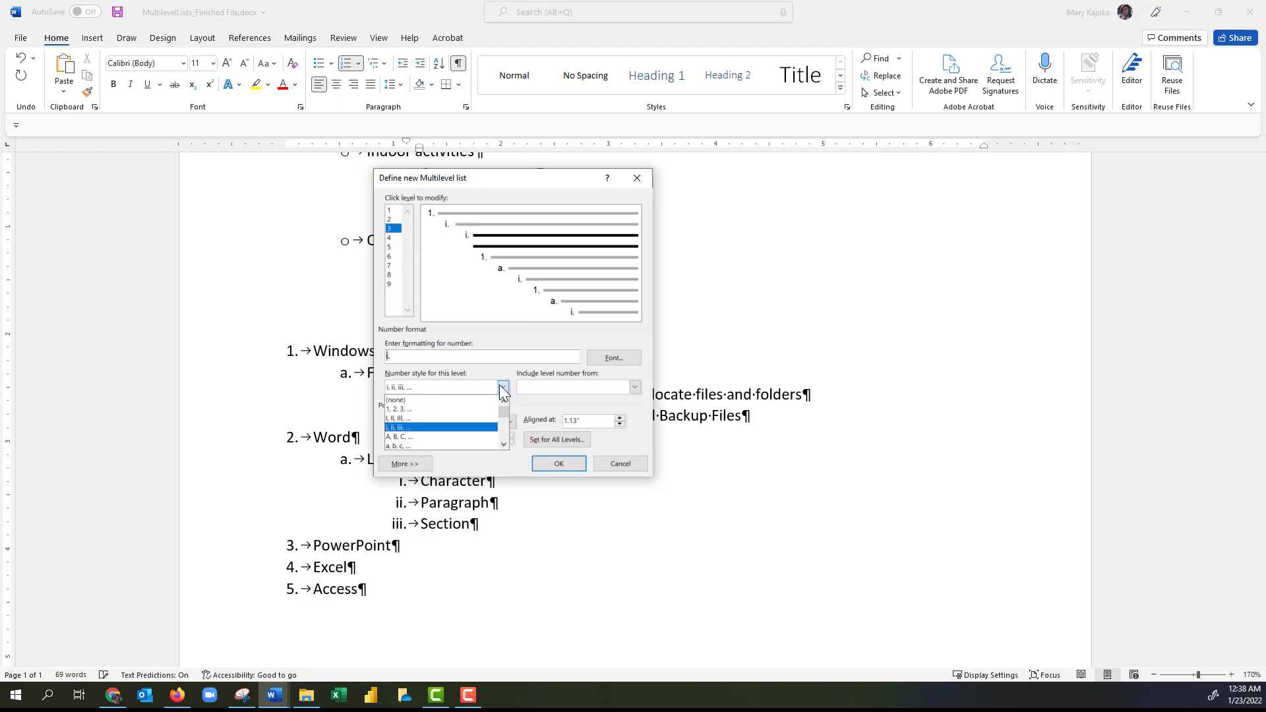
left_click(414, 446)
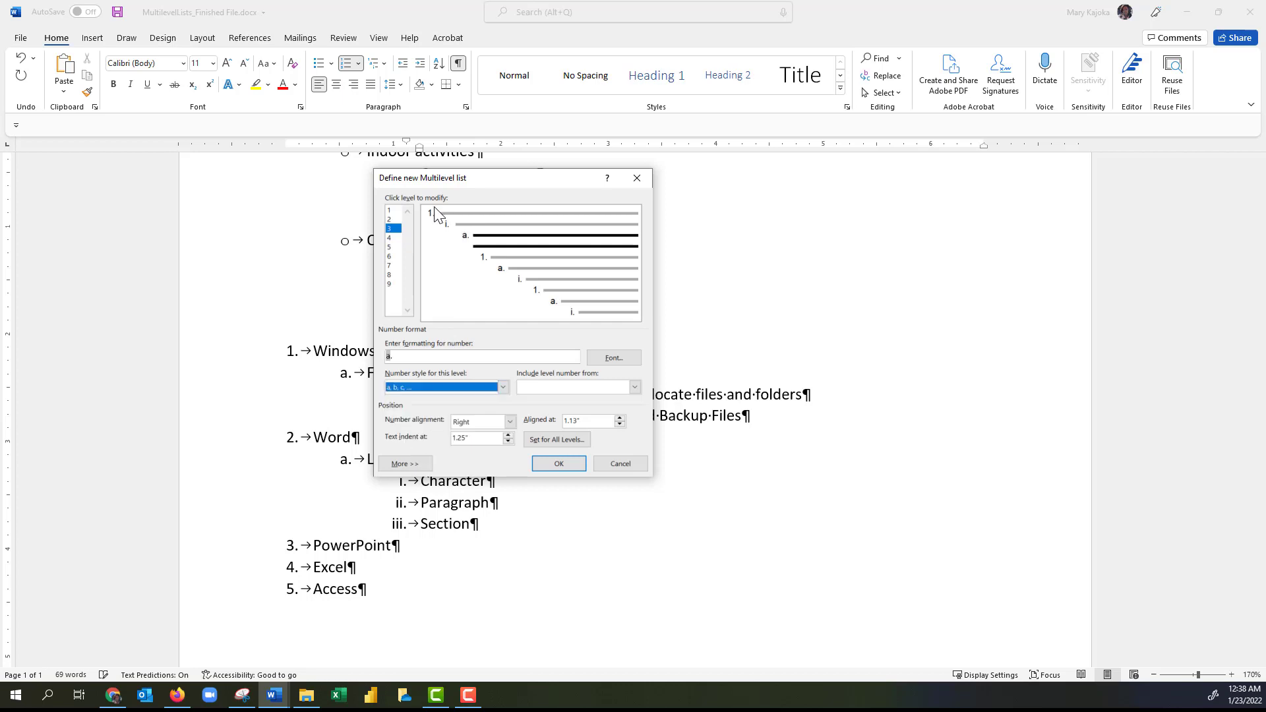
left_click(392, 238)
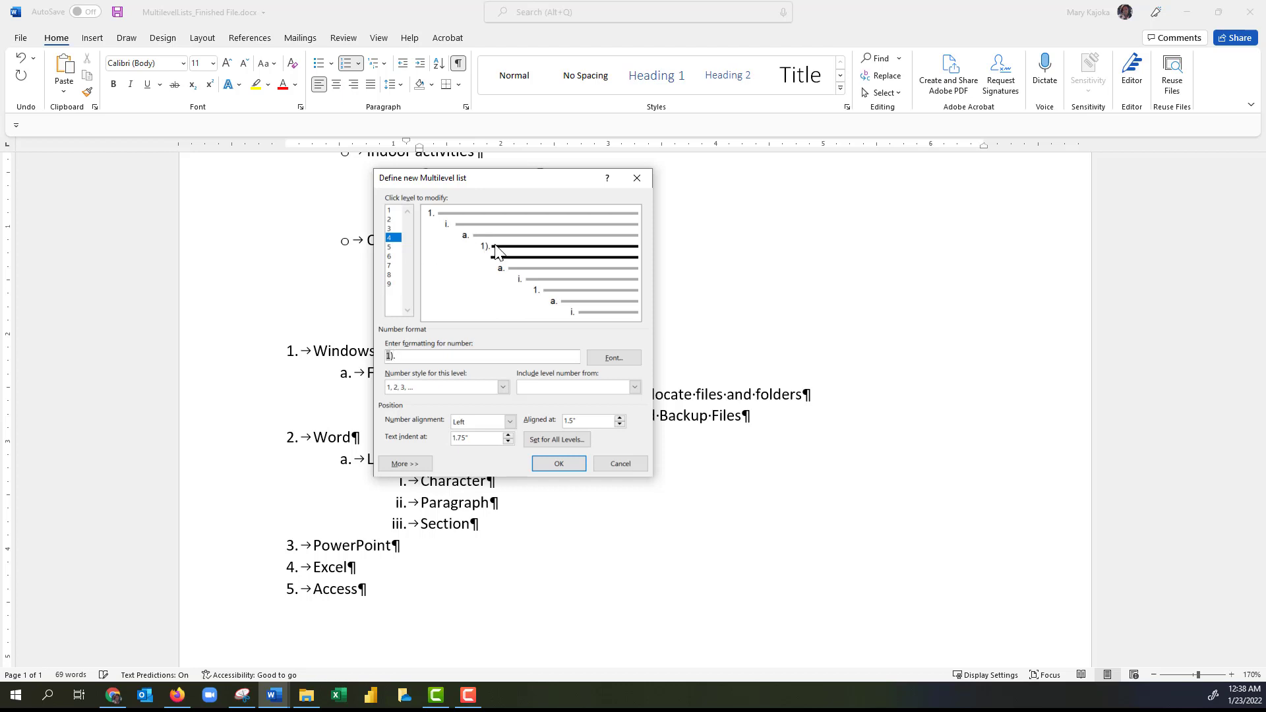
Set level 5's number style to i, ii, iii and its number format to "i).".
left_click(390, 247)
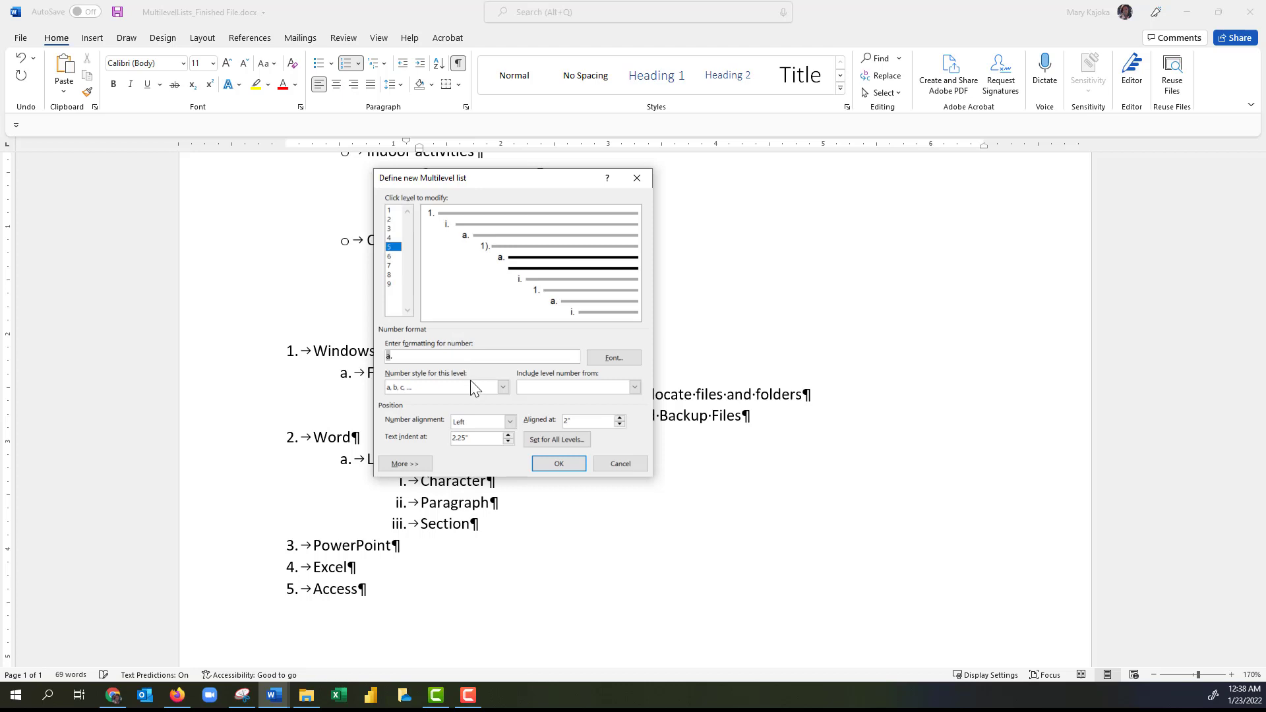
left_click(501, 387)
left_click(422, 412)
left_click(389, 358)
Set level 6's number style to a, b, c and its number format to "a).".
left_click(389, 257)
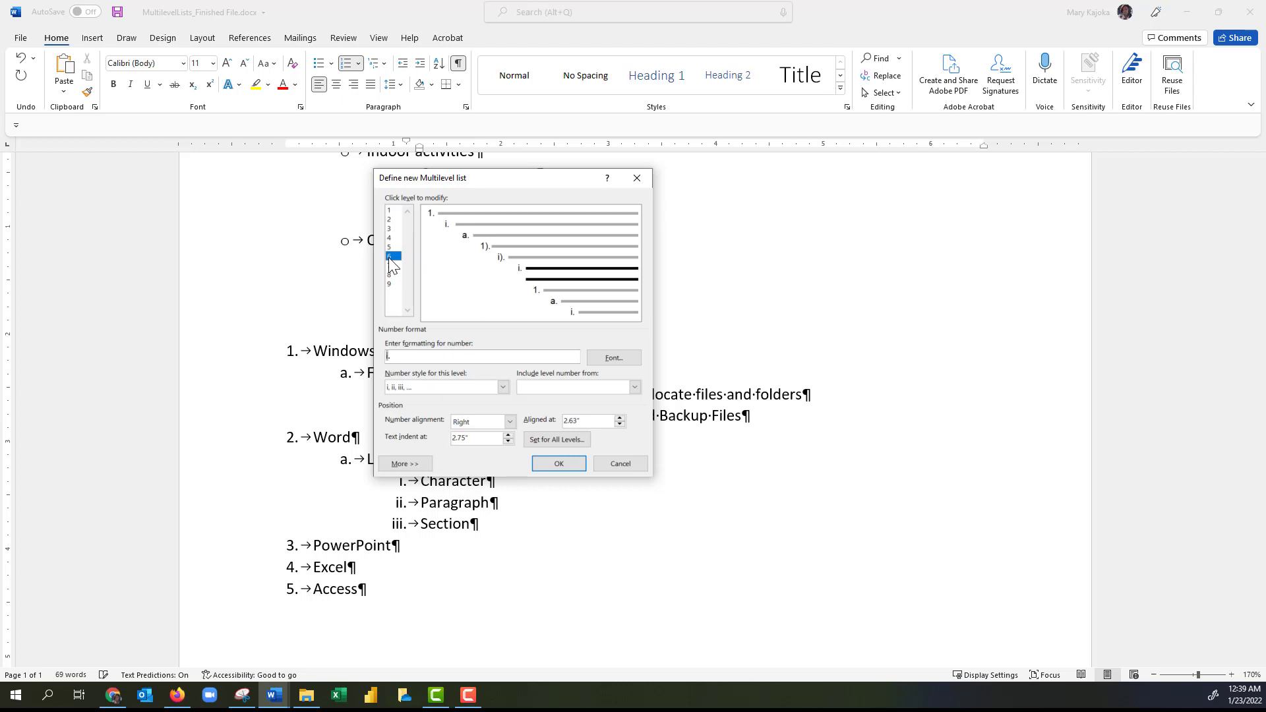
left_click(502, 387)
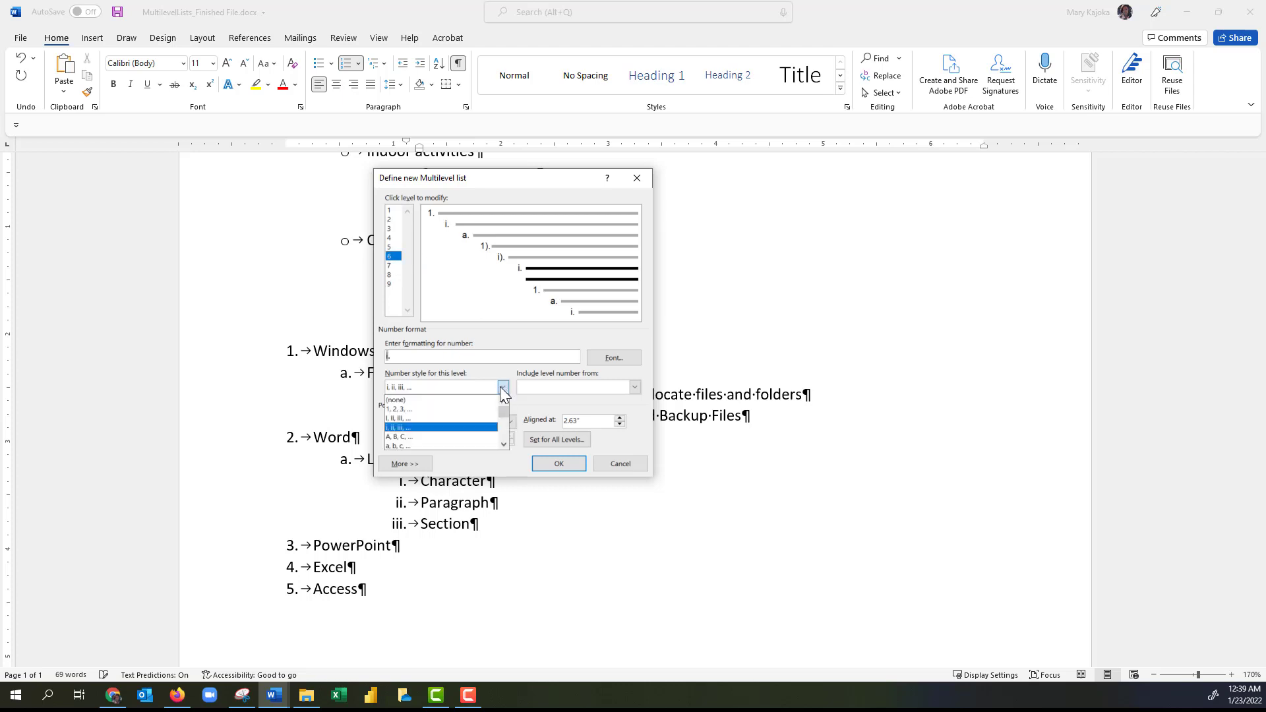
left_click(428, 447)
left_click(391, 356)
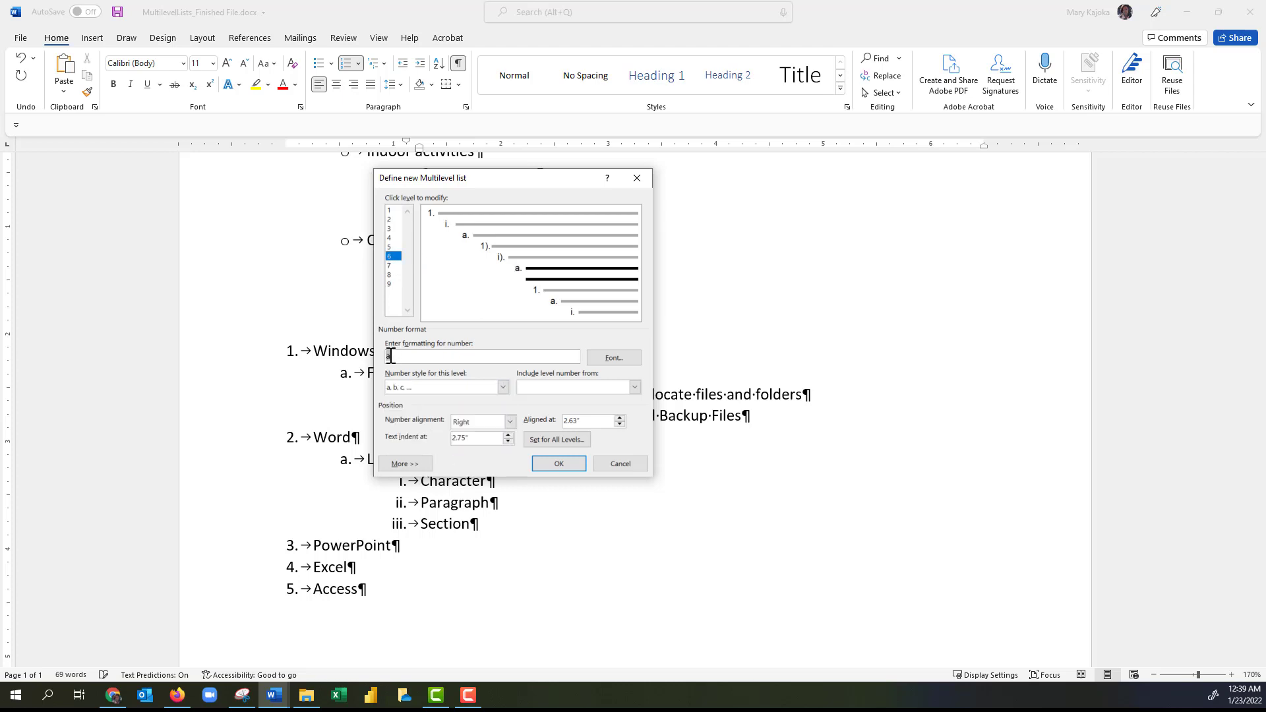
type(")")
key("BackSpace")
key("Right")
type(")")
Set level 8's number style to i, ii, iii and level 9's to a, b, c, and apply the multilevel list definition.
left_click(390, 266)
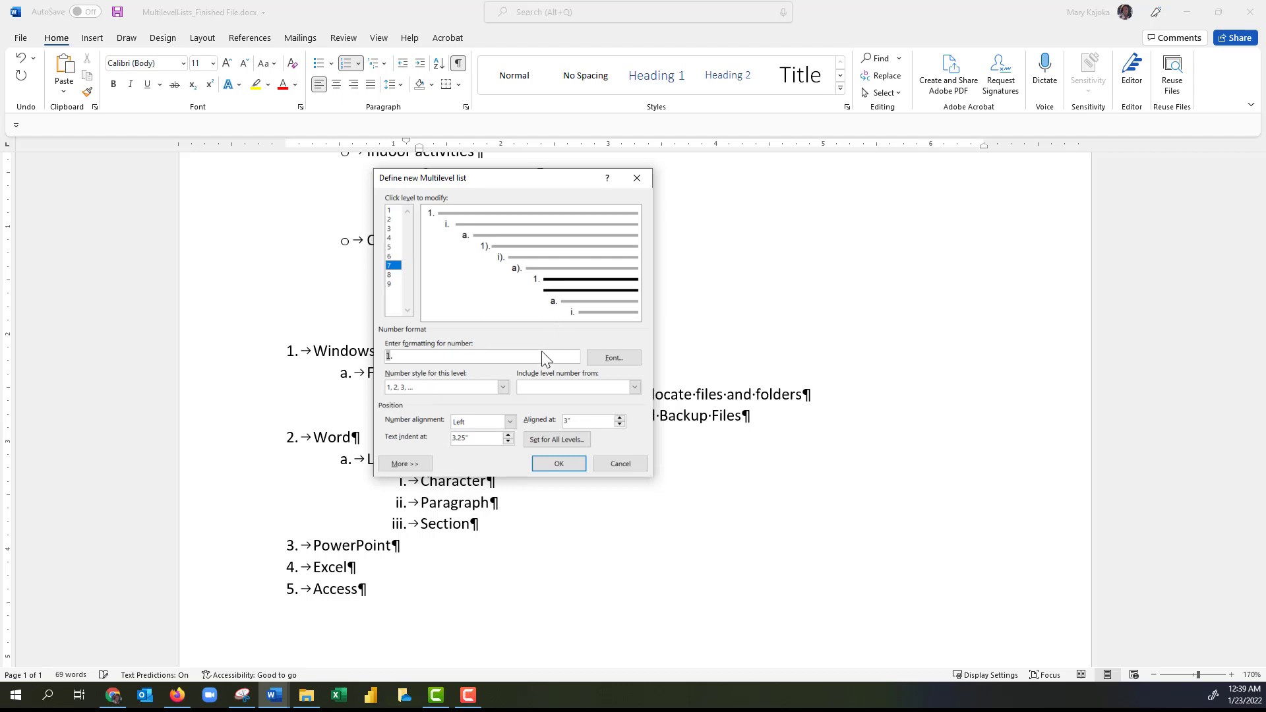
left_click(392, 275)
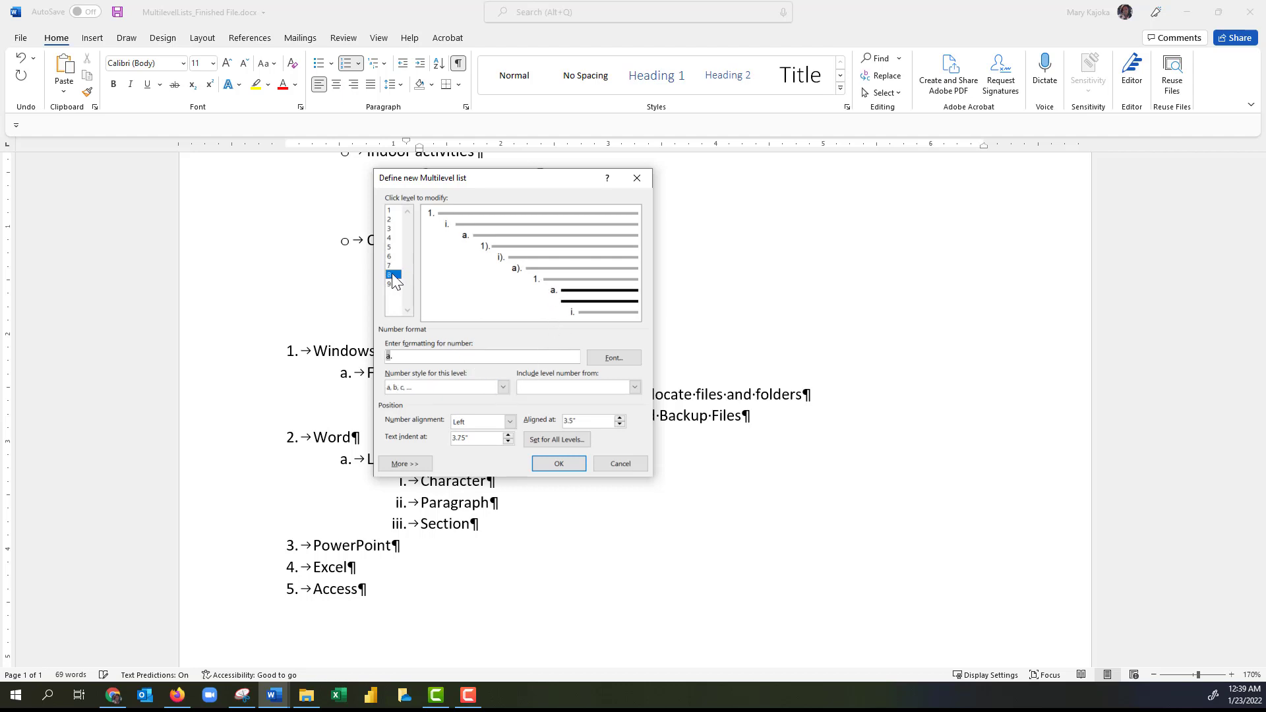
left_click(504, 387)
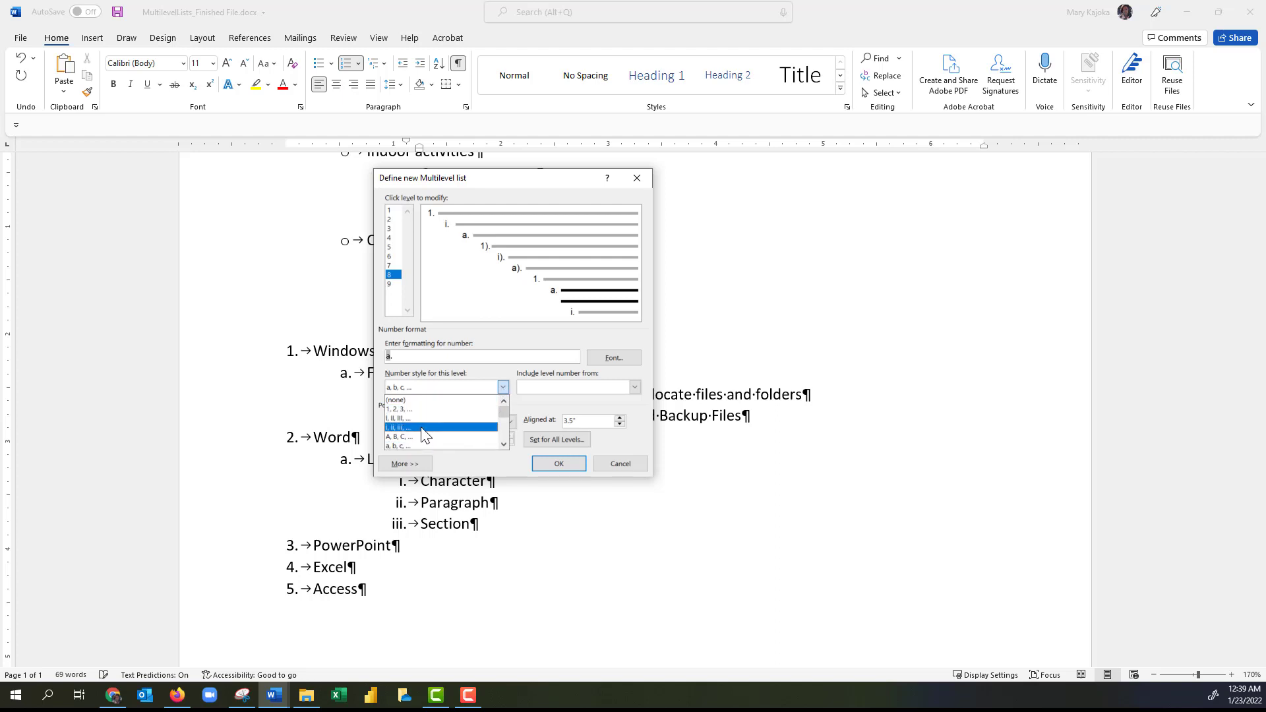
left_click(399, 427)
left_click(393, 284)
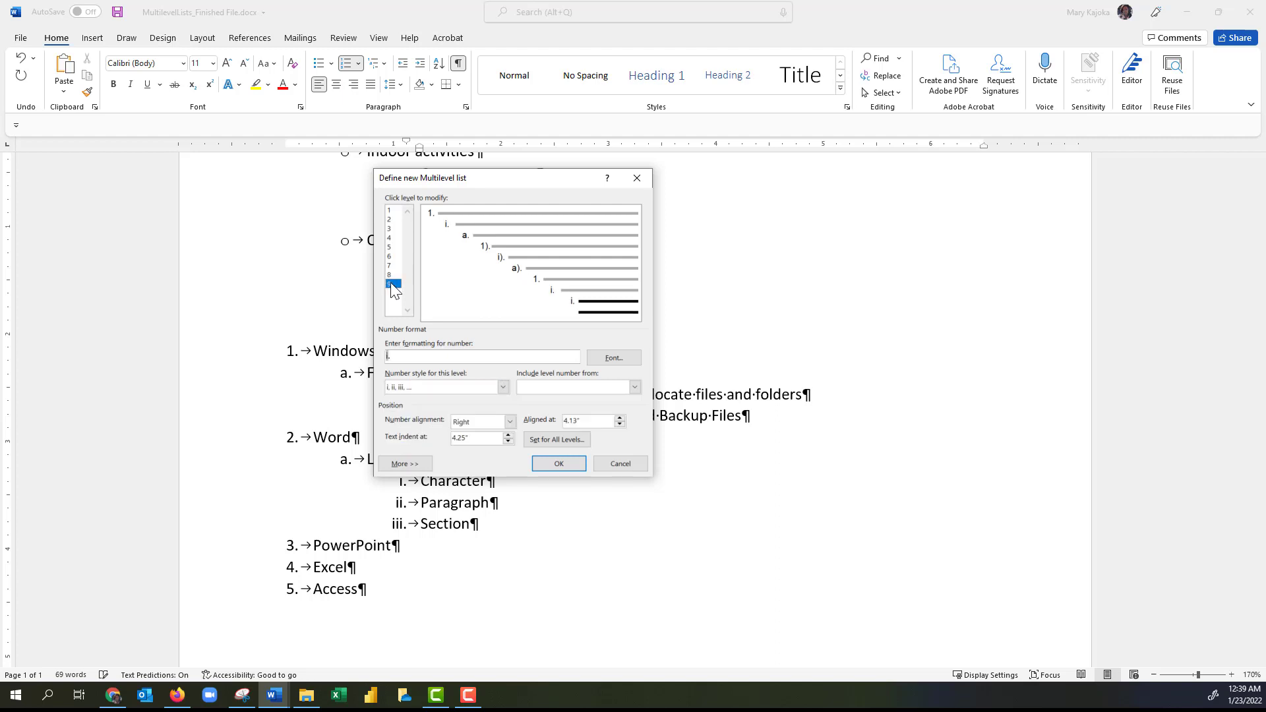
left_click(503, 387)
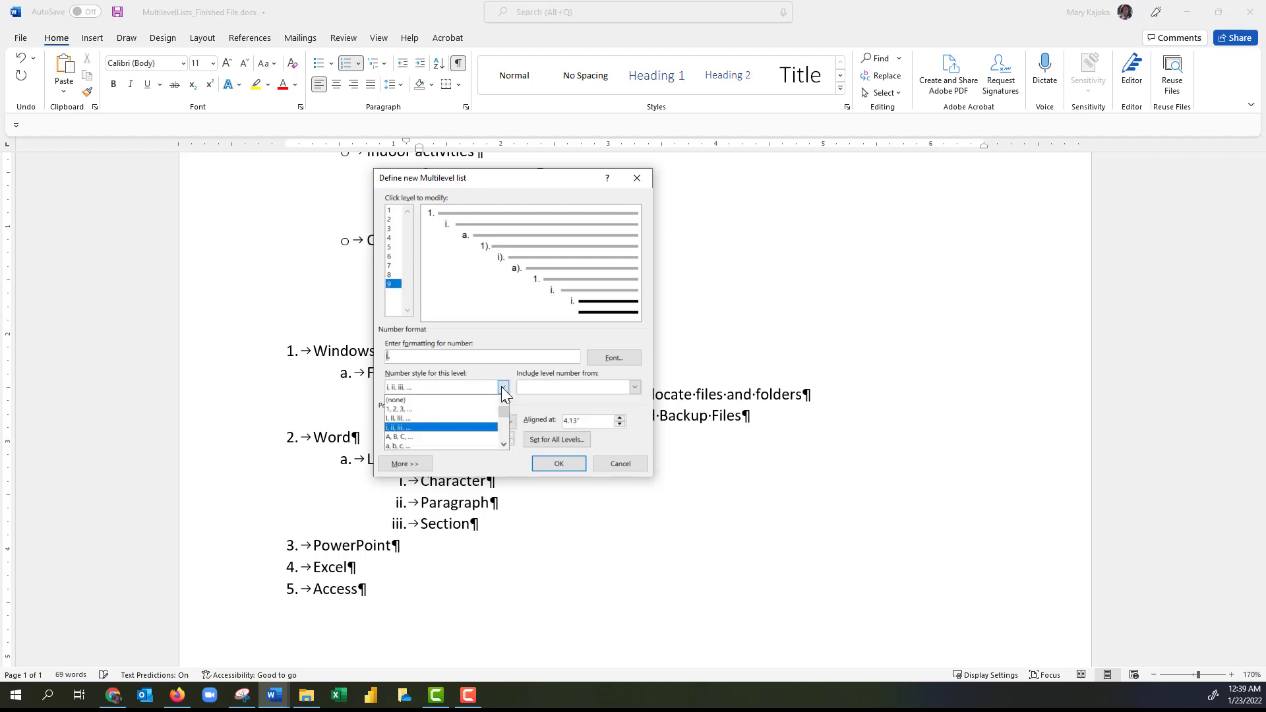
left_click(425, 446)
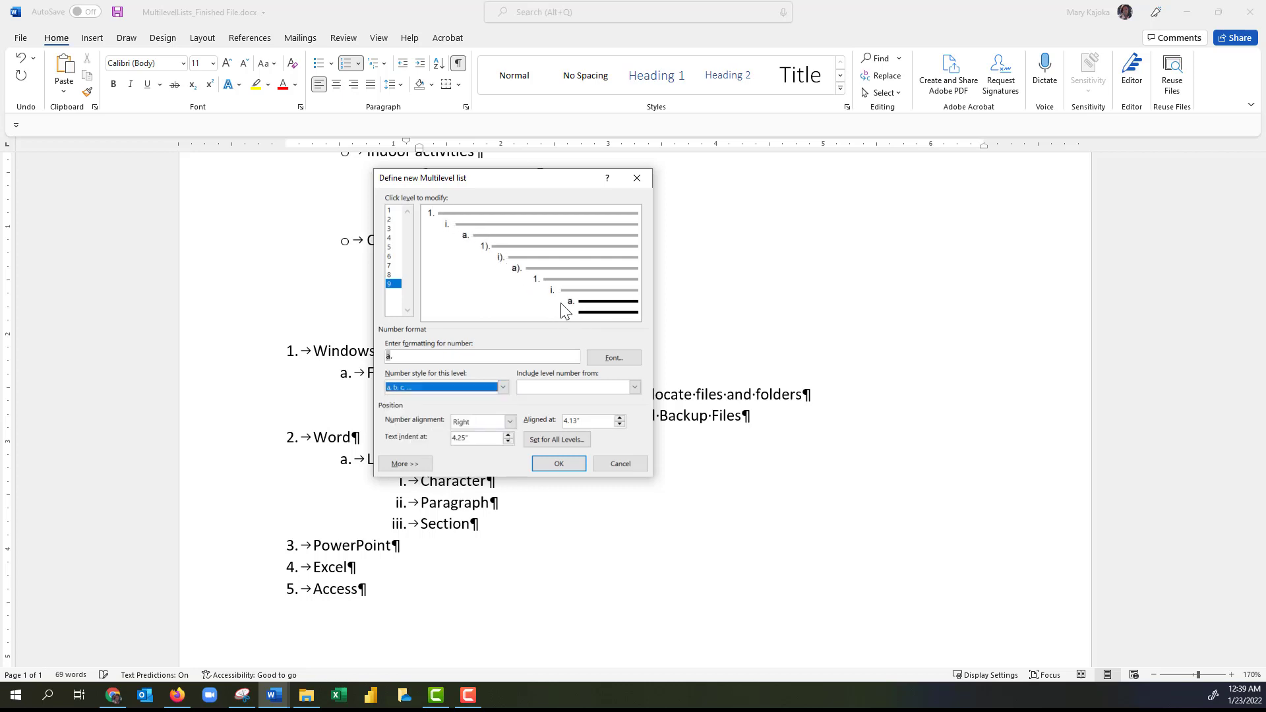
left_click(552, 462)
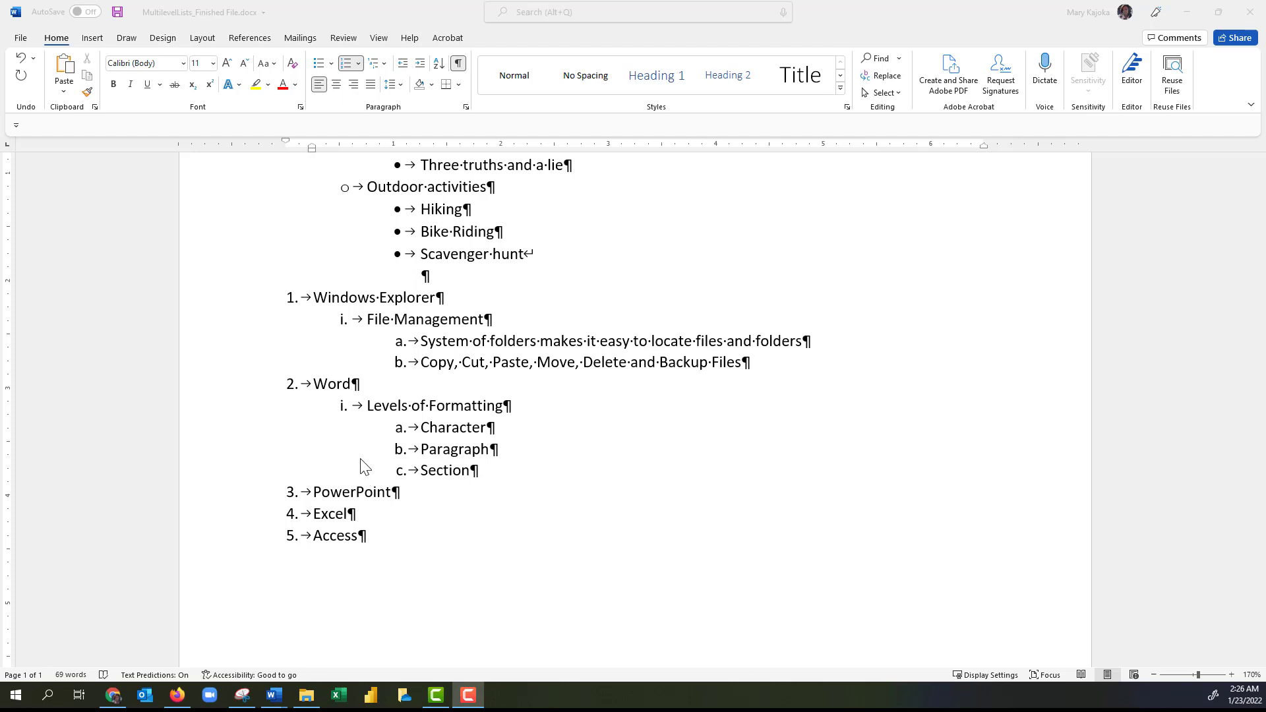
End the numbered list after "Access" and add the unnumbered line "Types of different Certificates offered at Highline".
left_click(361, 535)
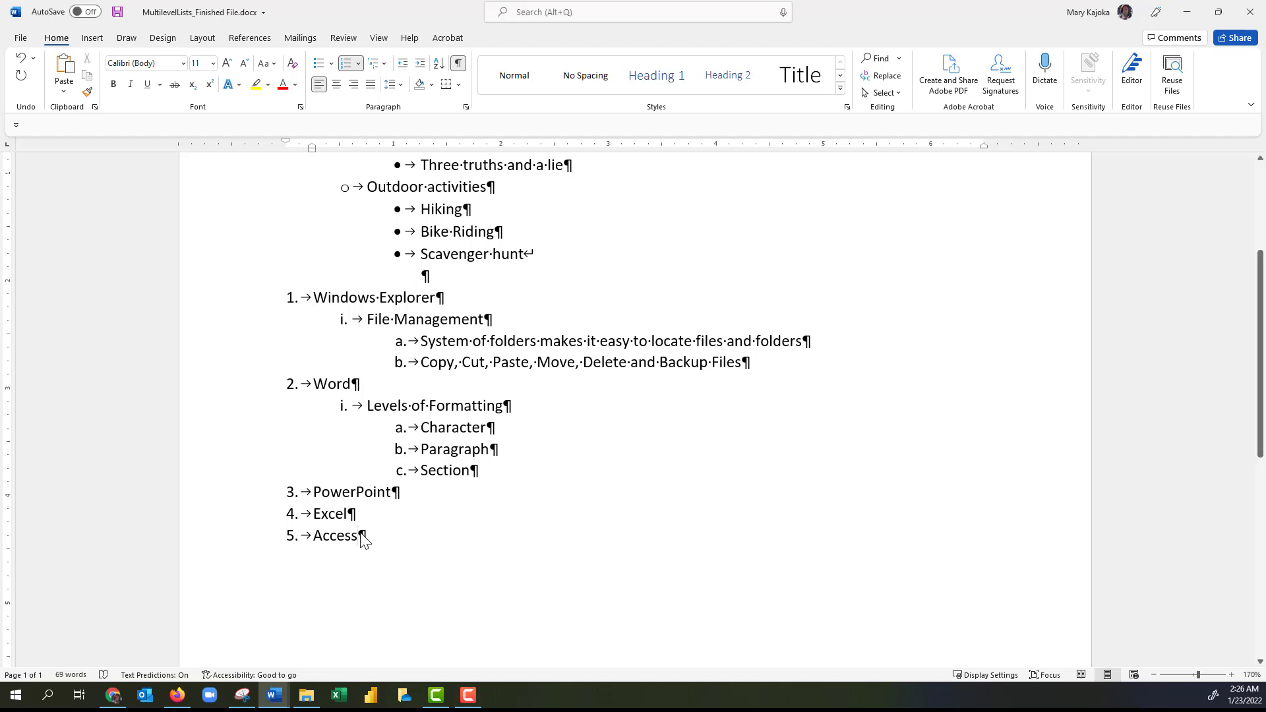
key("Return")
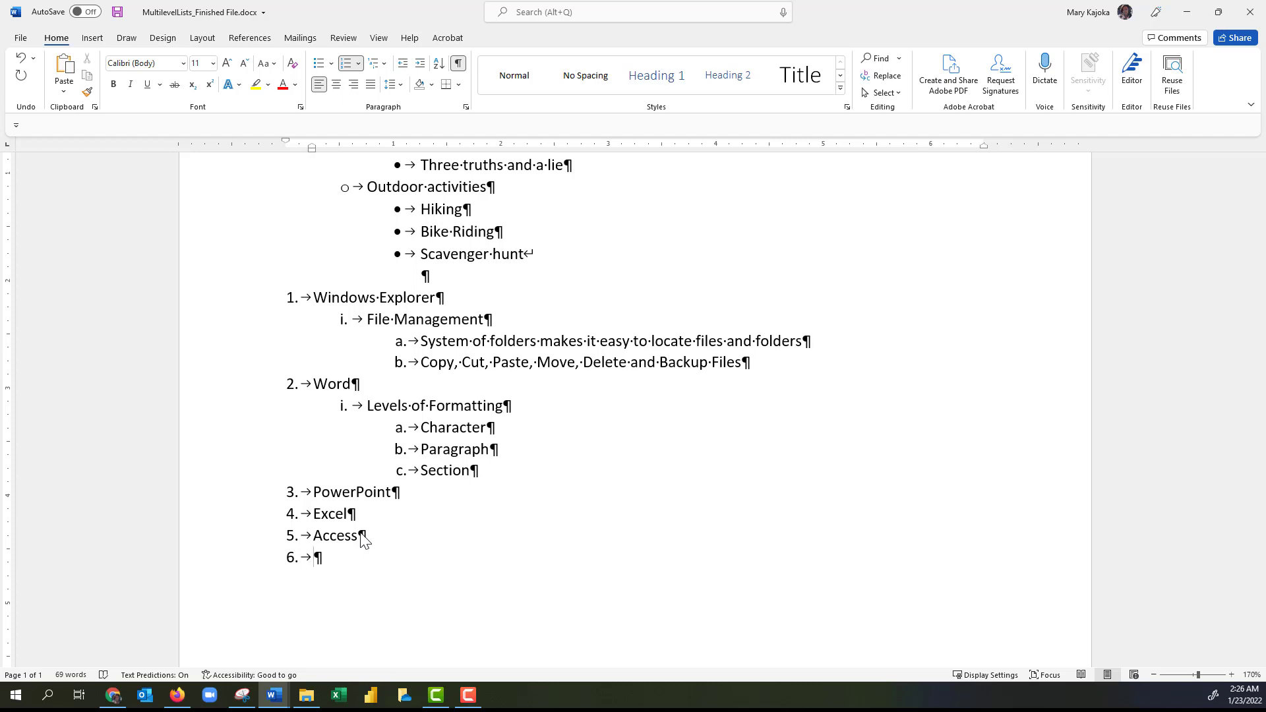
key("Return")
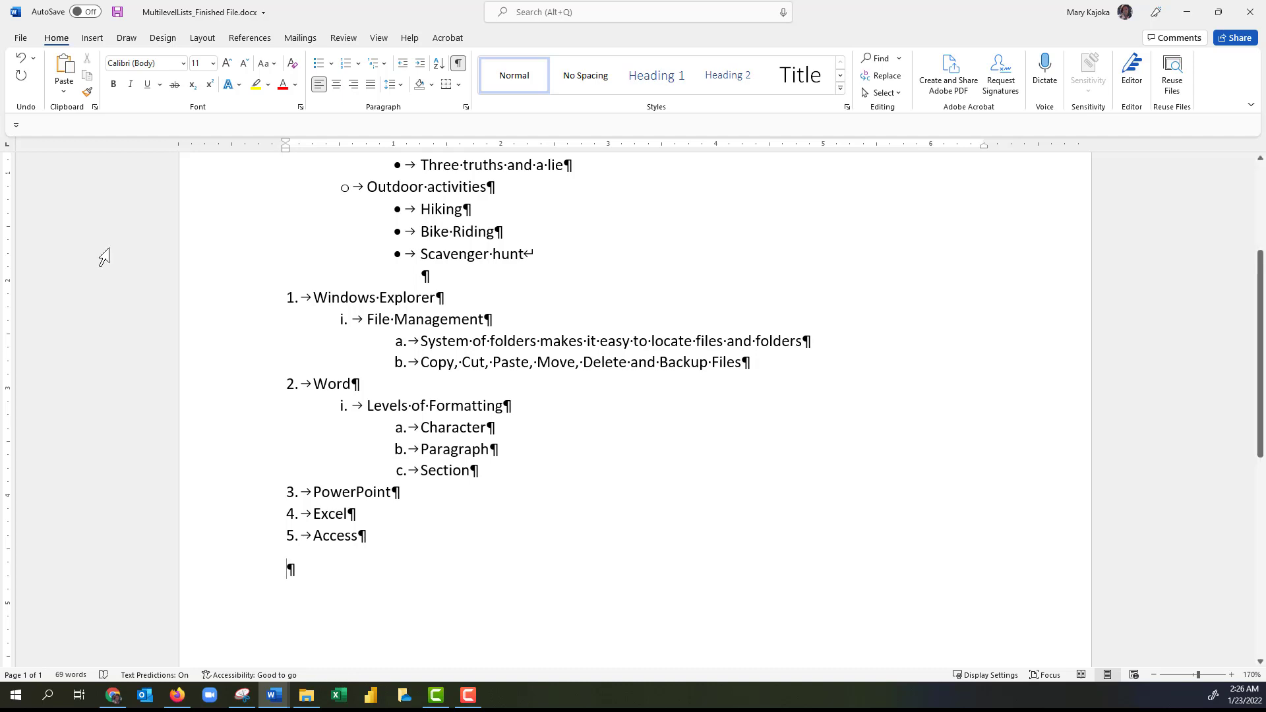
key("BackSpace")
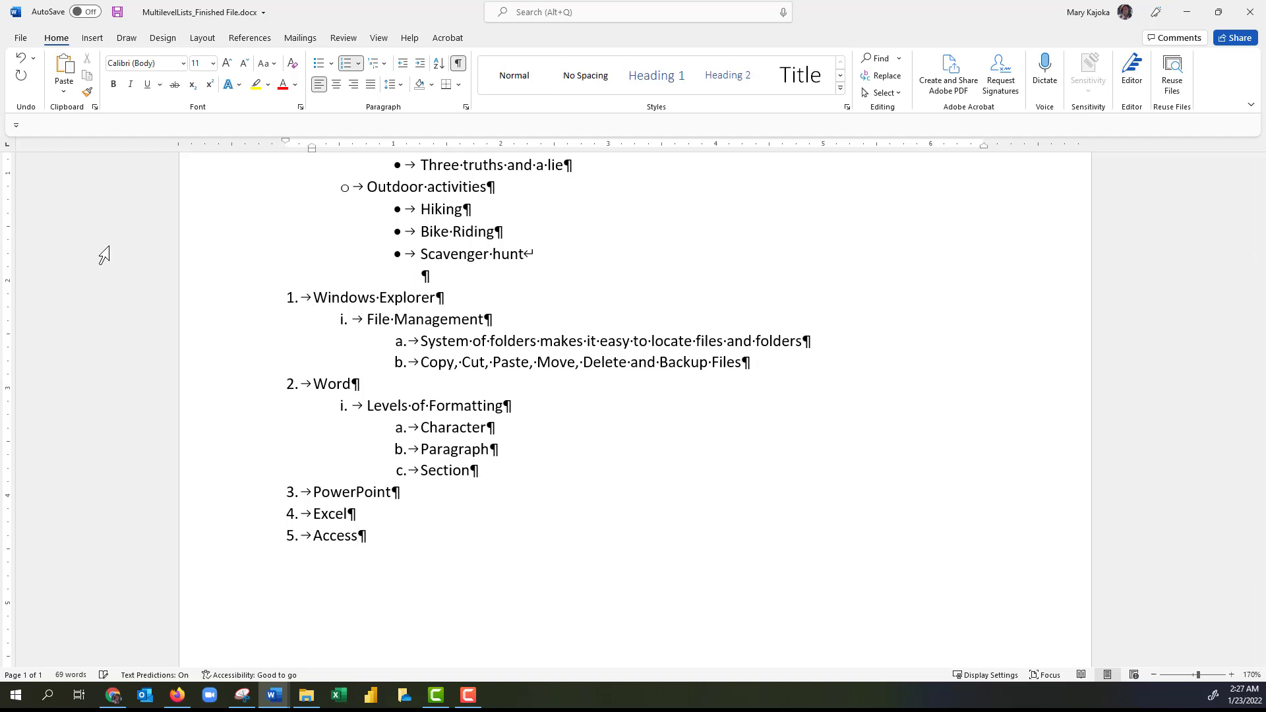
key("Return")
key("Return")
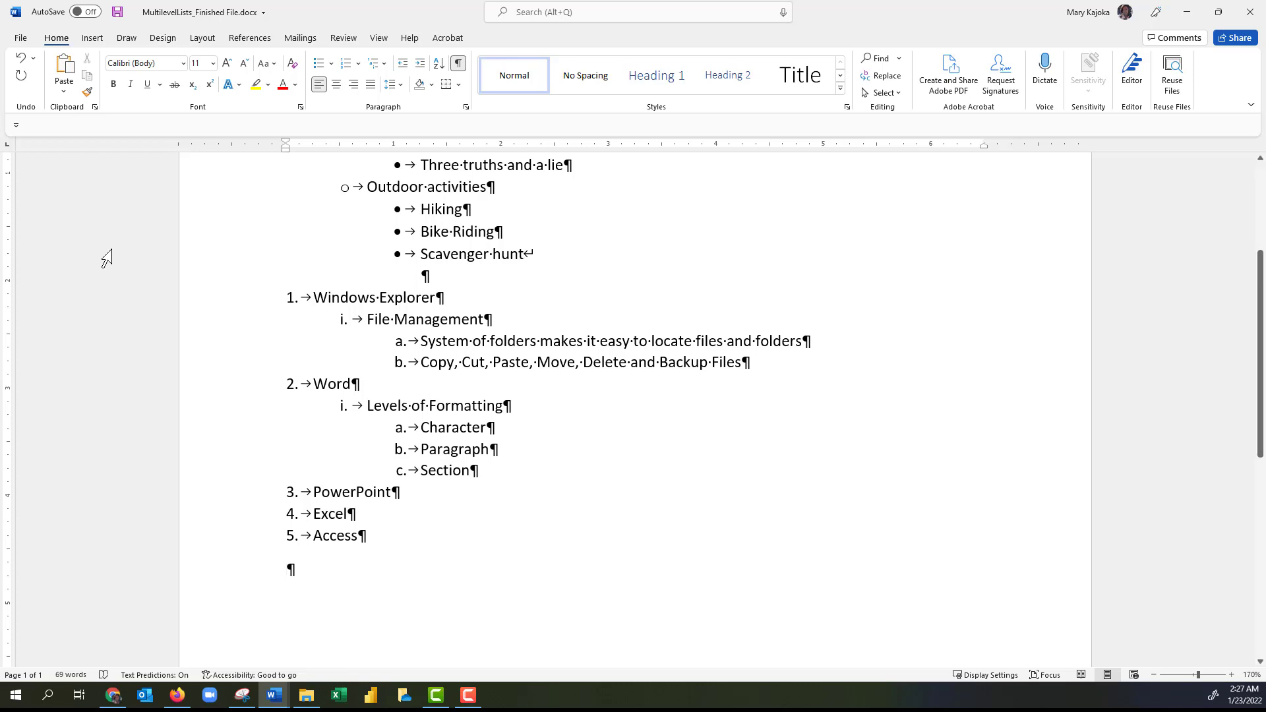
type("Types of different Certificates offered at Highline")
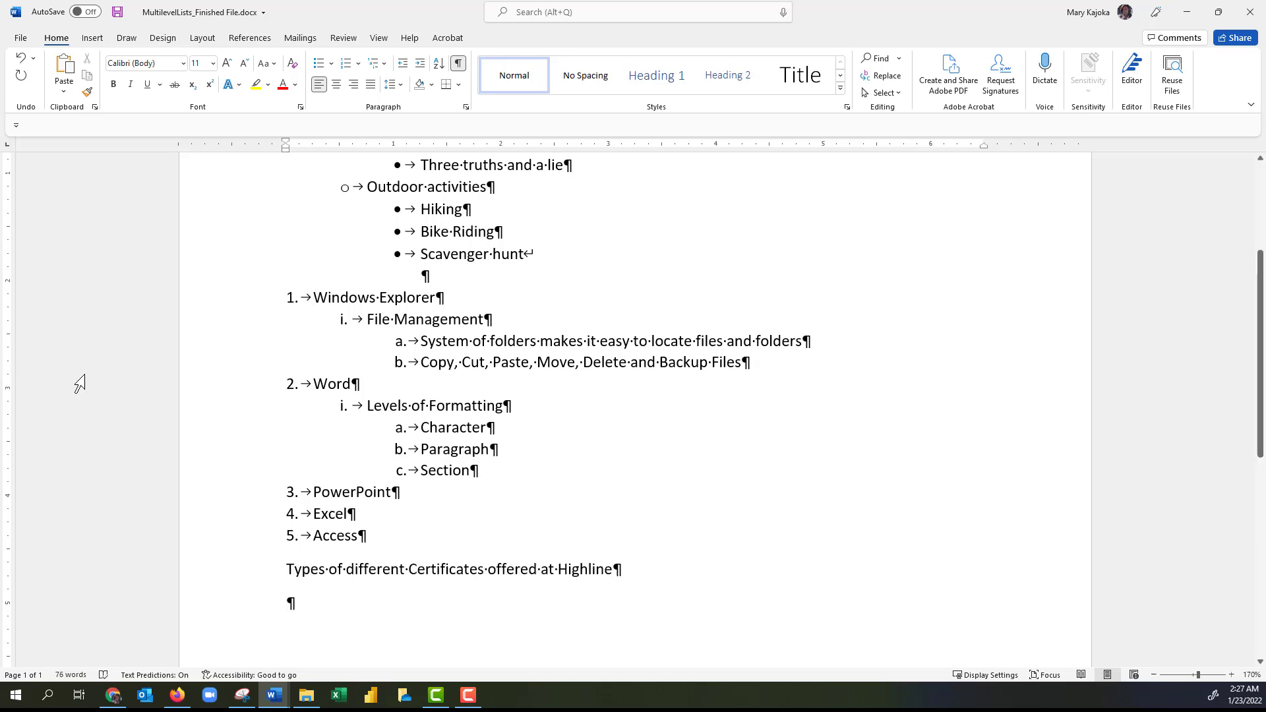
Number the blank line below the certificates heading, trying continued numbering from the previous list and restarting it at 1.
right_click(290, 602)
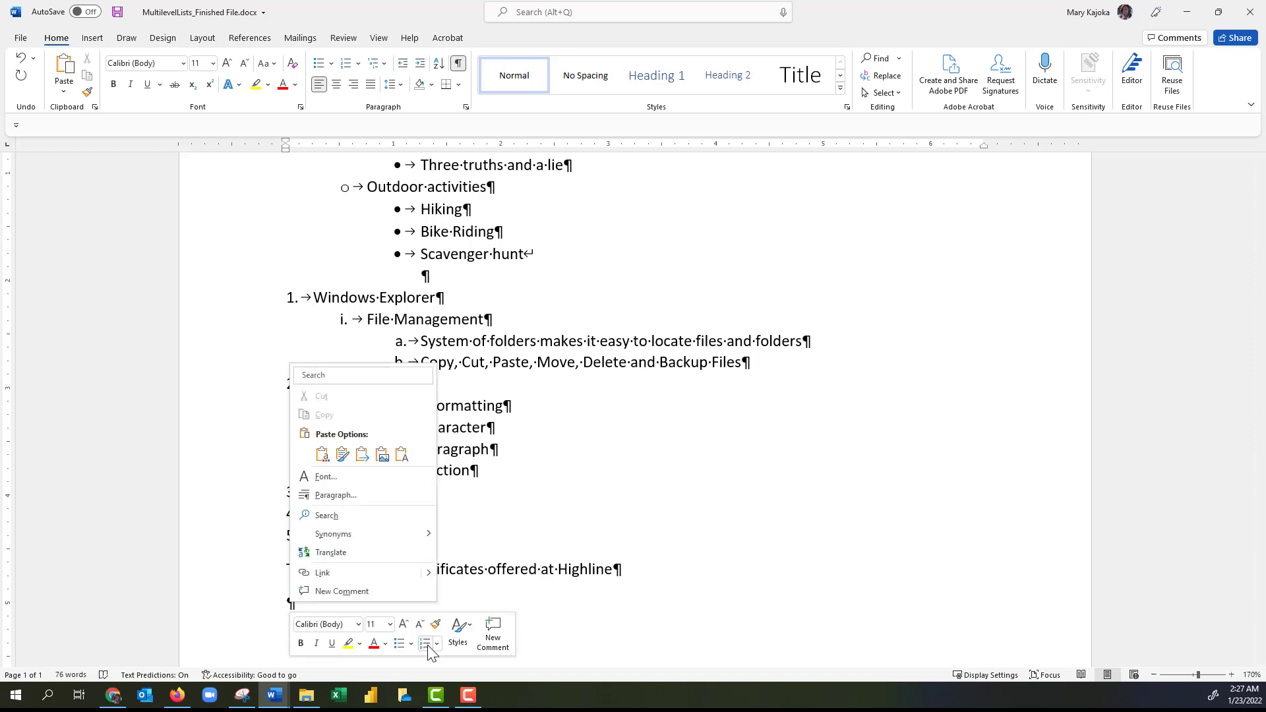
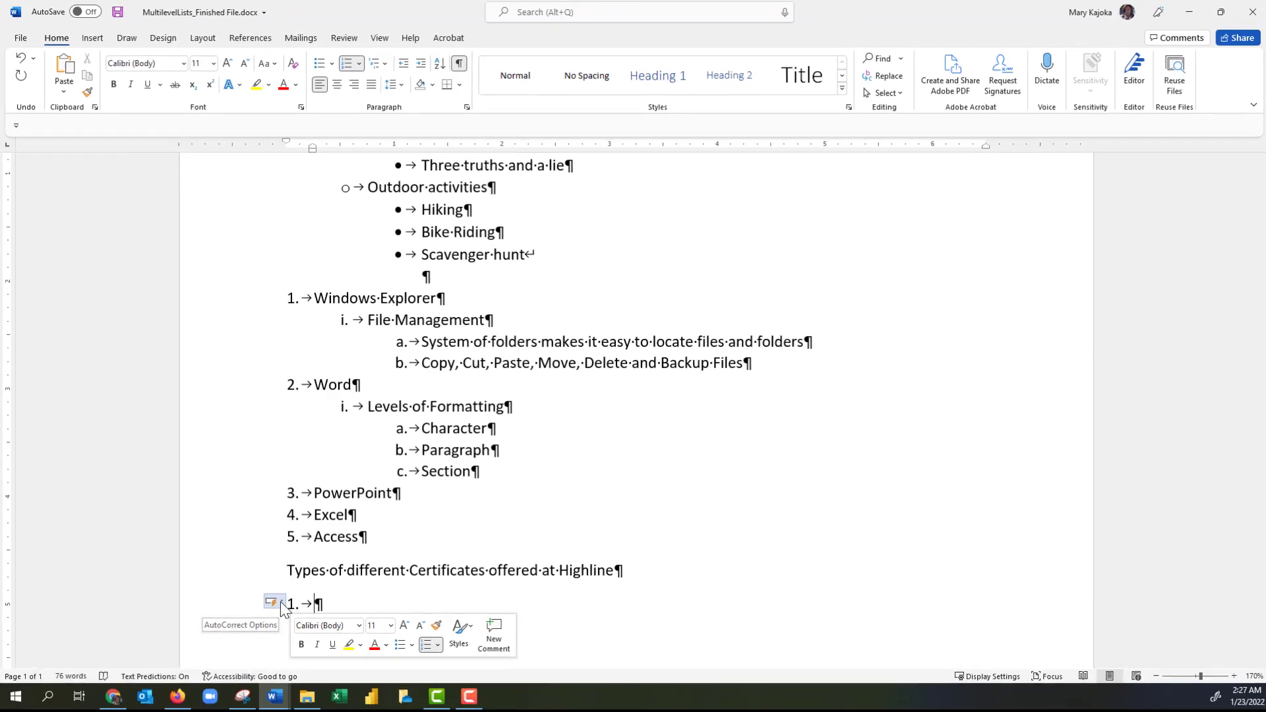
left_click(281, 601)
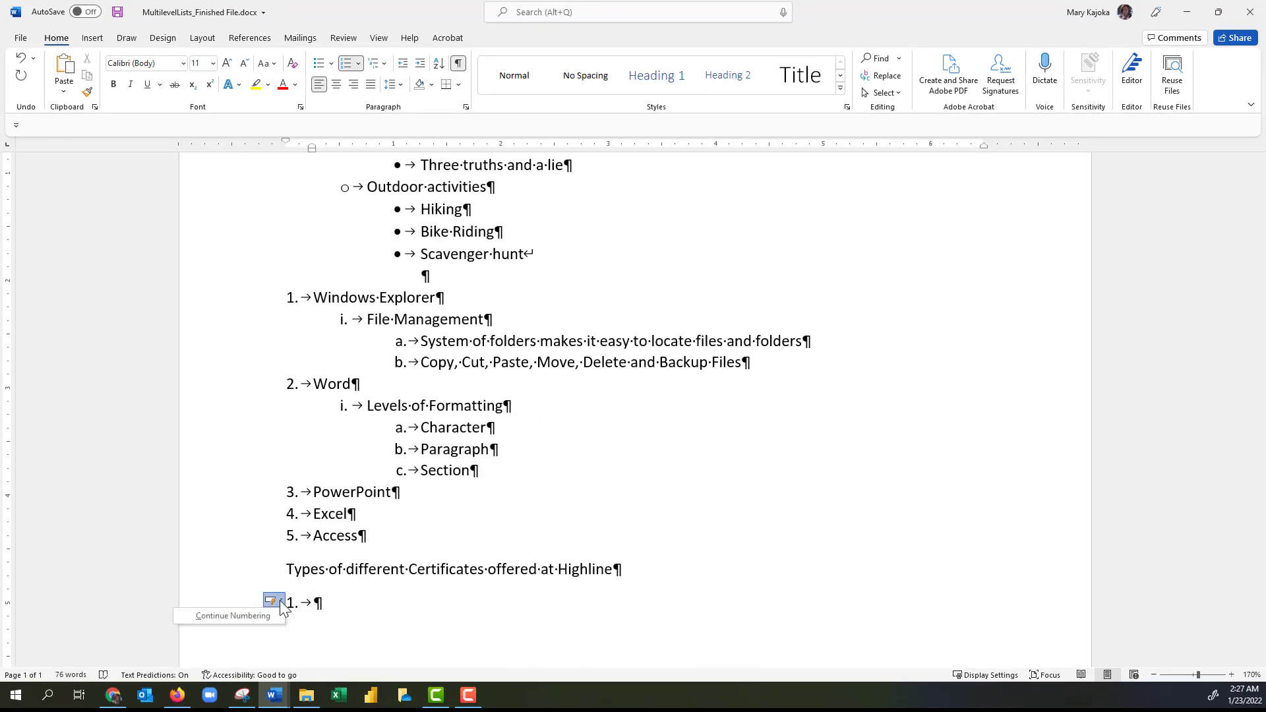
left_click(255, 615)
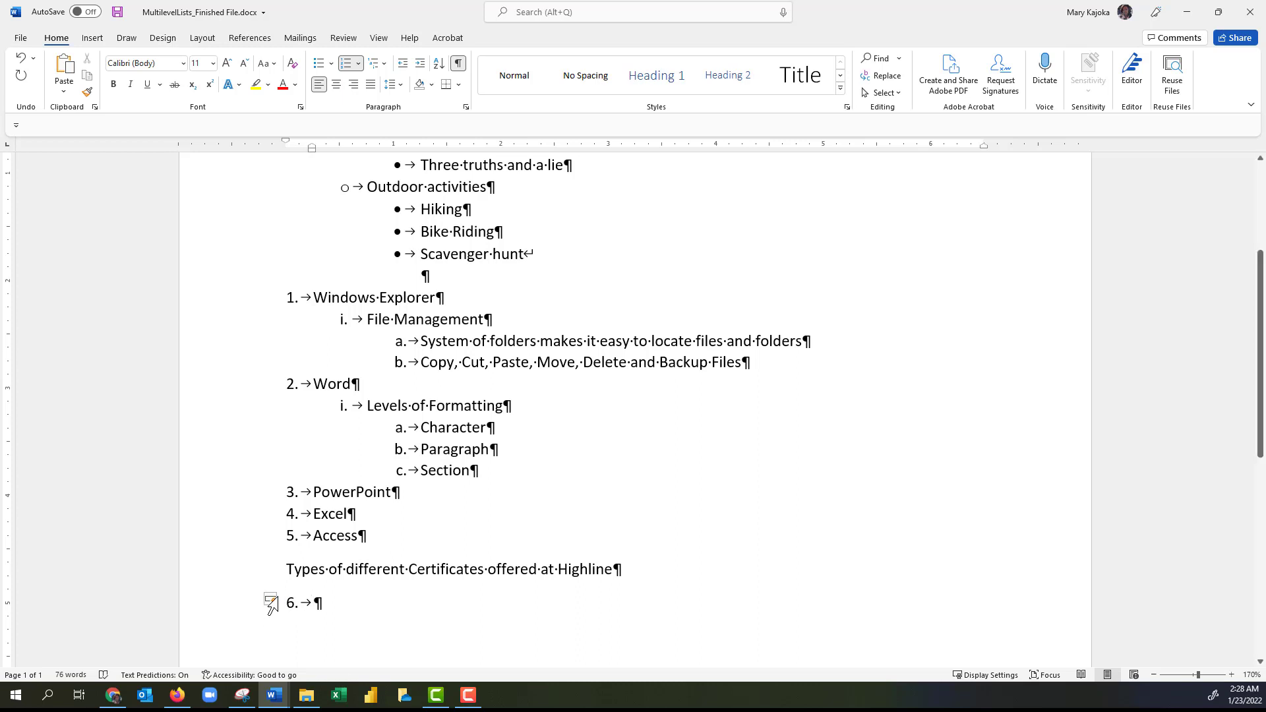
right_click(313, 602)
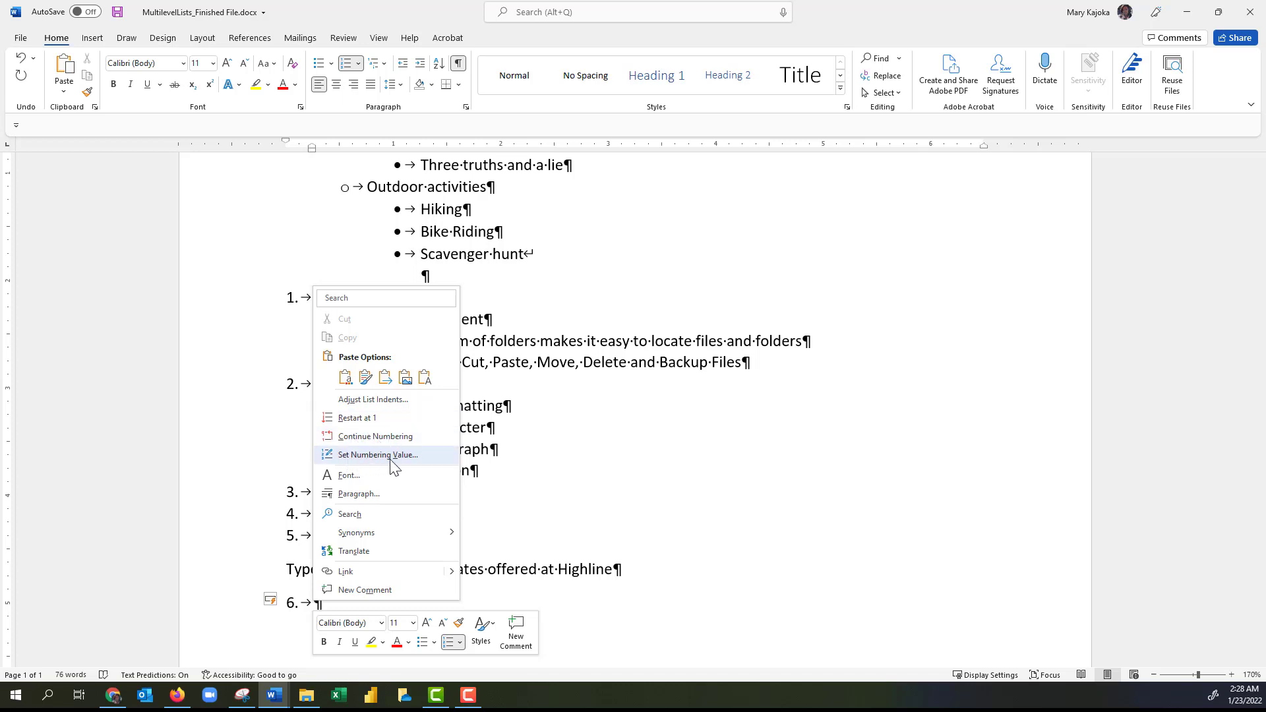
left_click(360, 421)
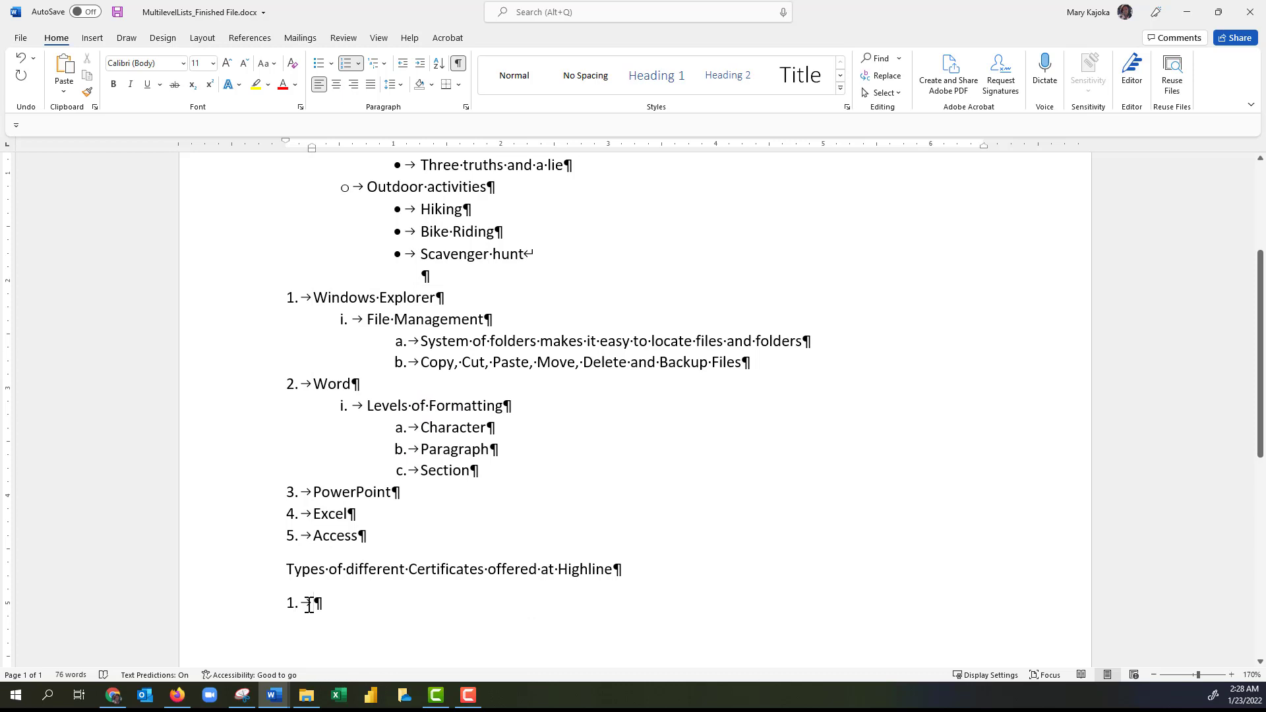
Enter "Certificates" as item 1 with the level 2 item "Certificates completed within 45-55 Credits".
type("C")
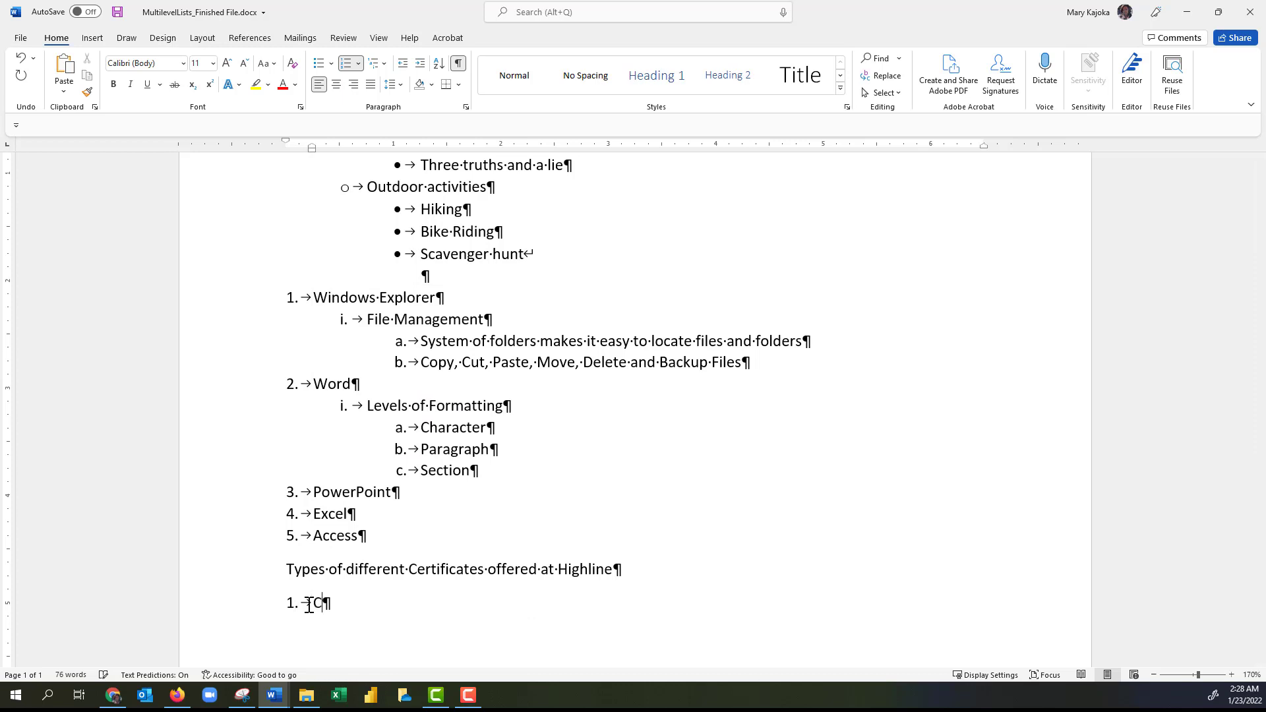
type("ertificates")
key("Return")
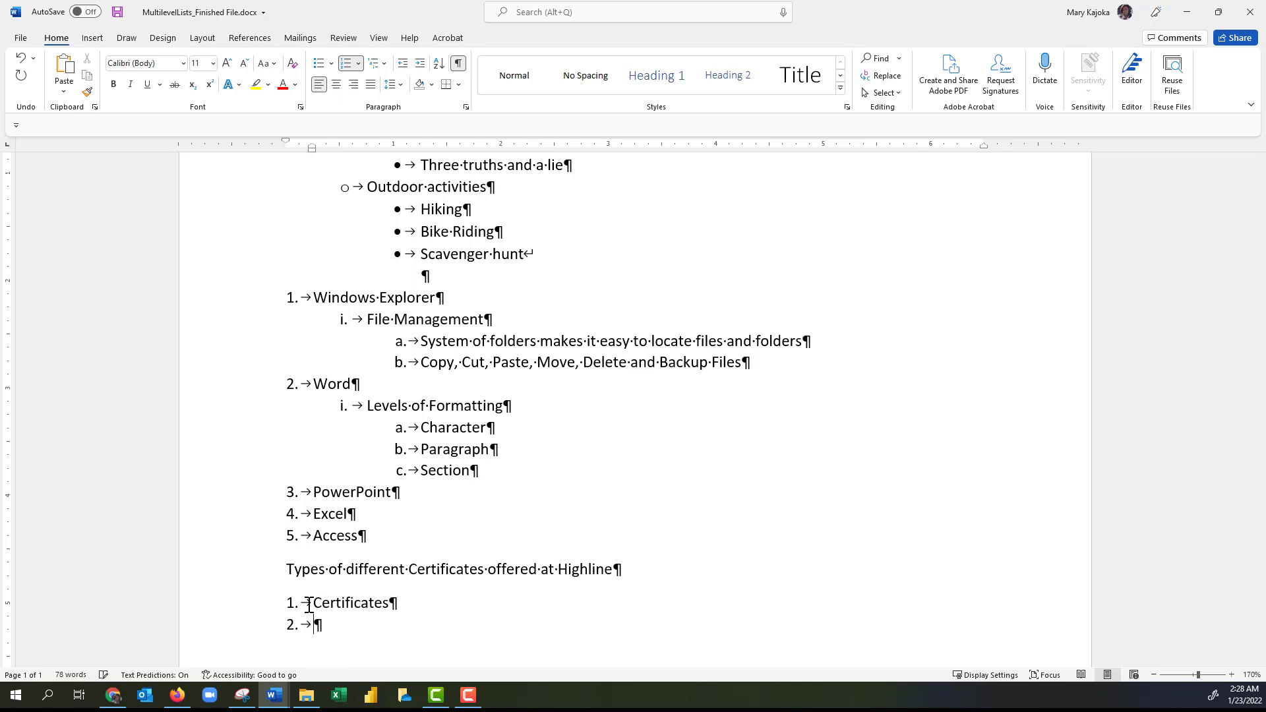
key("Tab")
type("Certif")
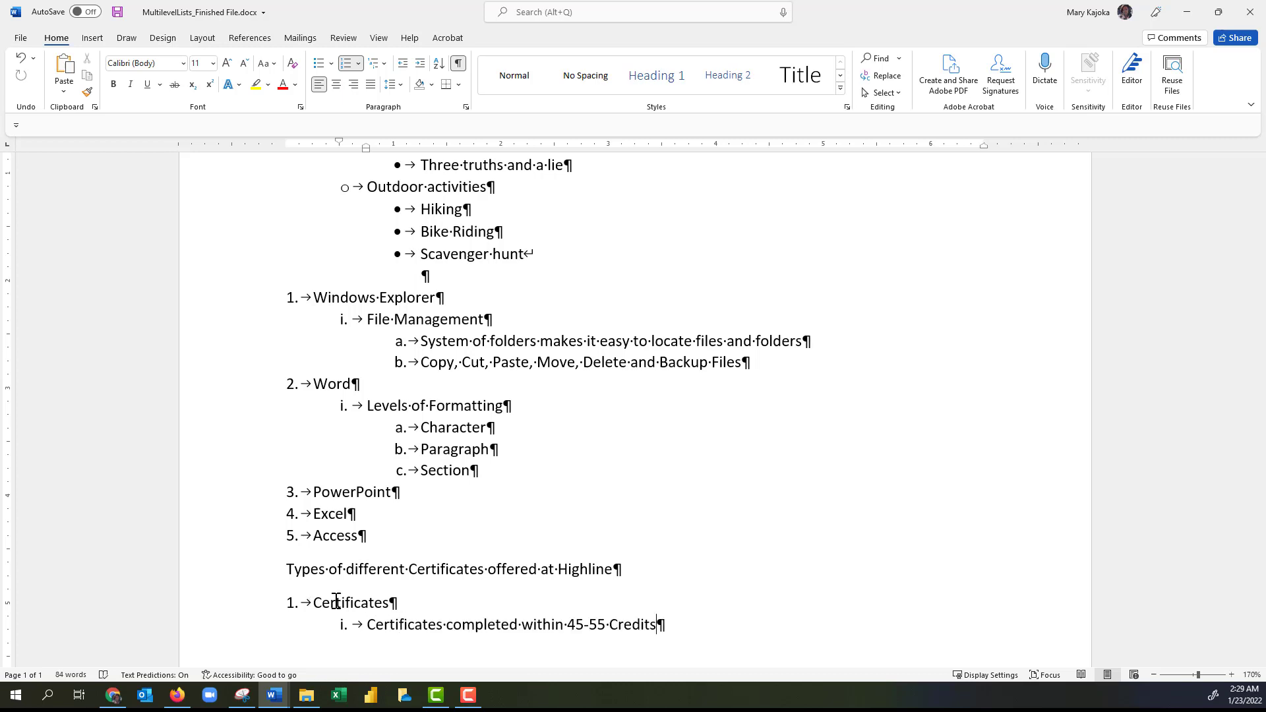
Add the level 3 items "International Business Trade", "Human Resources", "Small Business/Entrepreneurship" and "Retail Management" under the 45-55 credits entry.
key("Return")
key("Tab")
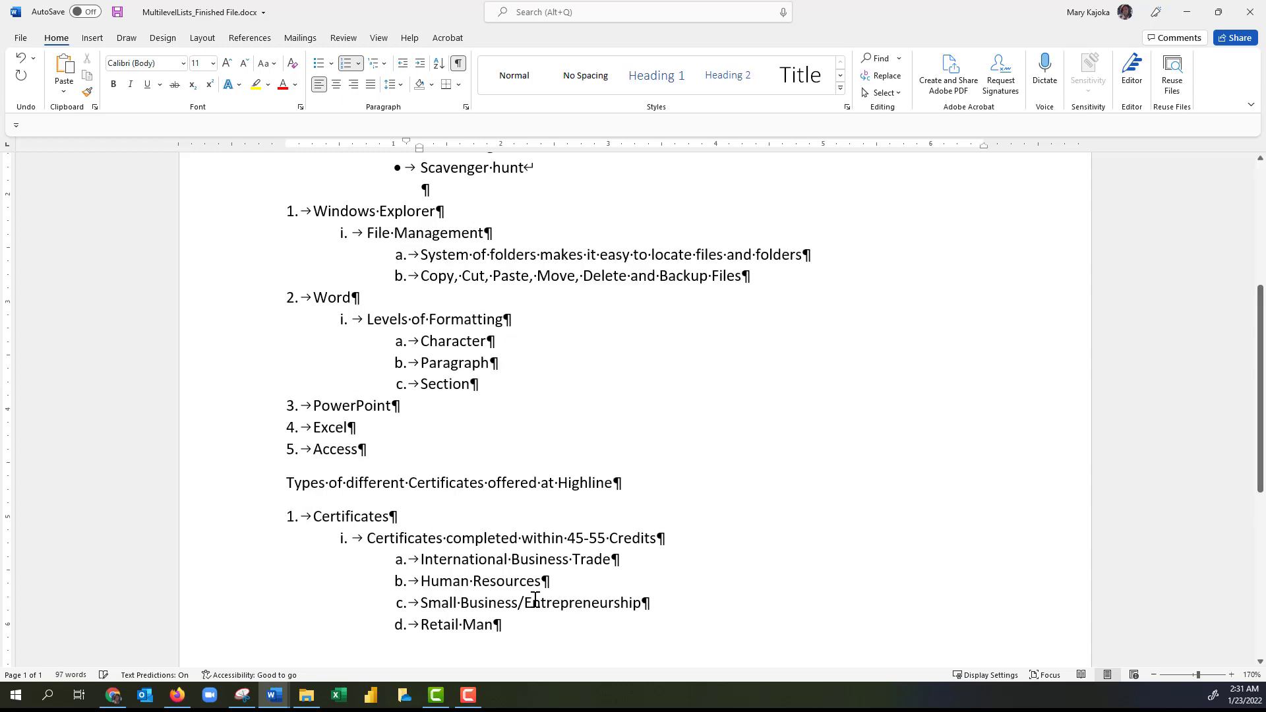
type("agement")
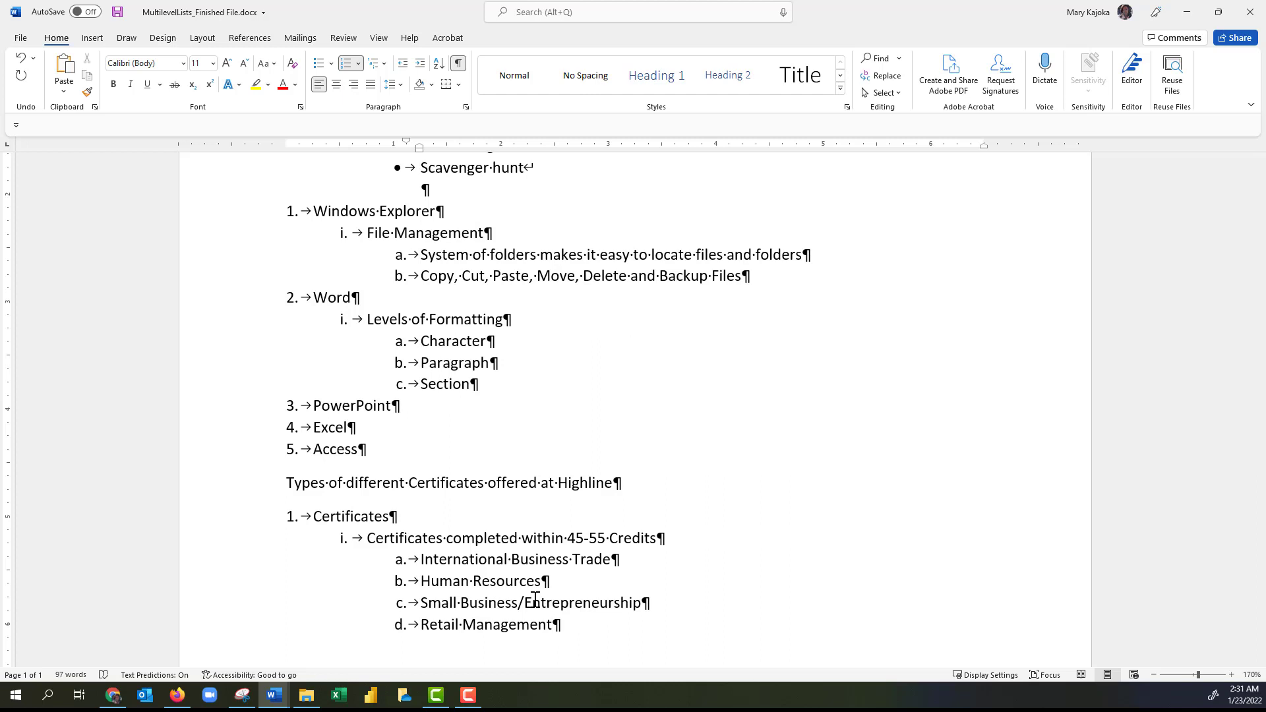
Add "Short Certificates" as item 2 at level 1 with the level 2 item "Certificates completed within 15-20 Credits".
key("Return")
key("shift+Tab")
key("shift+Tab")
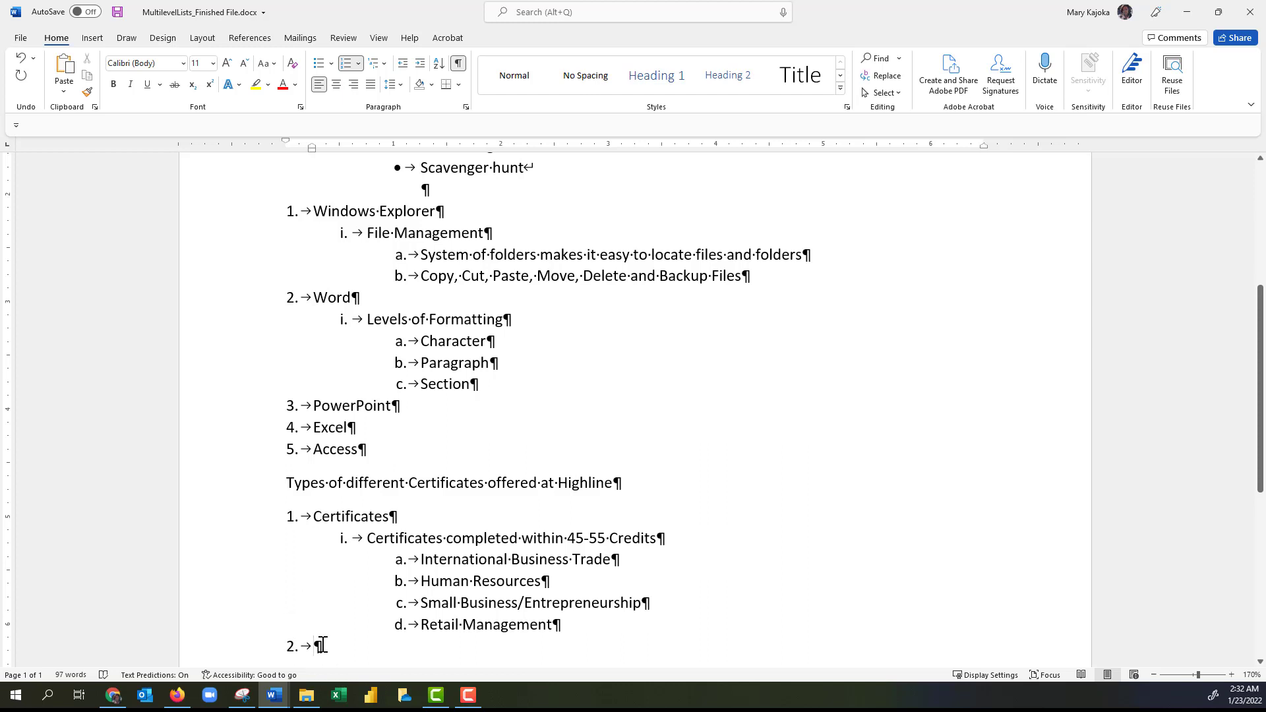
type("Sh")
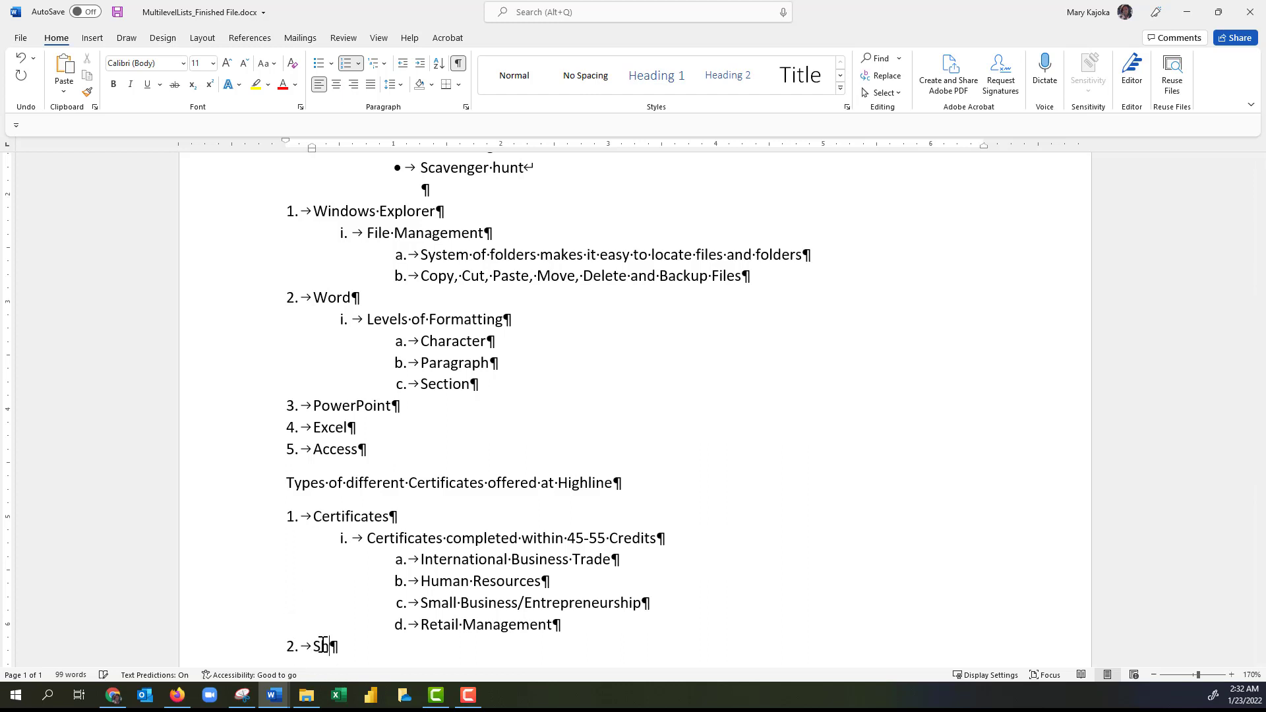
type("ort Certificates")
key("Return")
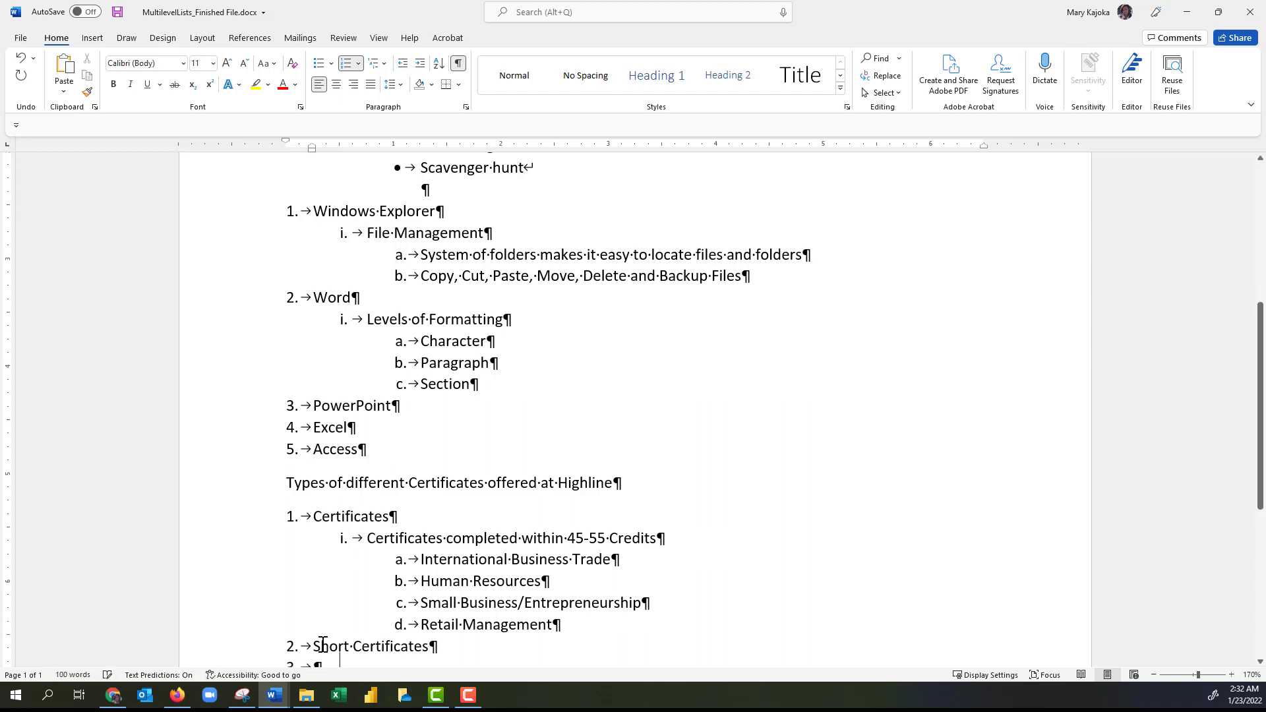
key("Tab")
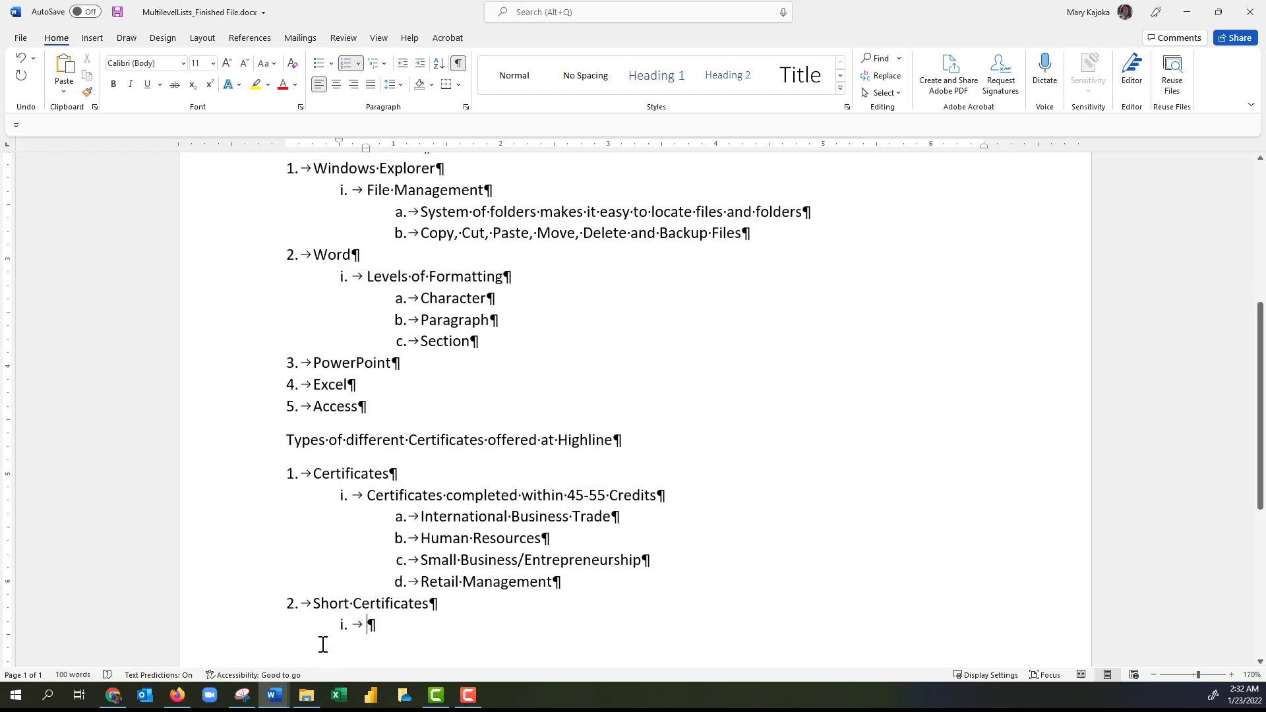
type("Certif")
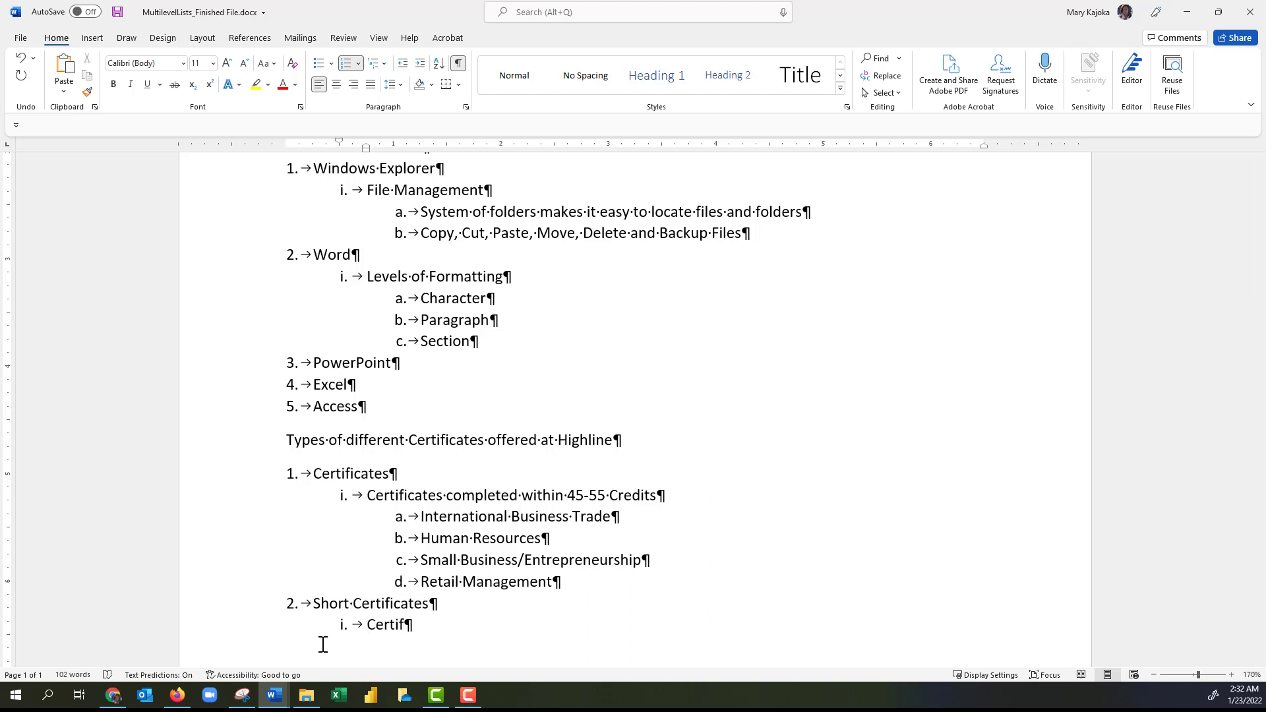
type("icates completed within 15-20 Credits")
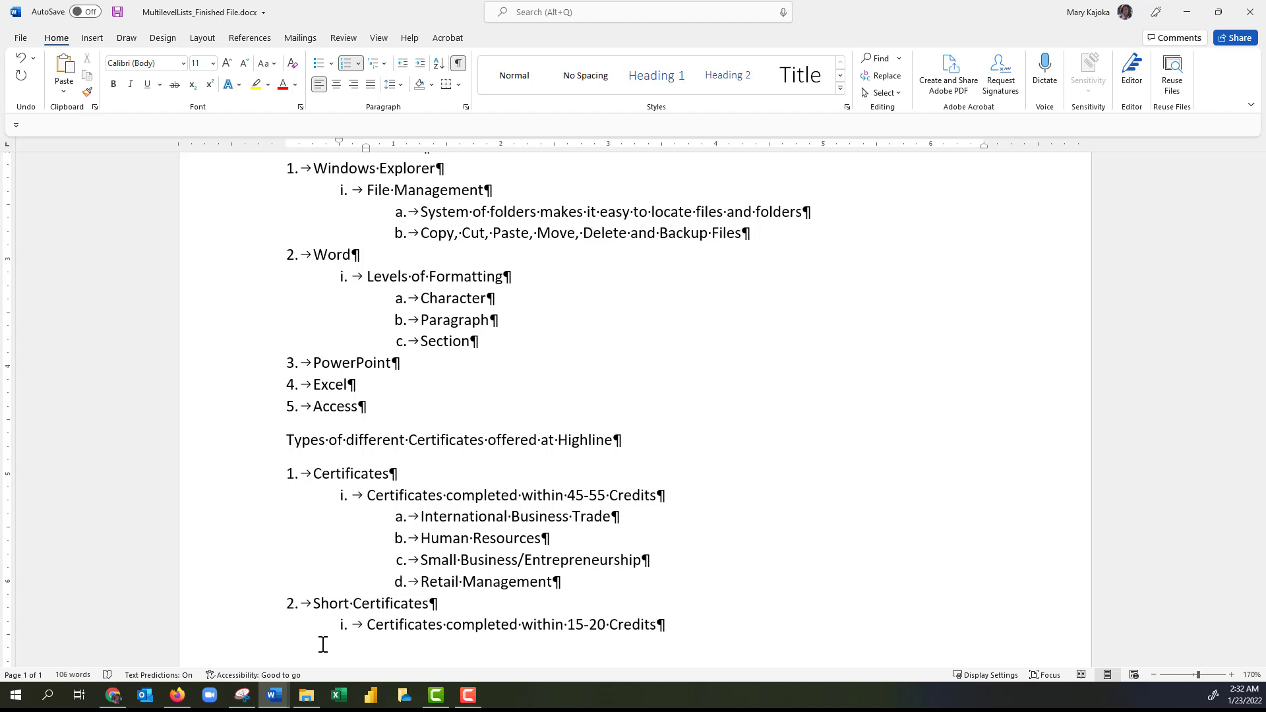
Add the level 3 items "Purchasing and Supply Chain Management", "Nonprofit Management" and "Marketing Communications" under the 15-20 credits entry.
key("Return")
key("Tab")
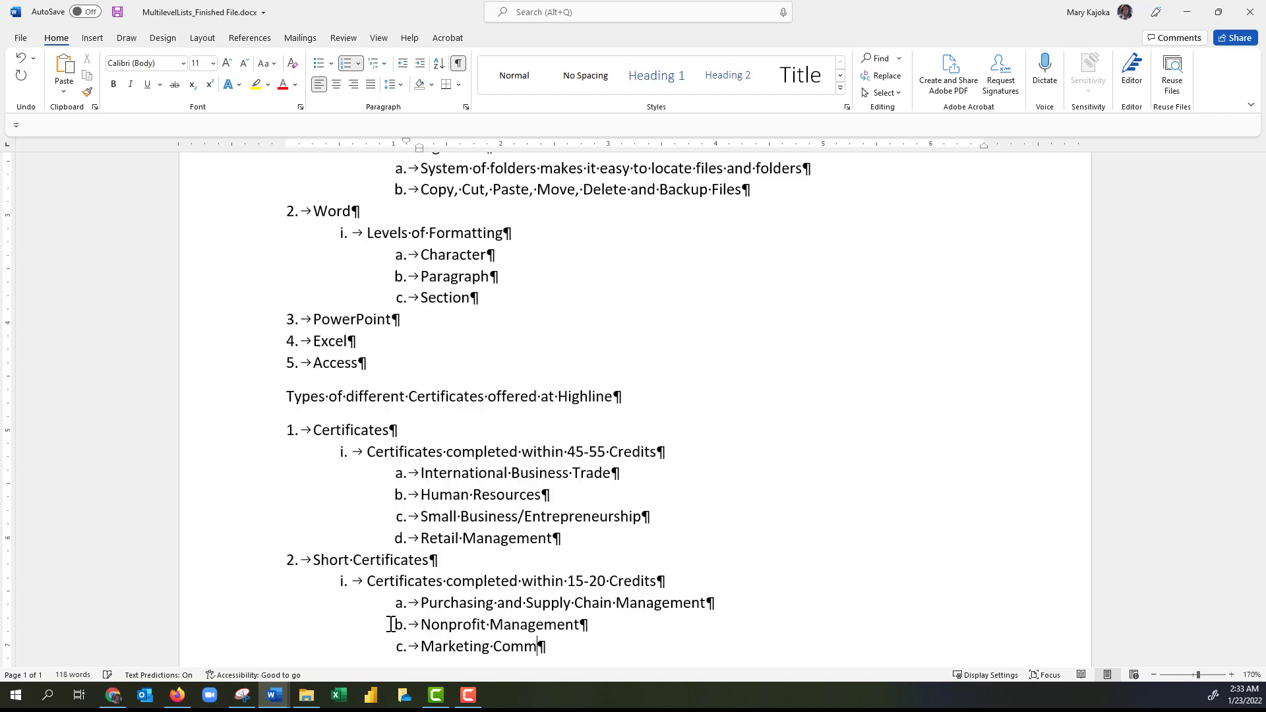
type("unications")
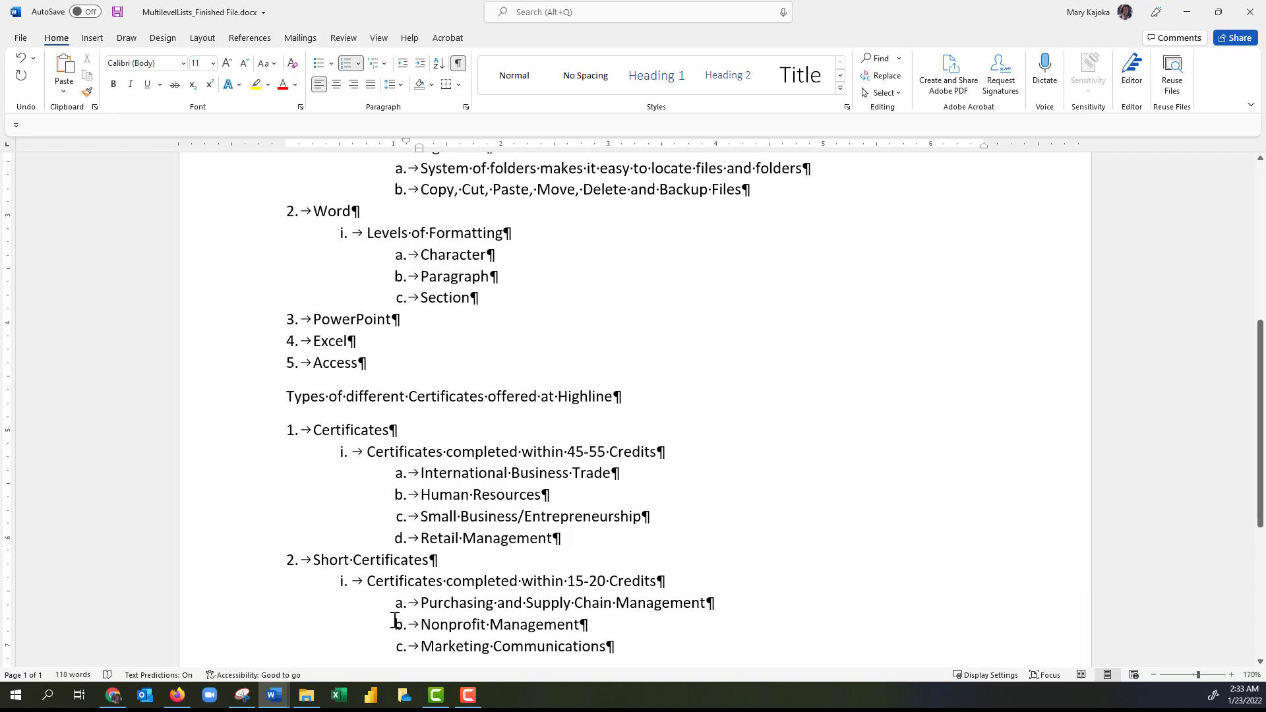
End the certificates list after "Marketing Communications" with a blank, unnumbered paragraph at the left margin.
key("Return")
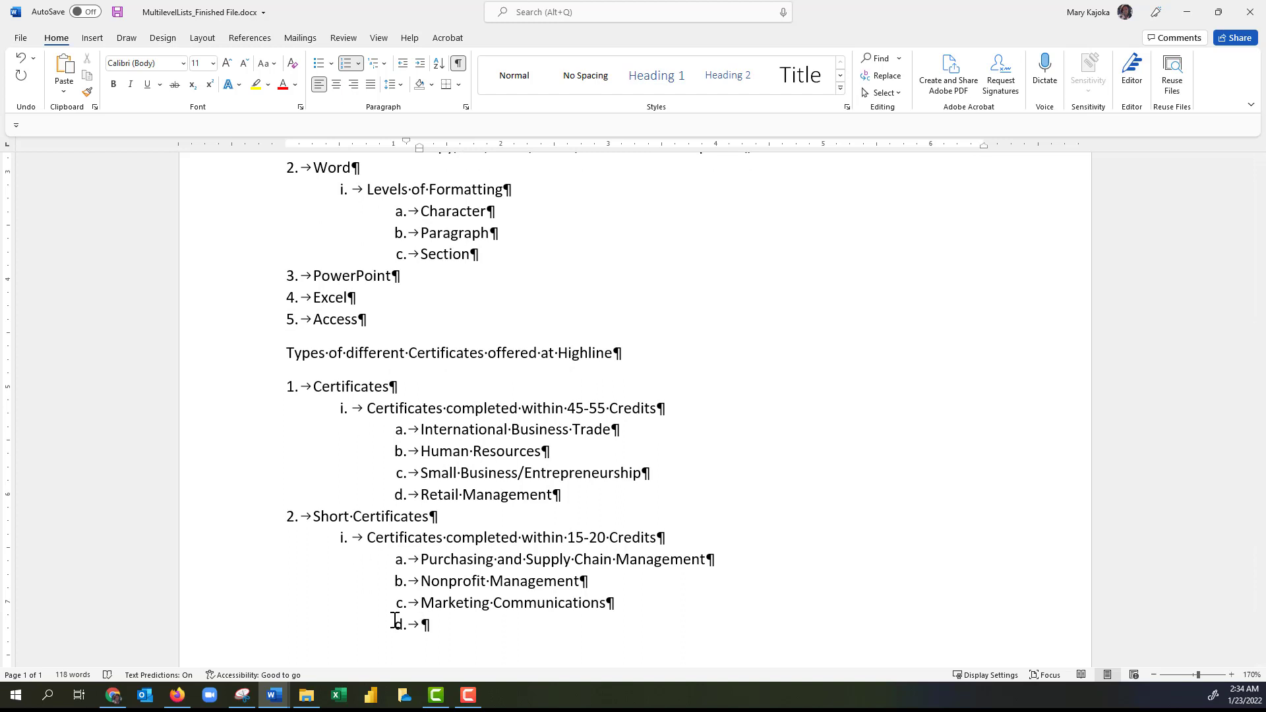
key("shift+Tab")
key("shift+Tab")
key("Return")
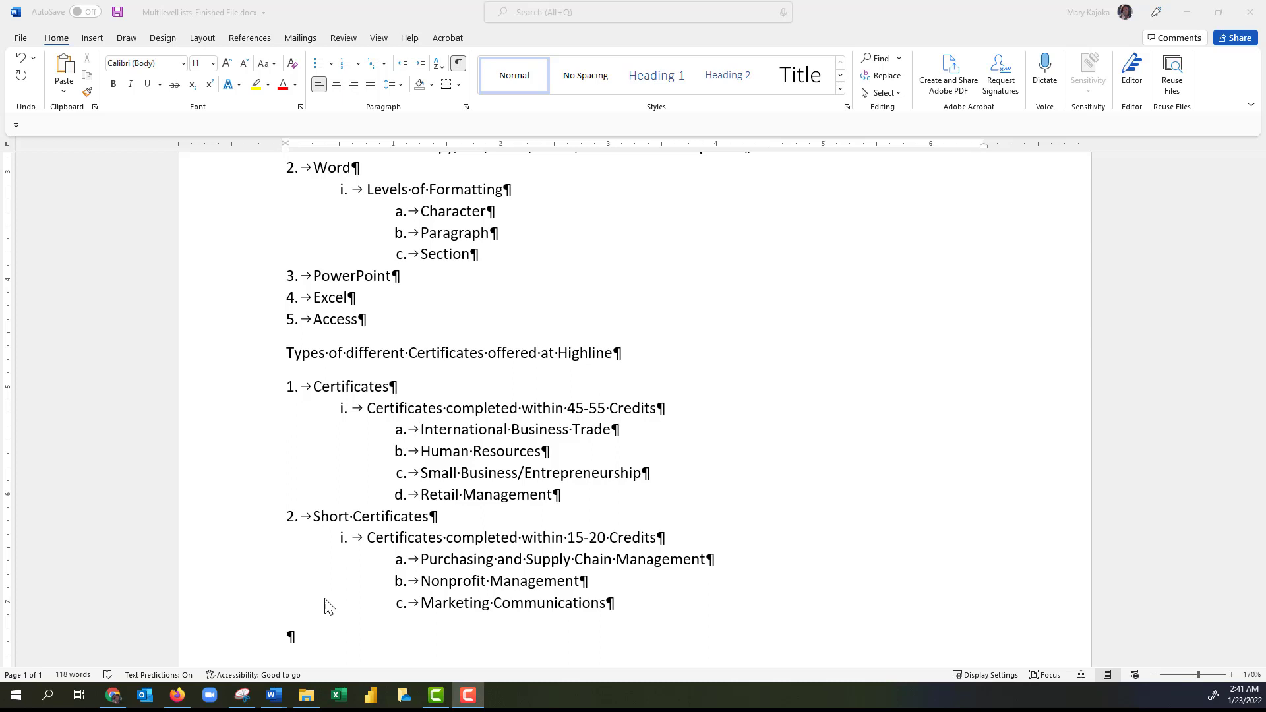
Start a new style based on the "Human Resources" list item's formatting and name it MyMultilevelList.
left_click(328, 605)
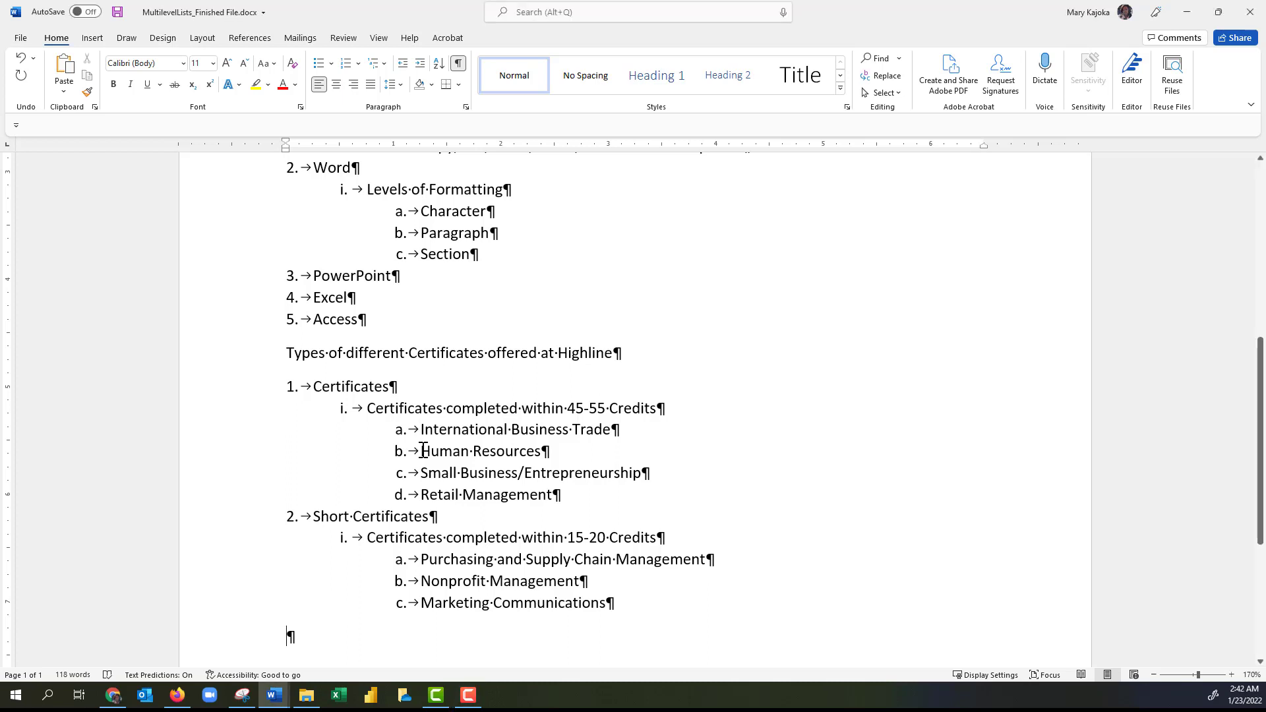
left_click(423, 451)
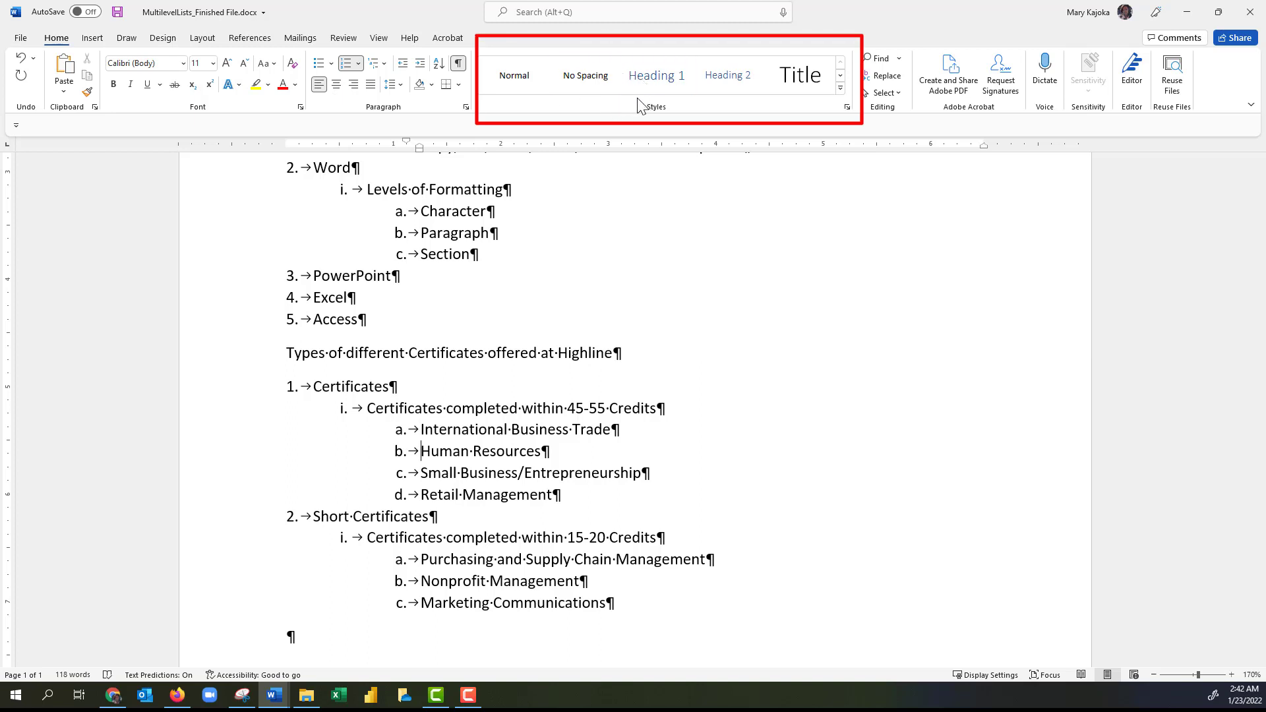
left_click(840, 92)
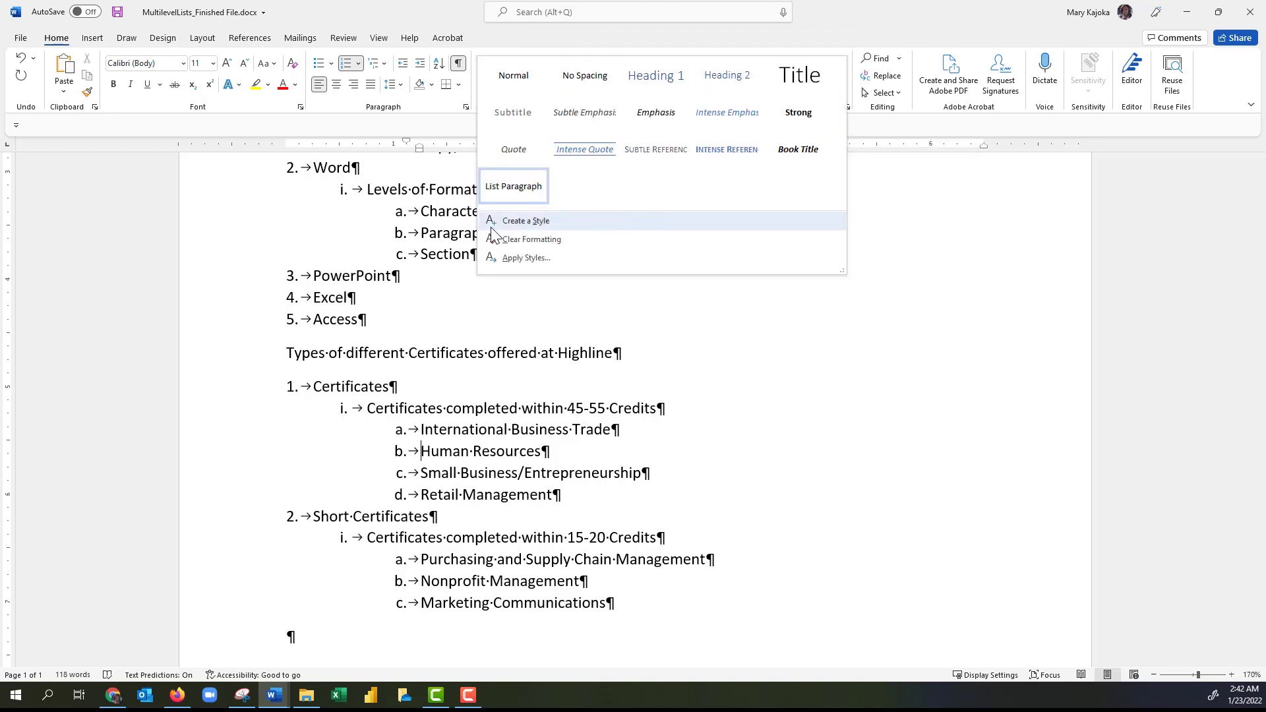
left_click(533, 220)
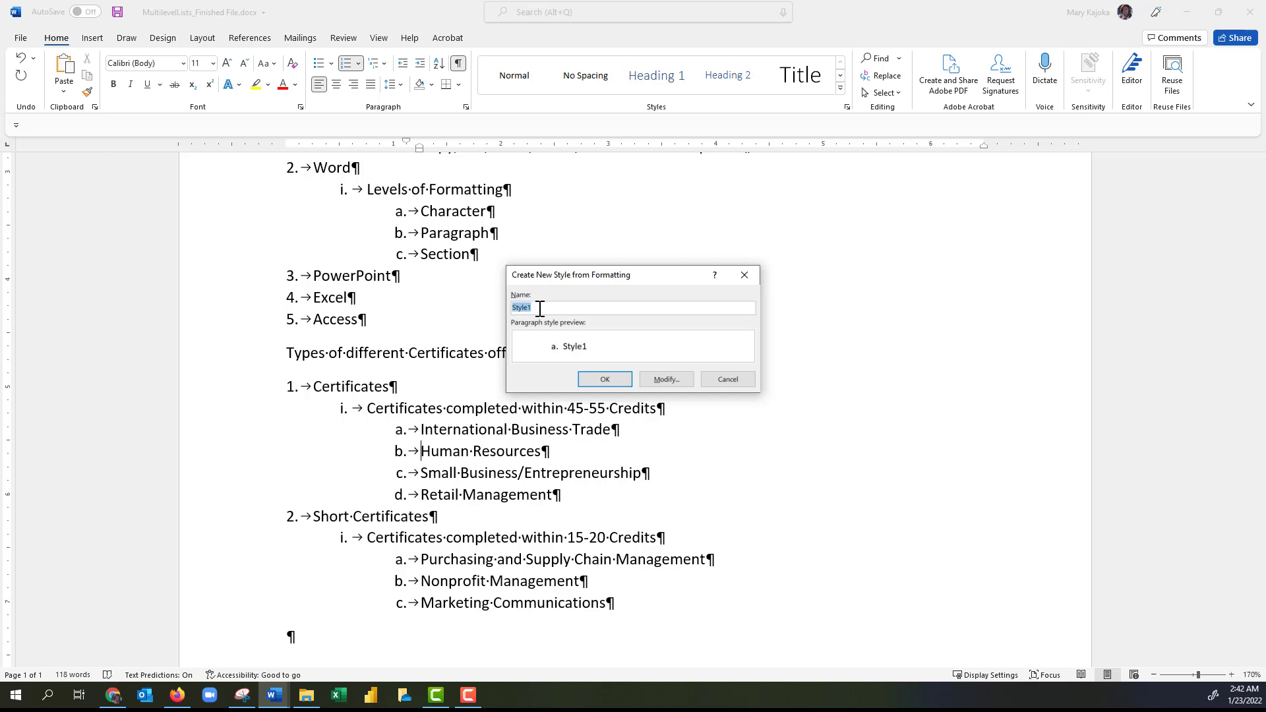
type("MyMultilevelList")
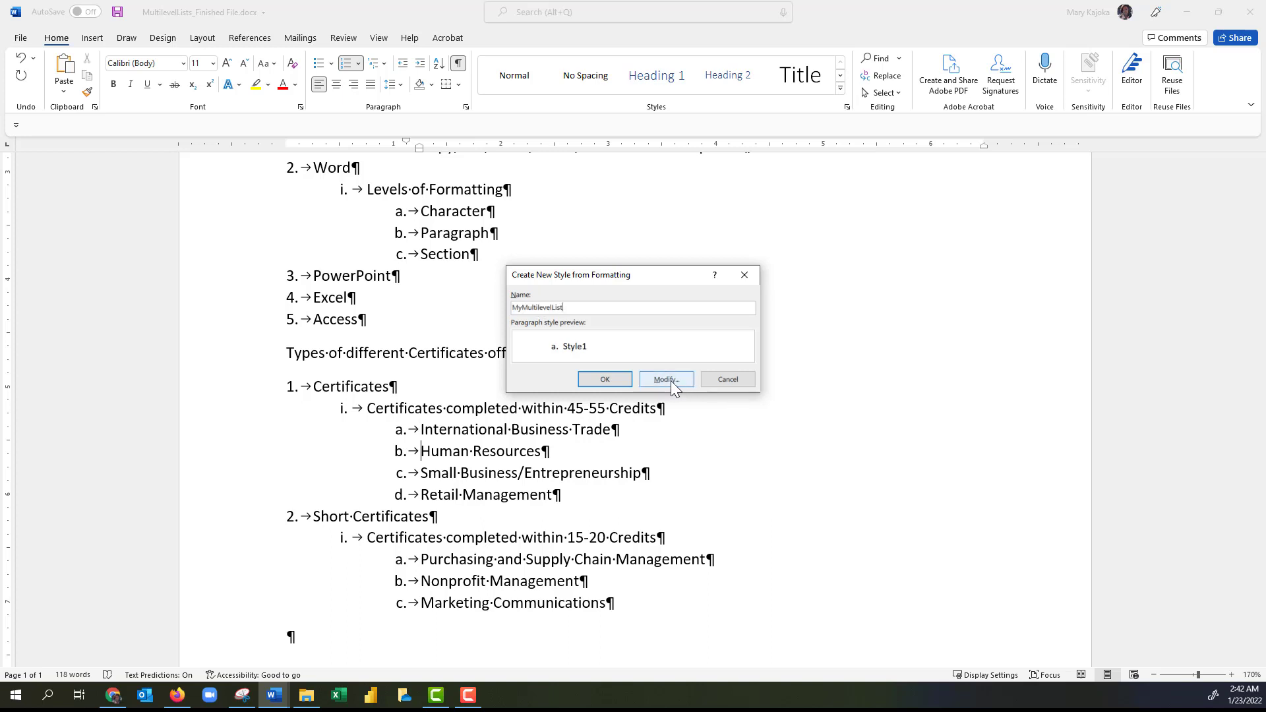
In the new style's detailed settings, set the style type to List and keep formatting applied to the 1st level.
left_click(670, 381)
left_click_drag(663, 270, 689, 194)
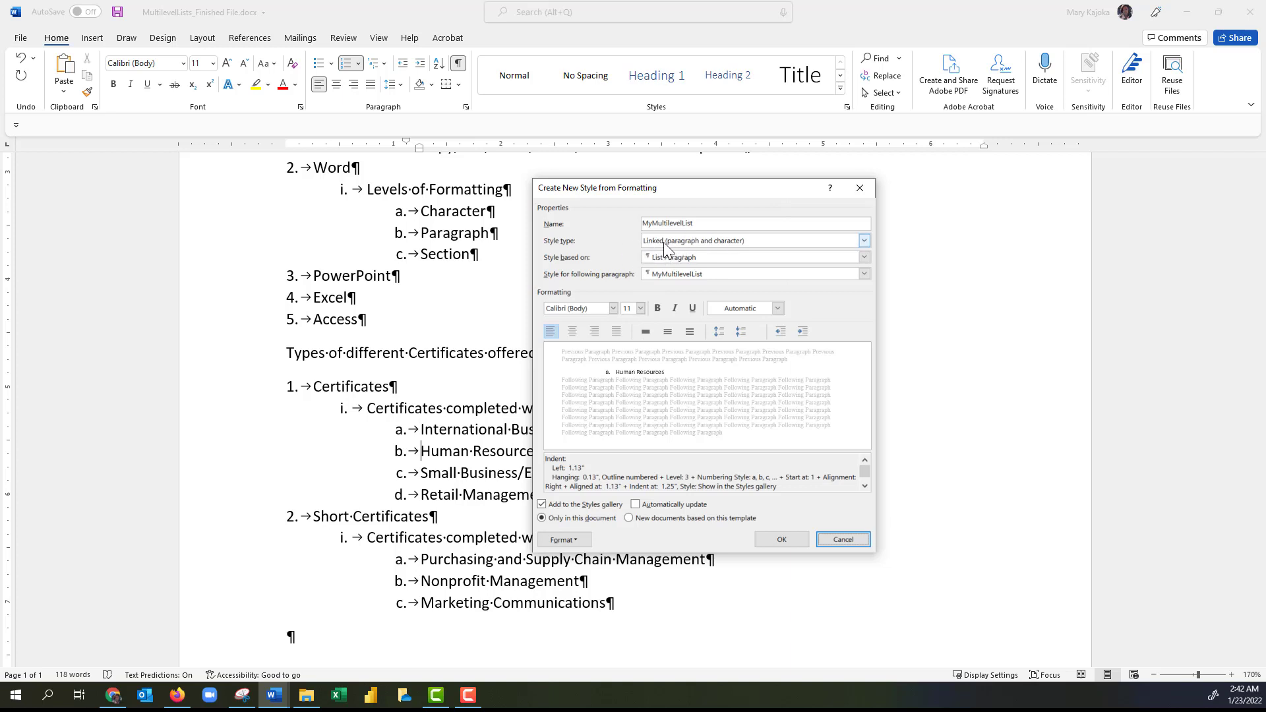
left_click(863, 240)
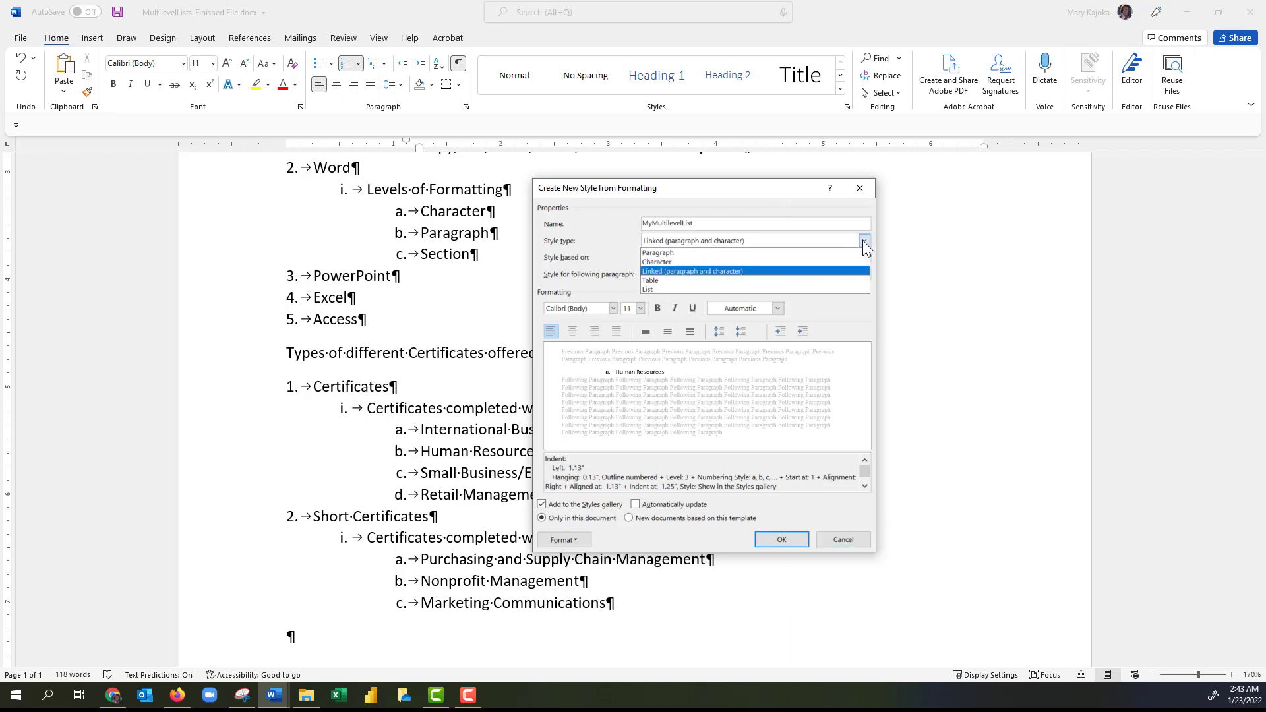
left_click(654, 290)
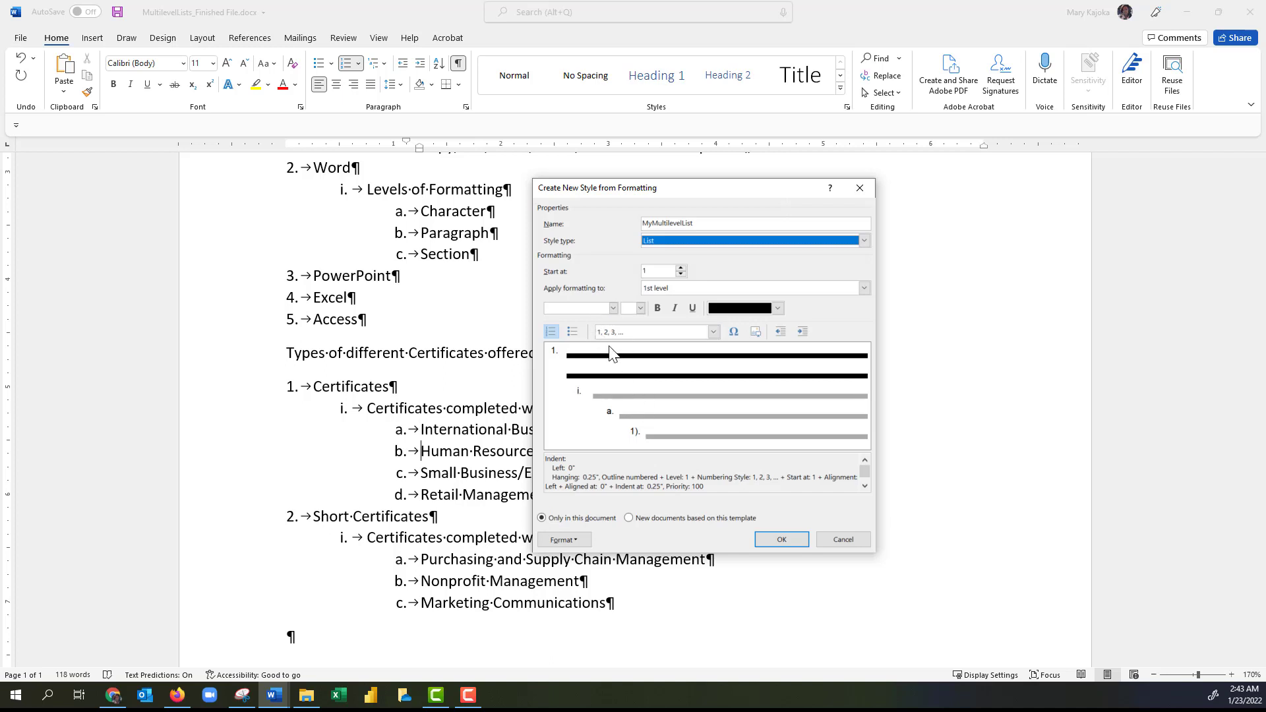
left_click(864, 289)
left_click(865, 287)
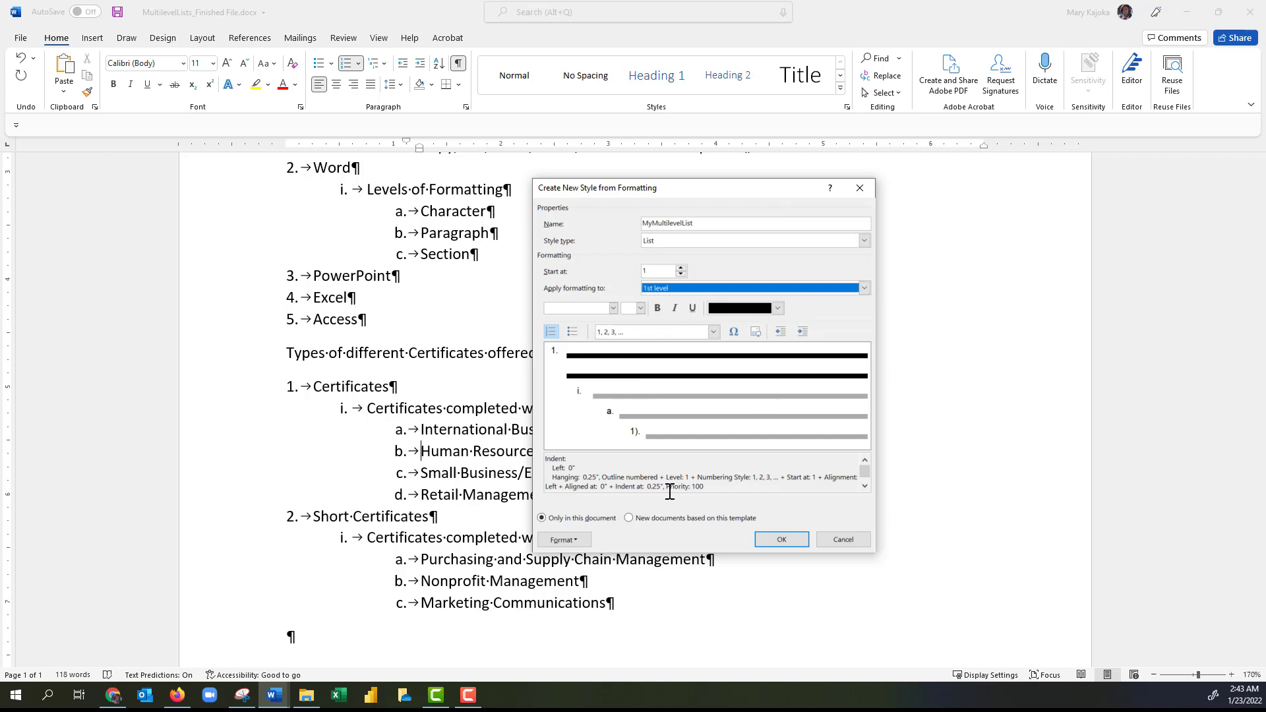
Review the style's multilevel numbering settings without changing them, and make the style available in new documents based on this template.
left_click(573, 540)
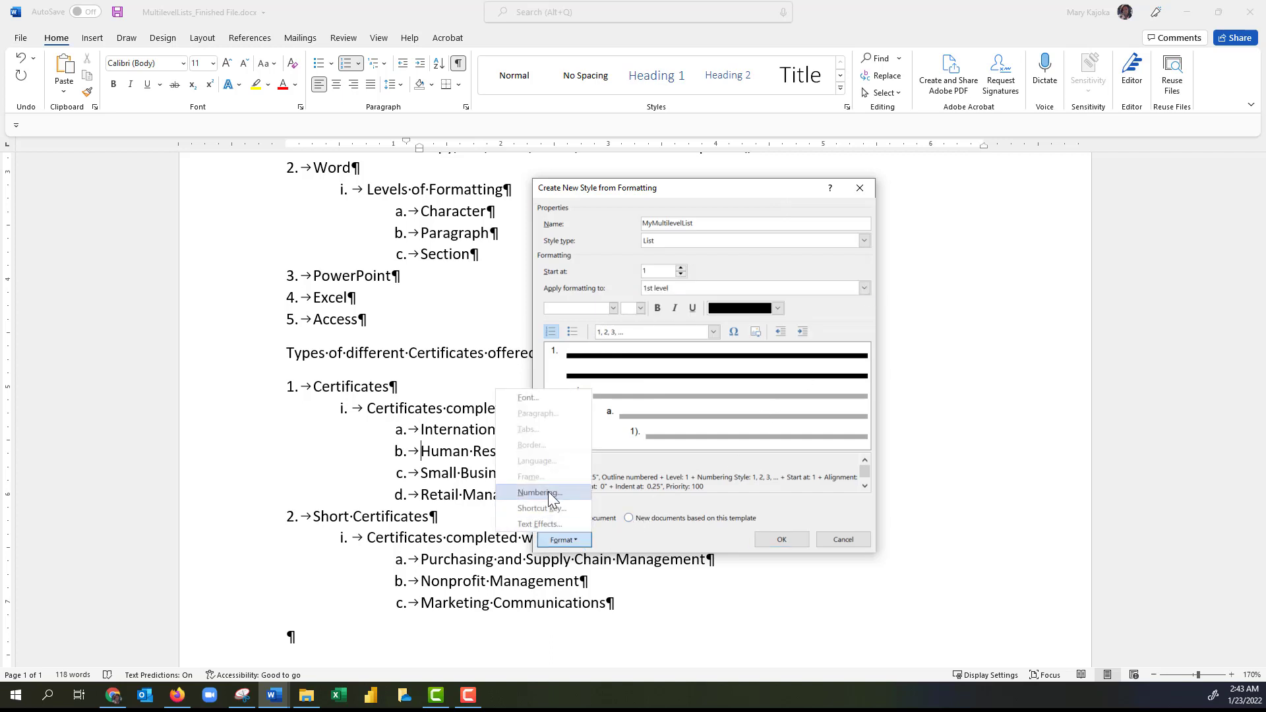
left_click(548, 492)
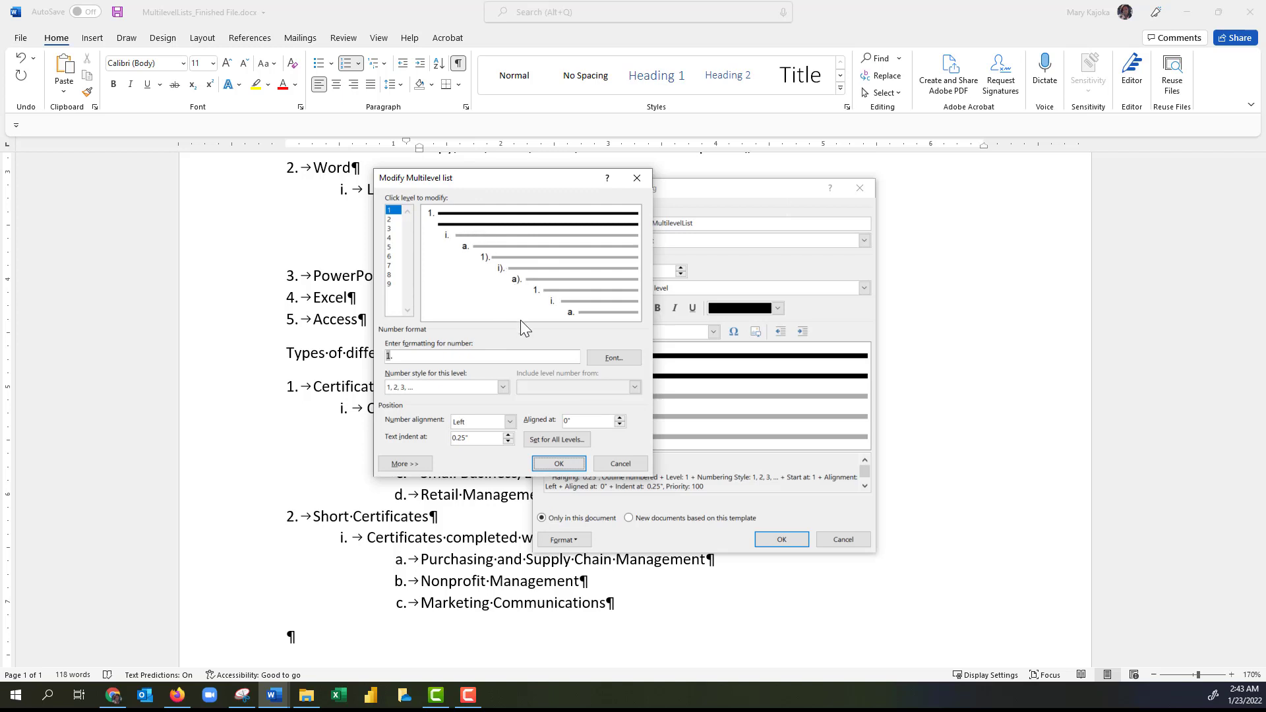
left_click(619, 464)
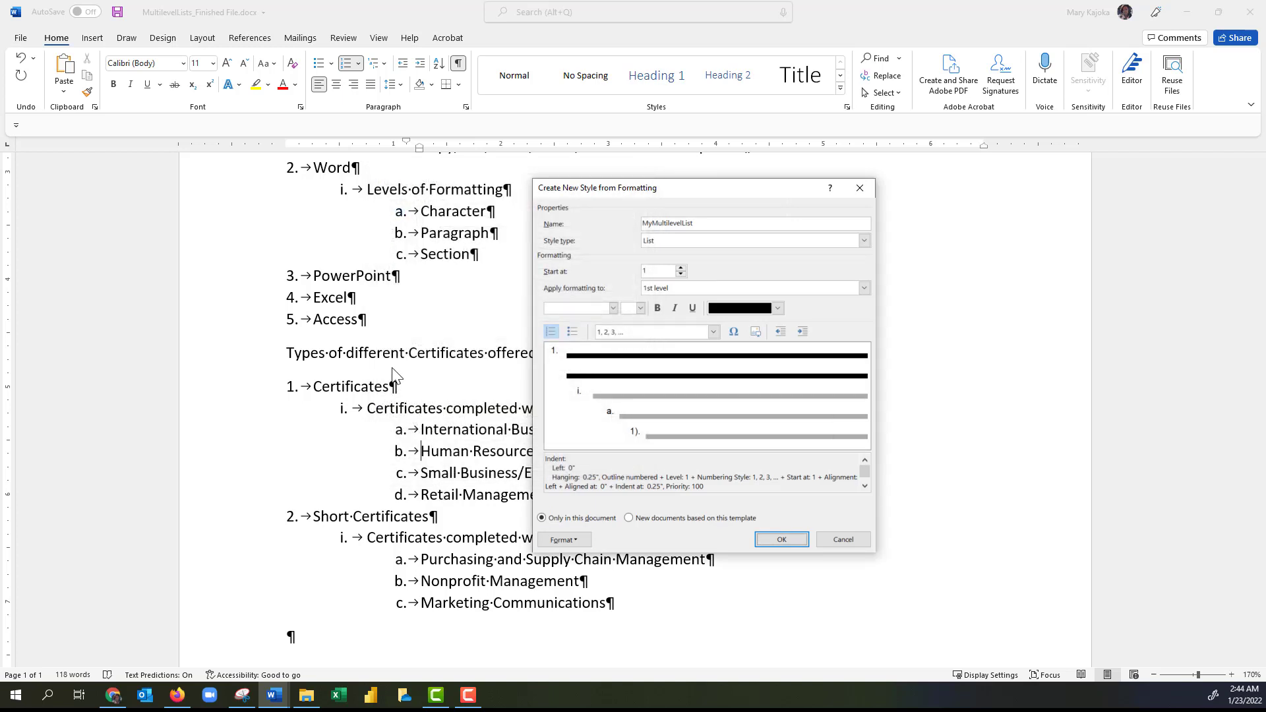
left_click(628, 517)
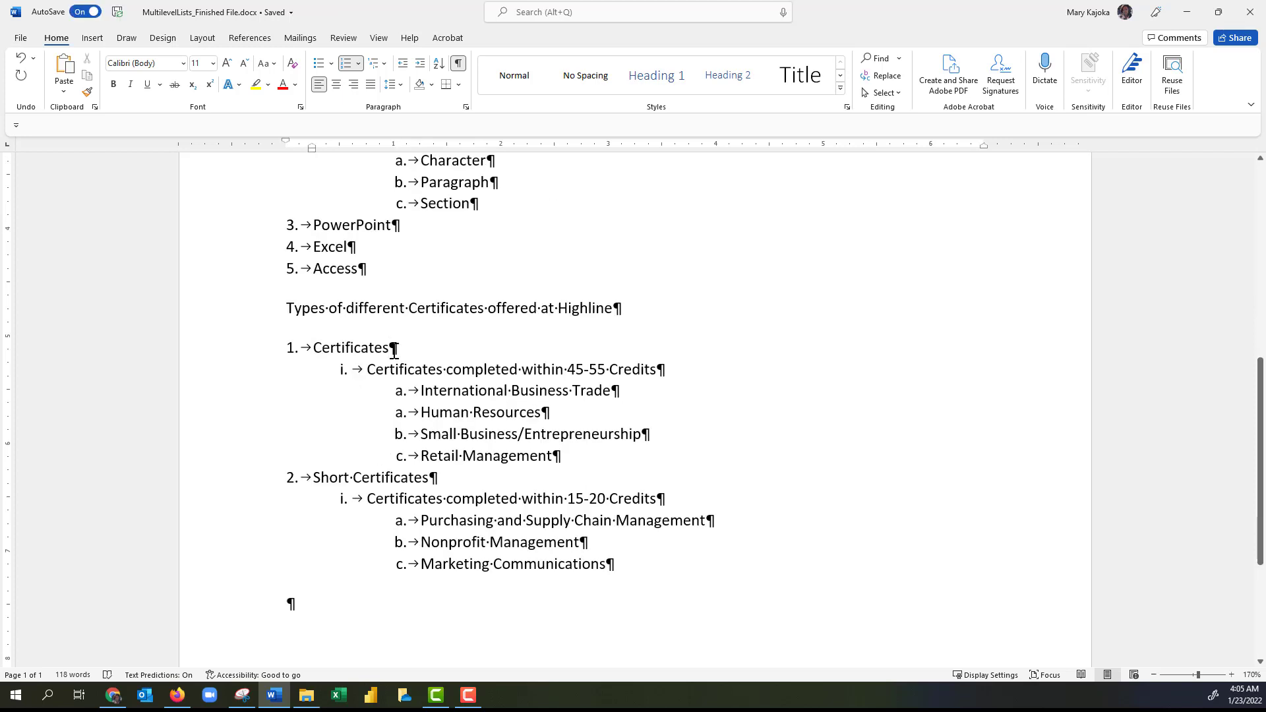
Create a new blank document and check the multilevel list gallery for the custom list format.
key("ctrl+n")
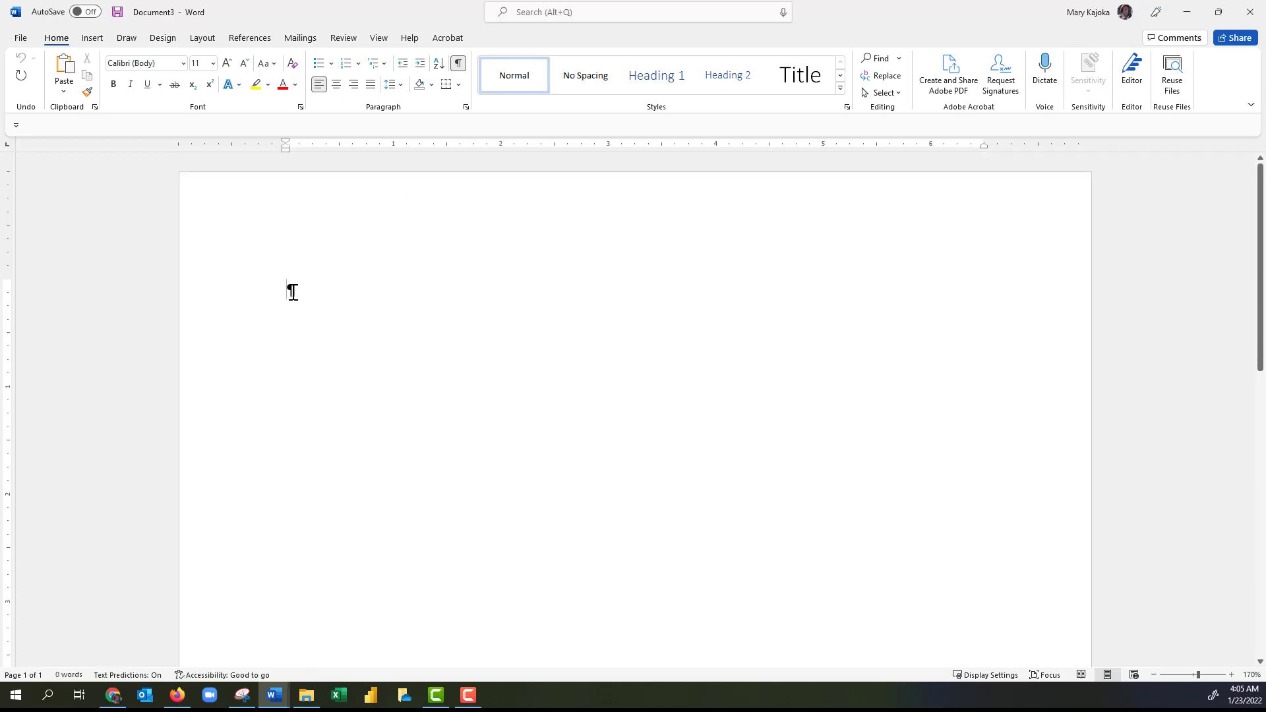
left_click(384, 66)
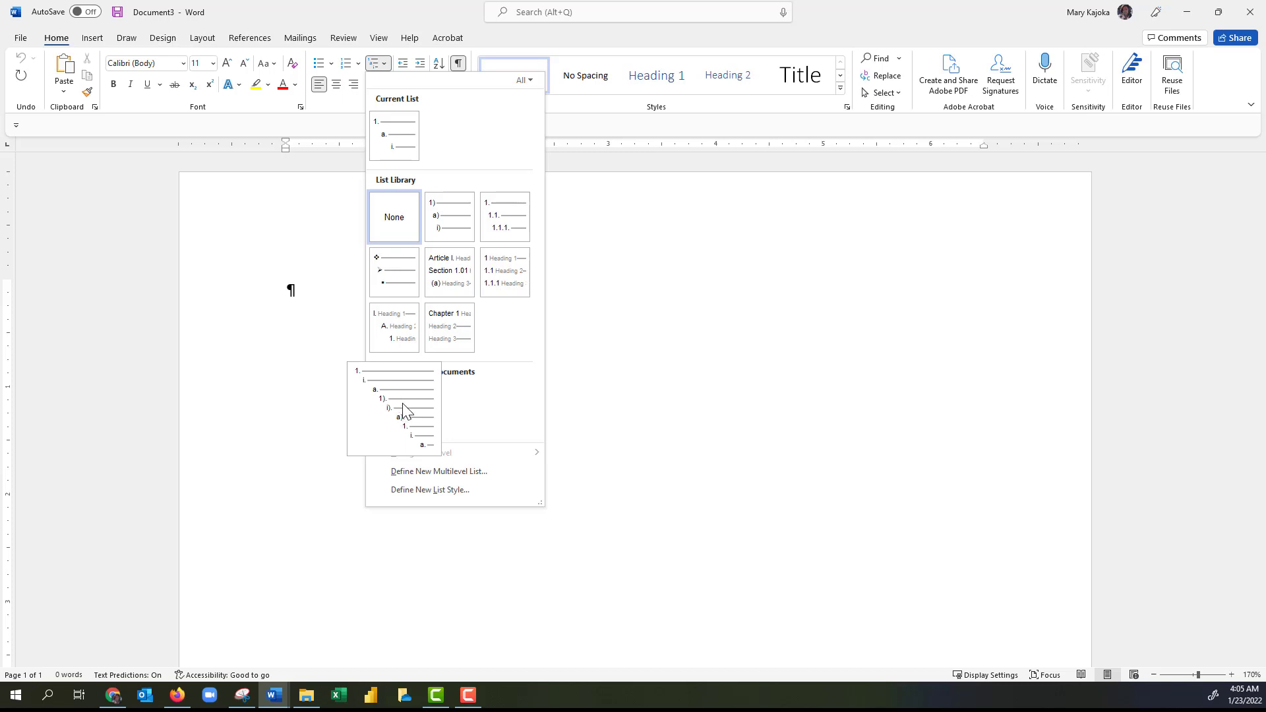
left_click(600, 326)
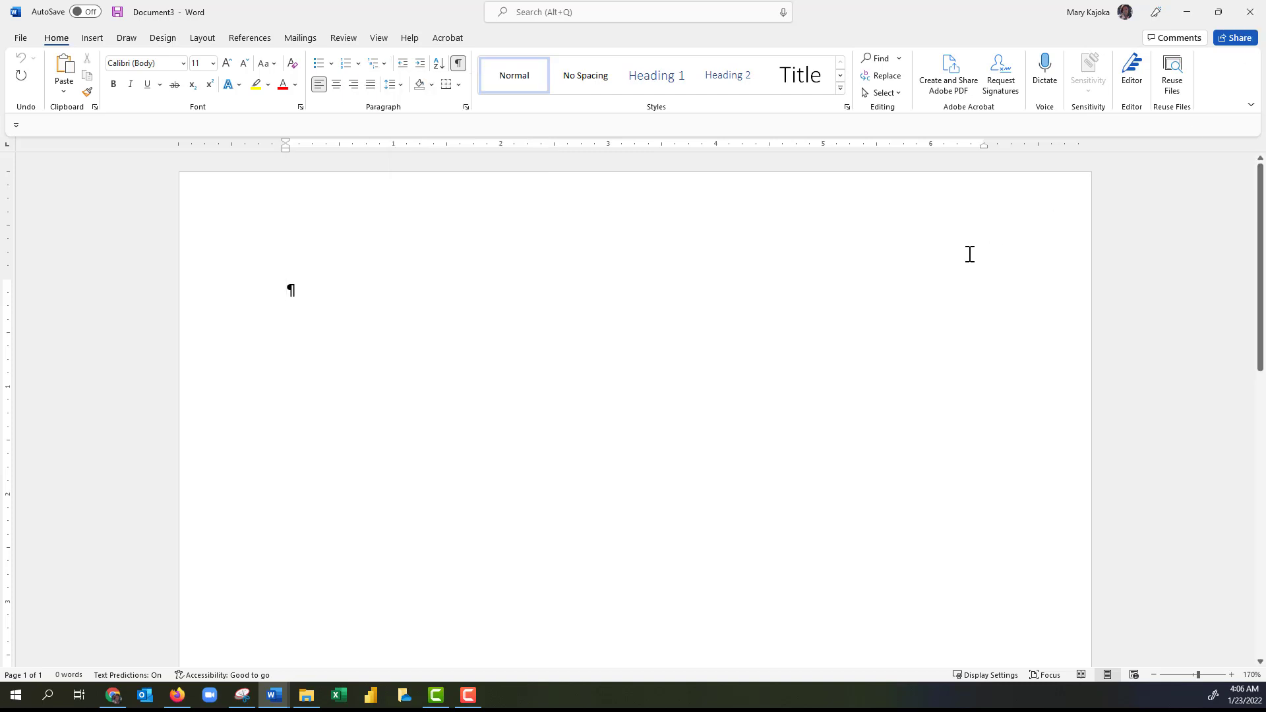